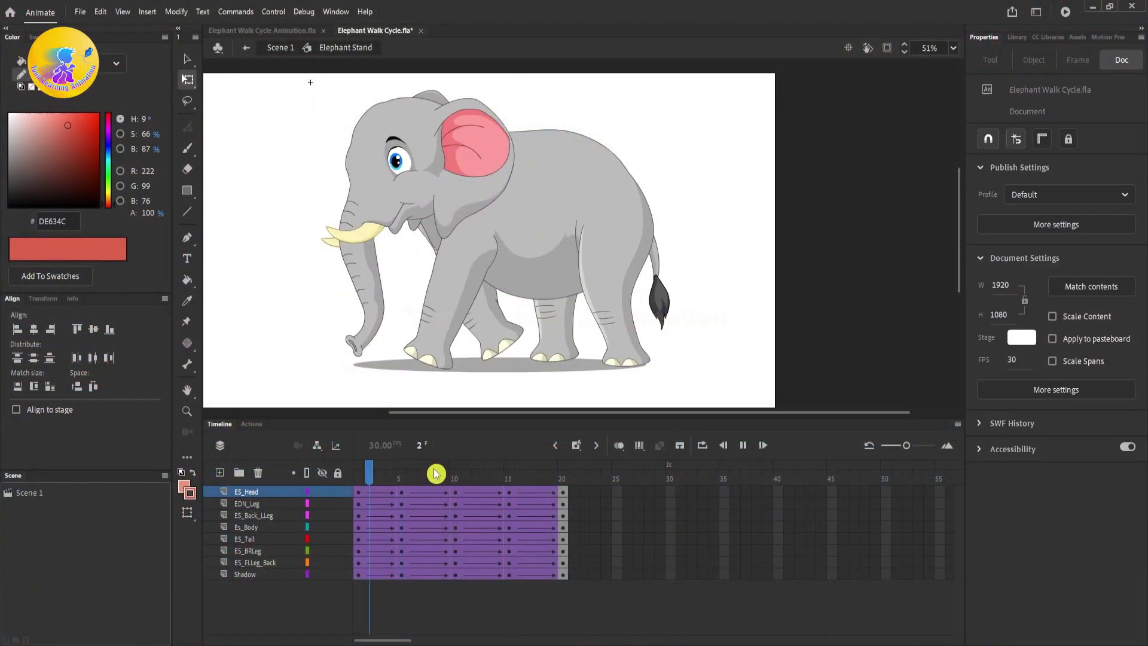
- Select the elephant's parts at frames 5 and 15, leave out the two planted legs at frame 15, and nudge the selected parts upward there
left_click(401, 474)
left_click_drag(303, 118, 740, 335)
left_click(526, 162, "shift")
left_click(512, 474)
left_click_drag(304, 102, 739, 335)
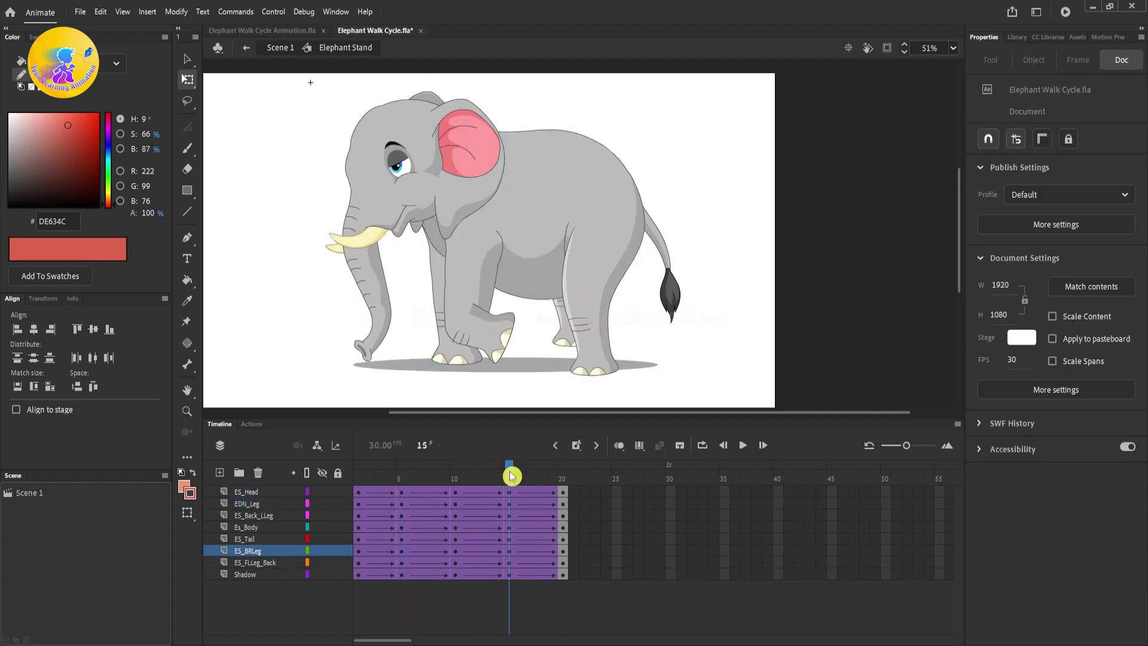
left_click(458, 345, "shift")
left_click(592, 350, "shift")
key("shift+Up")
key("shift+Up")
mouse_move(510, 474)
left_mouse_down()
mouse_move(548, 494)
mouse_move(403, 478)
mouse_move(510, 474)
left_mouse_up()
- Shift the elephant's body slightly at frame 10 and scrub the timeline back to frame 1
left_click(666, 286)
left_click(456, 474)
left_click(607, 224)
left_click_drag(610, 187, 614, 185)
scroll(590, 215, "down", 1)
left_click_drag(456, 474, 358, 476)
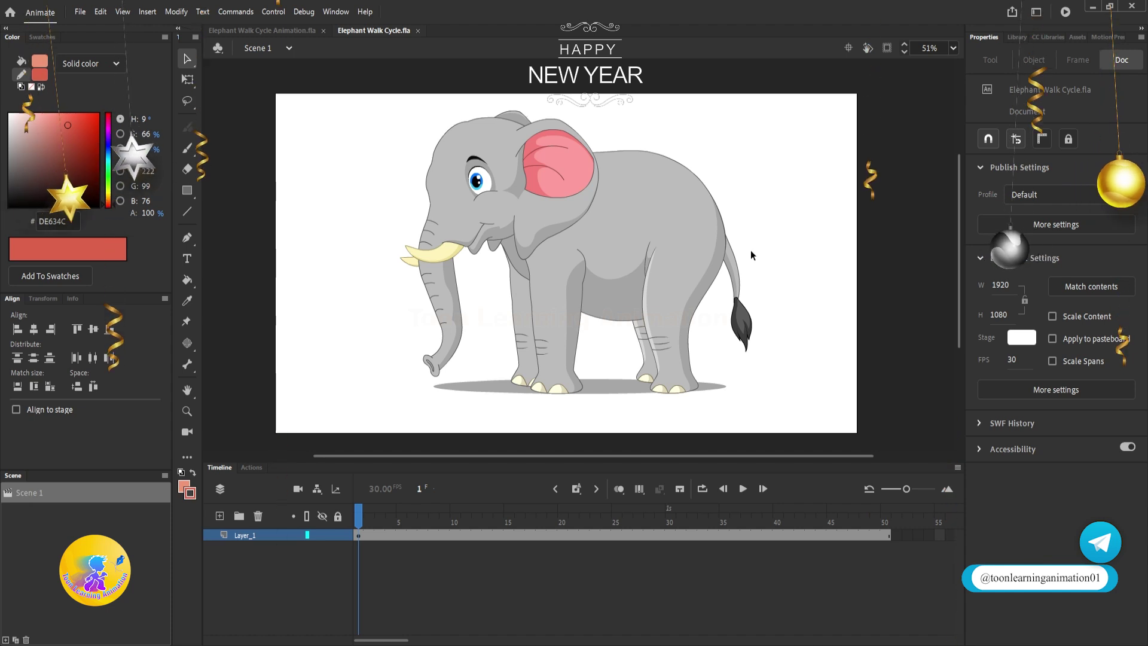
- Switch the elephant instance's behavior to Movie Clip and back to Graphic
left_click(608, 229)
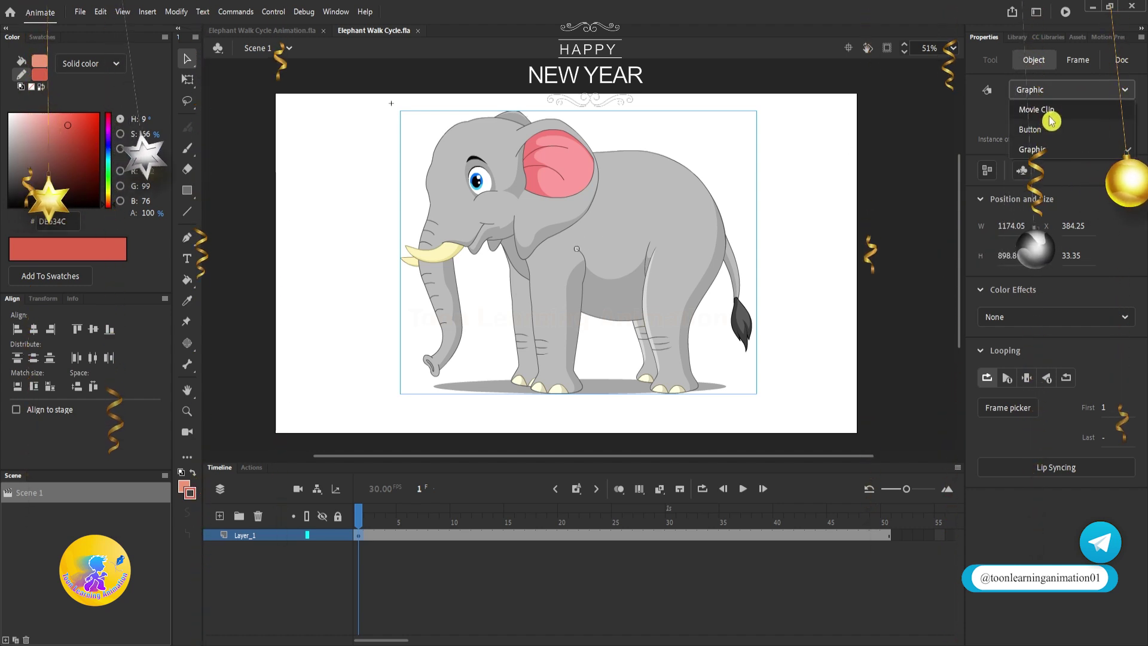
left_click(1059, 114)
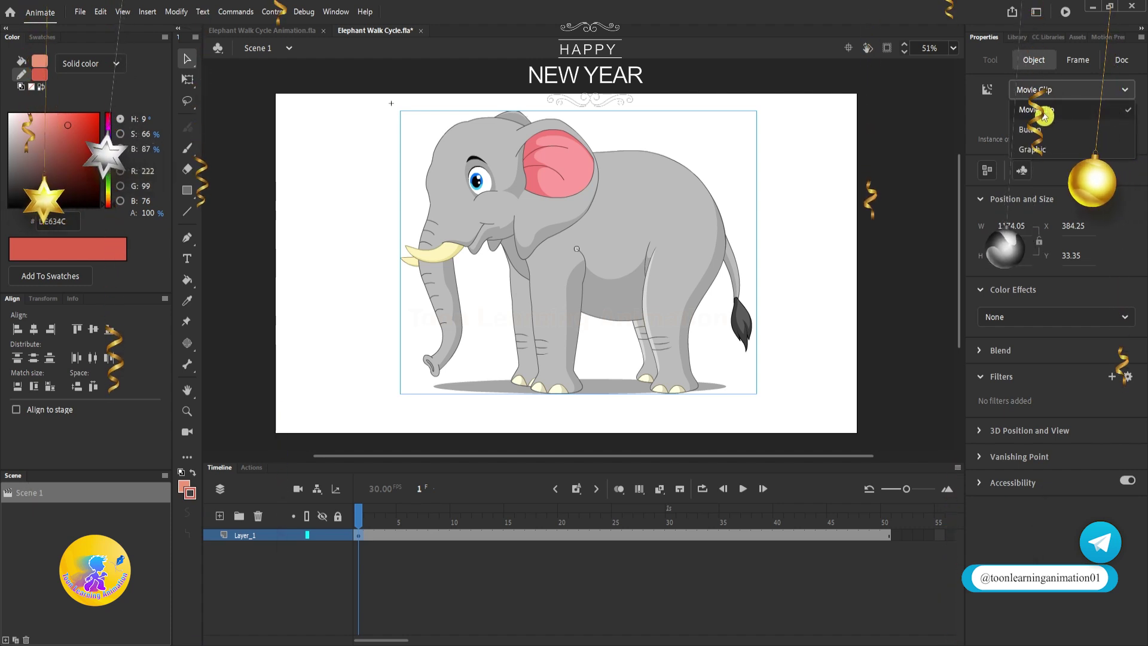
left_click(1033, 149)
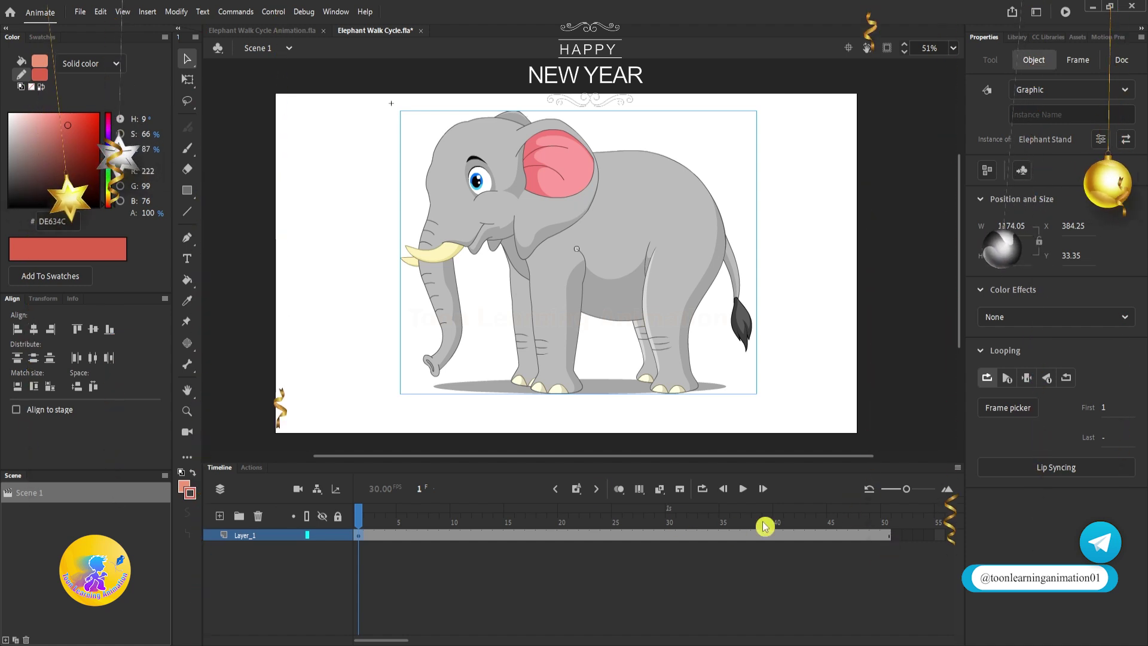
- Open the Elephant Stand symbol for editing and enlarge the timeline area to fit all its layers
double_click(621, 204)
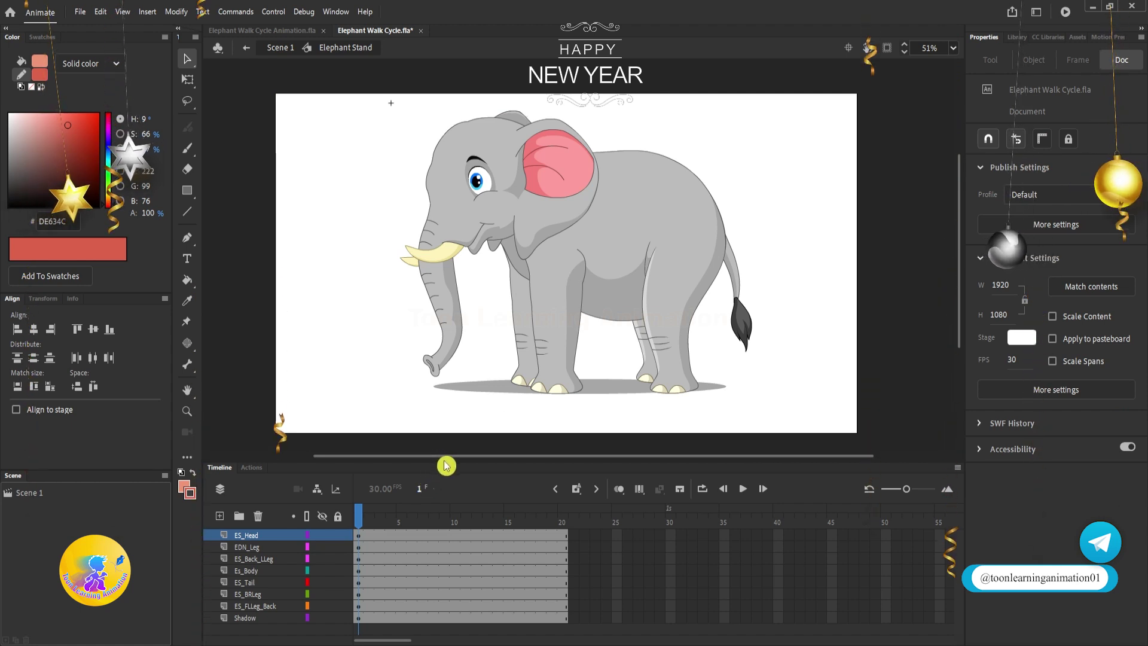
left_click_drag(451, 462, 451, 417)
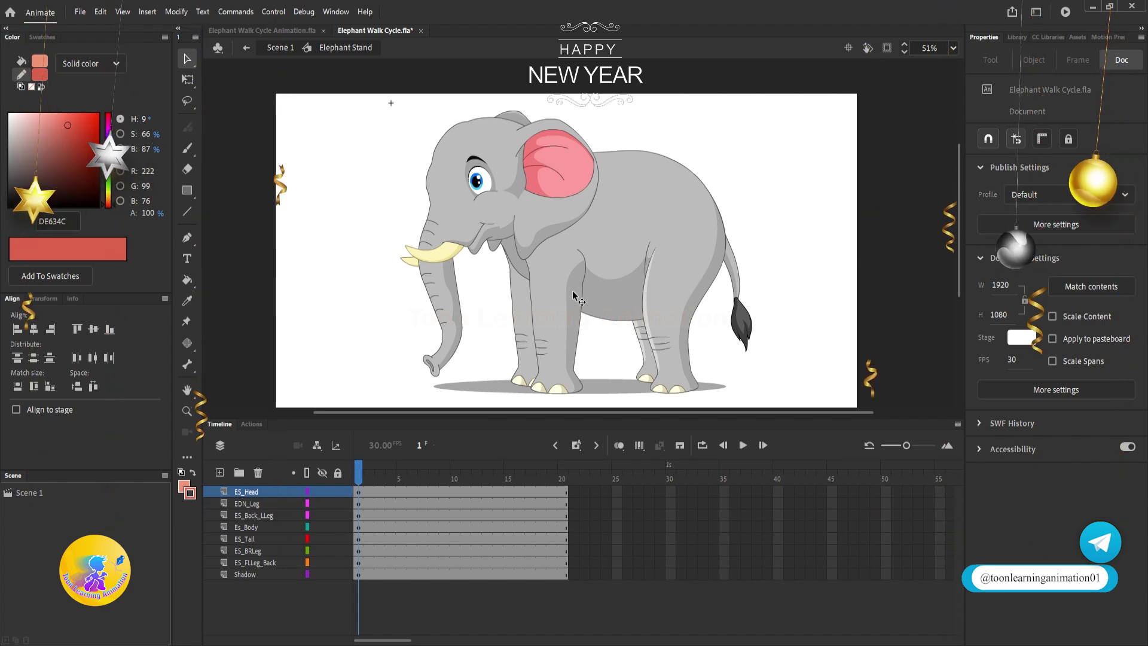
- Examine the instance behavior of the elephant's parts, selecting them together and individually, including the body and near back leg
left_click_drag(392, 127, 763, 377)
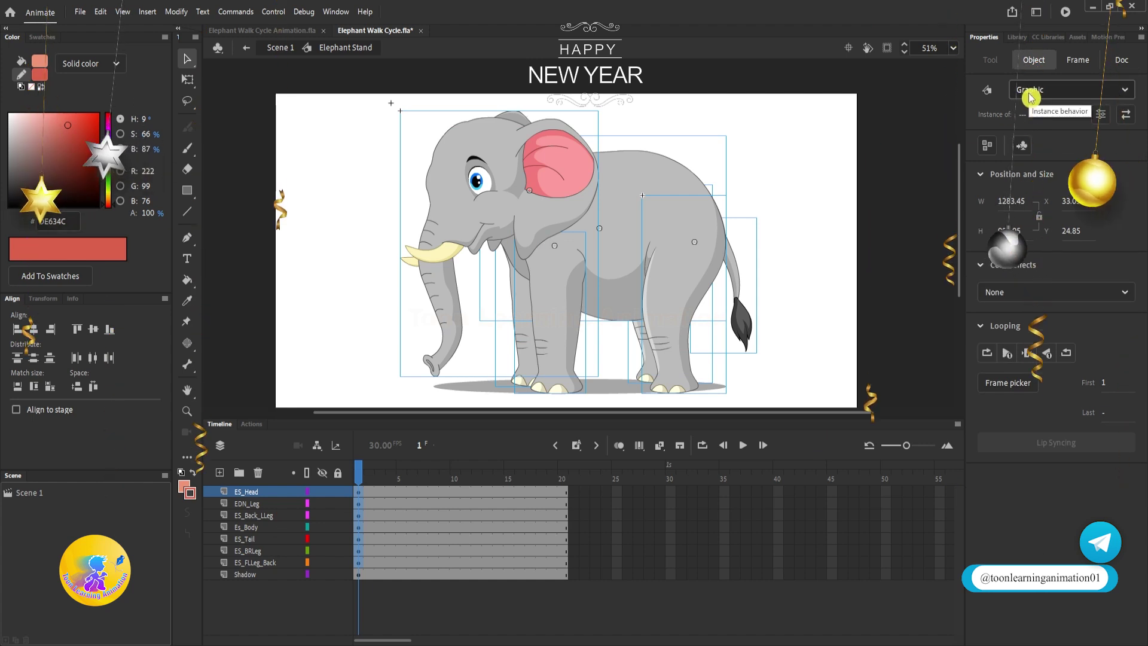
left_click(372, 222)
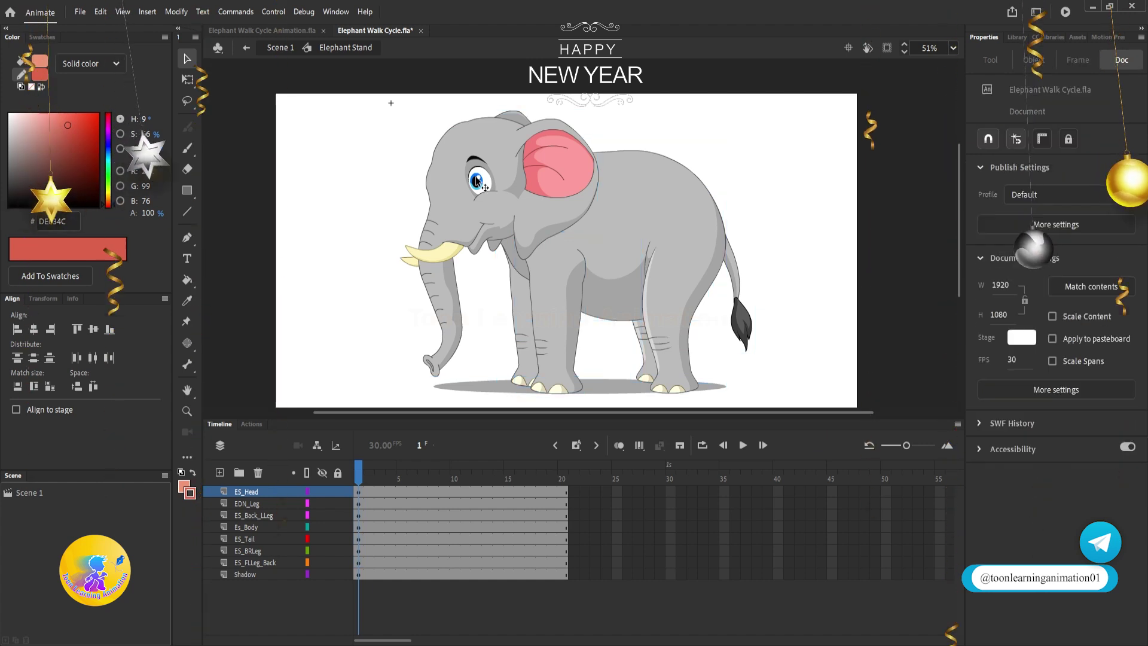
left_click(457, 206)
left_click(670, 210)
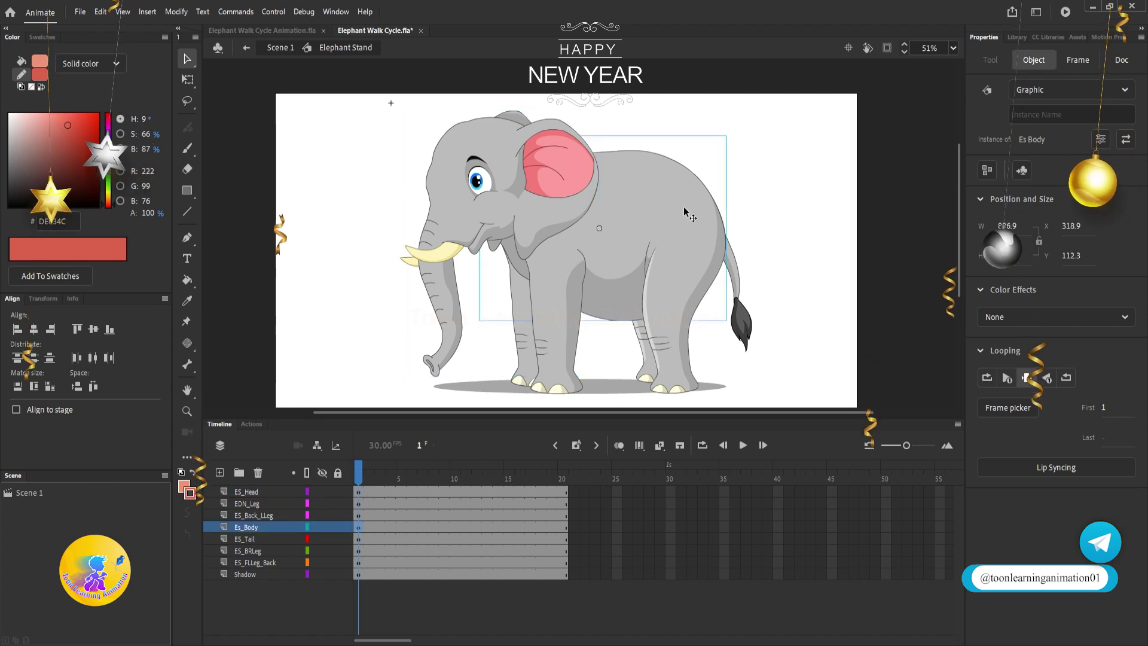
left_click(688, 339)
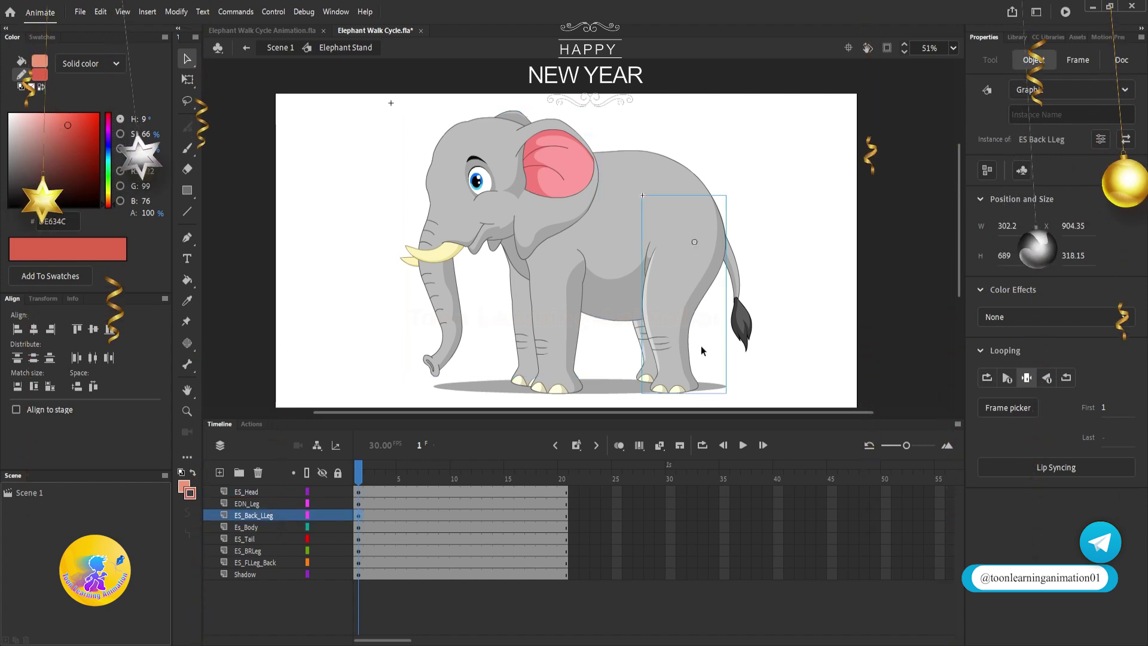
left_click_drag(355, 152, 843, 414)
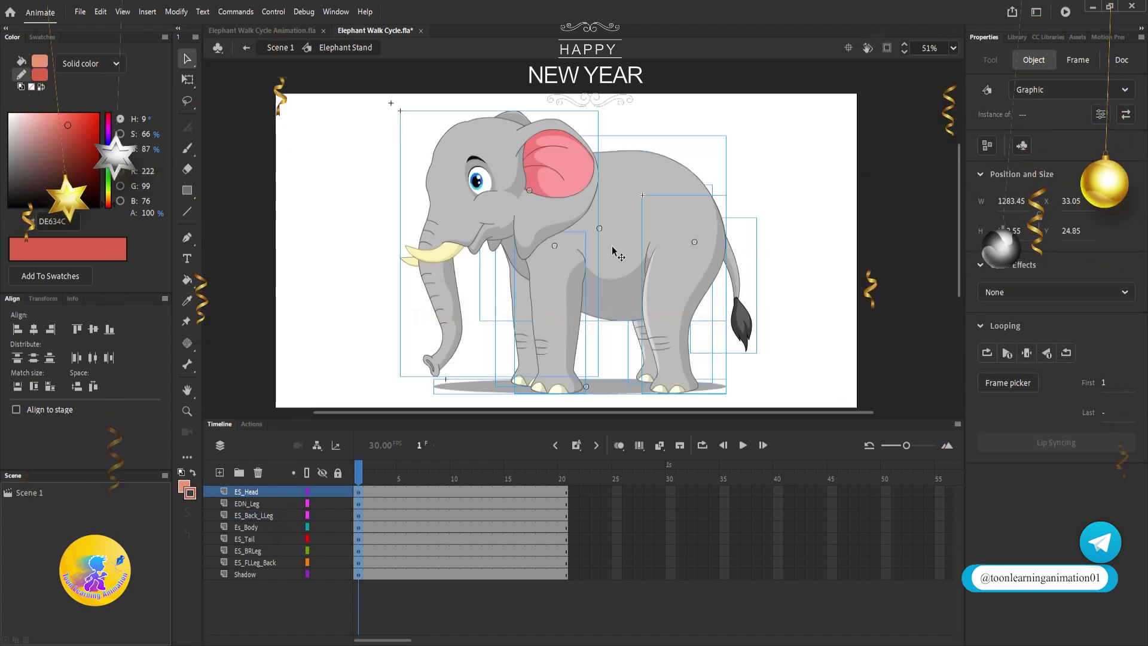
- Try moving the near front leg and, inside its symbol, the lower and upper leg pieces, undoing each move
left_click_drag(559, 333, 752, 295)
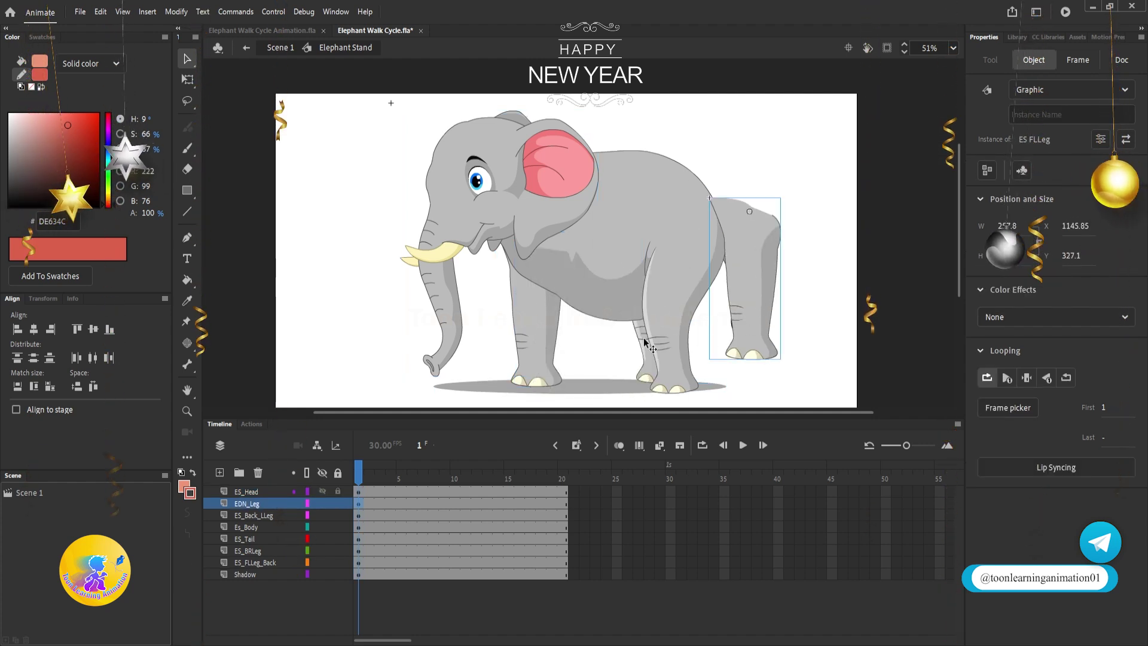
key("ctrl+z")
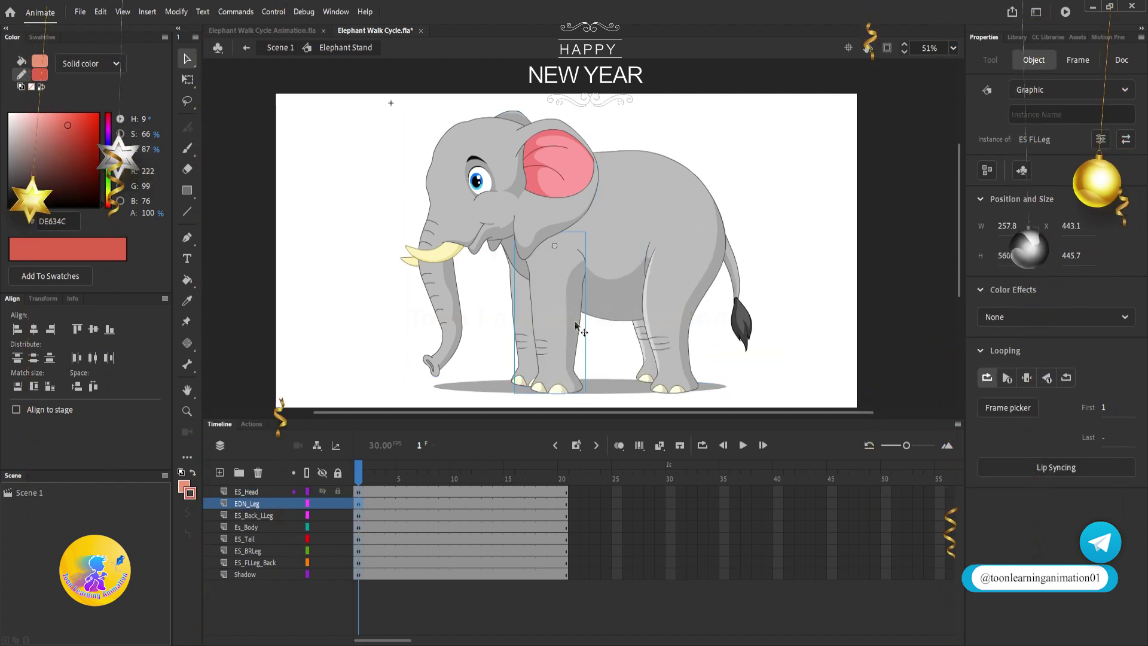
double_click(553, 302)
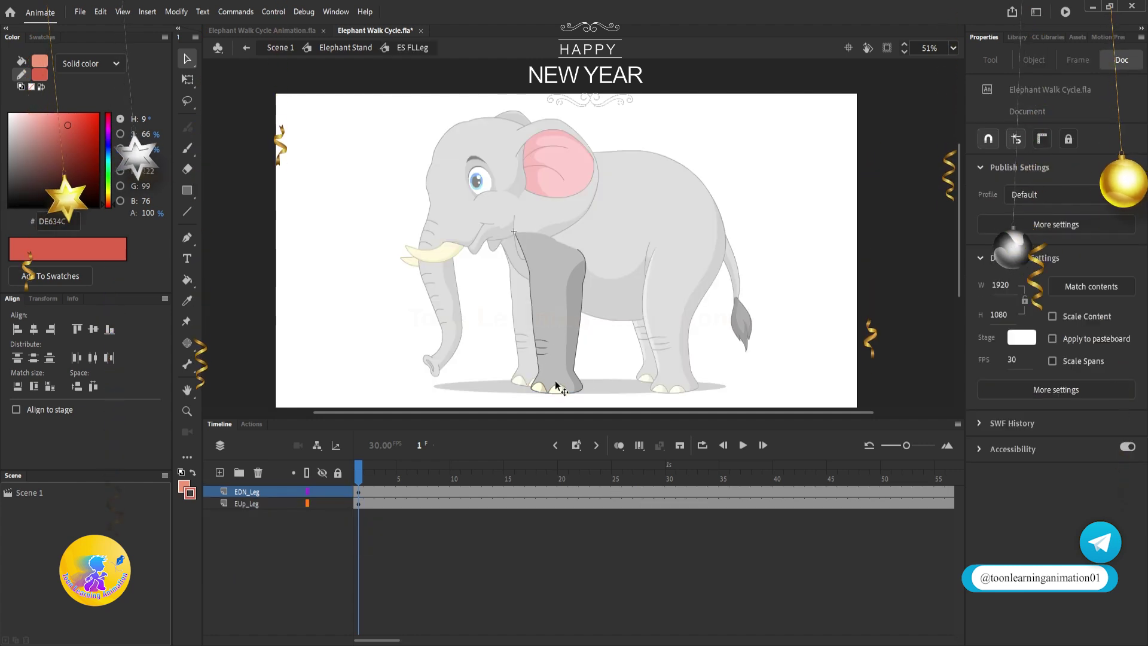
left_click_drag(551, 376, 638, 375)
key("ctrl+z")
left_click_drag(563, 309, 508, 270)
key("ctrl+z")
- Try rotating the near front leg's lower piece with Free Transform, undo the rotation, and return to the Elephant Stand symbol
left_click(566, 378)
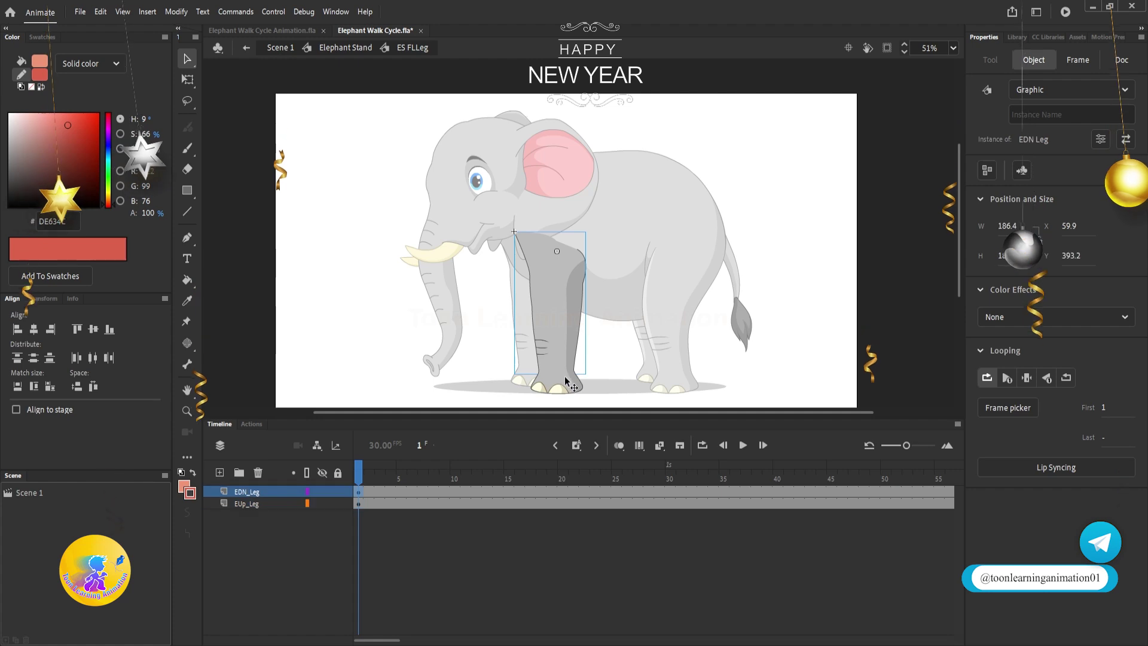
key("q")
scroll(565, 378, "up", 4)
left_click_drag(644, 334, 648, 285)
left_click_drag(618, 367, 737, 225)
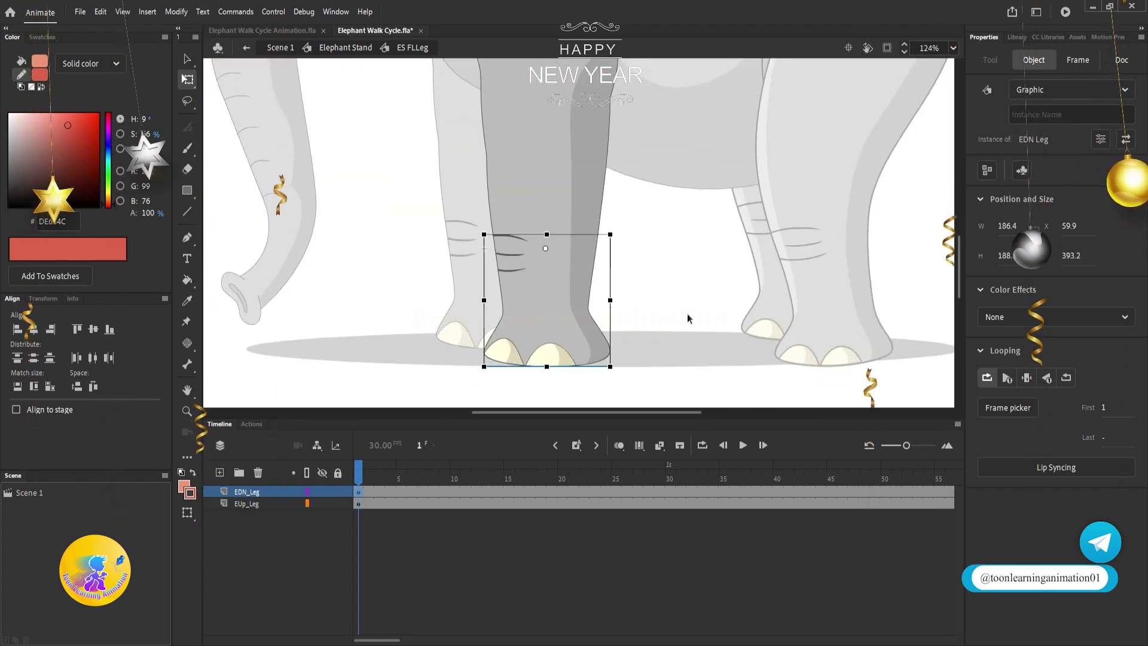
key("ctrl+z")
scroll(634, 316, "down", 4)
double_click(701, 298)
scroll(557, 301, "up", 2)
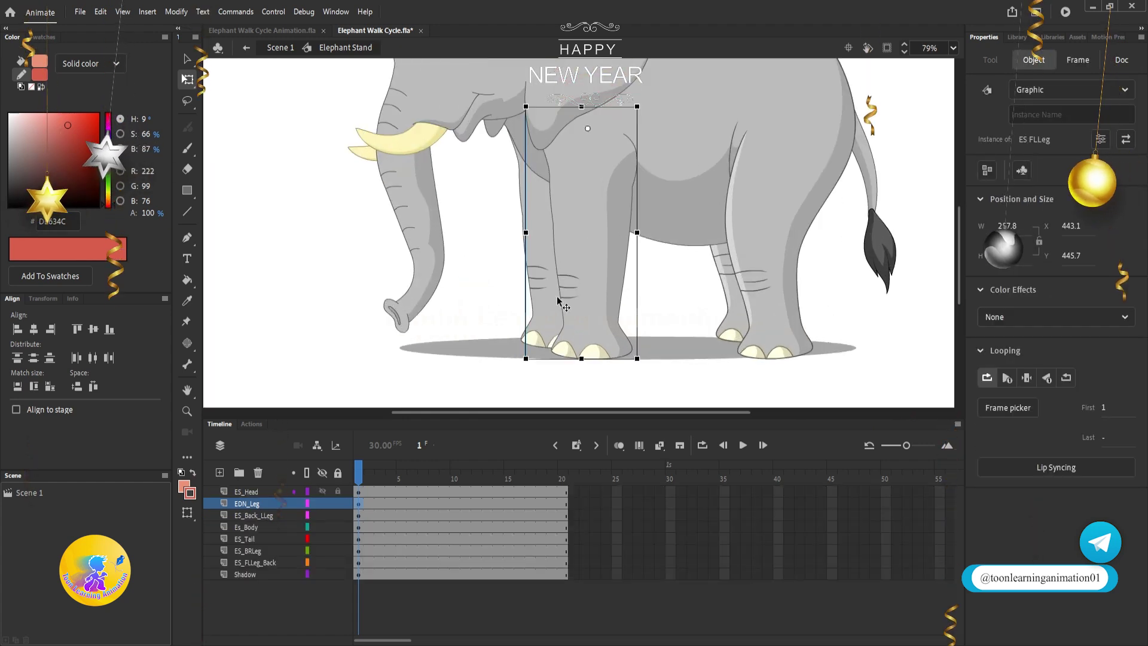
- Check the far front leg, open the near back leg's symbol to examine its artwork, and return to the Elephant Stand symbol
left_click(544, 293)
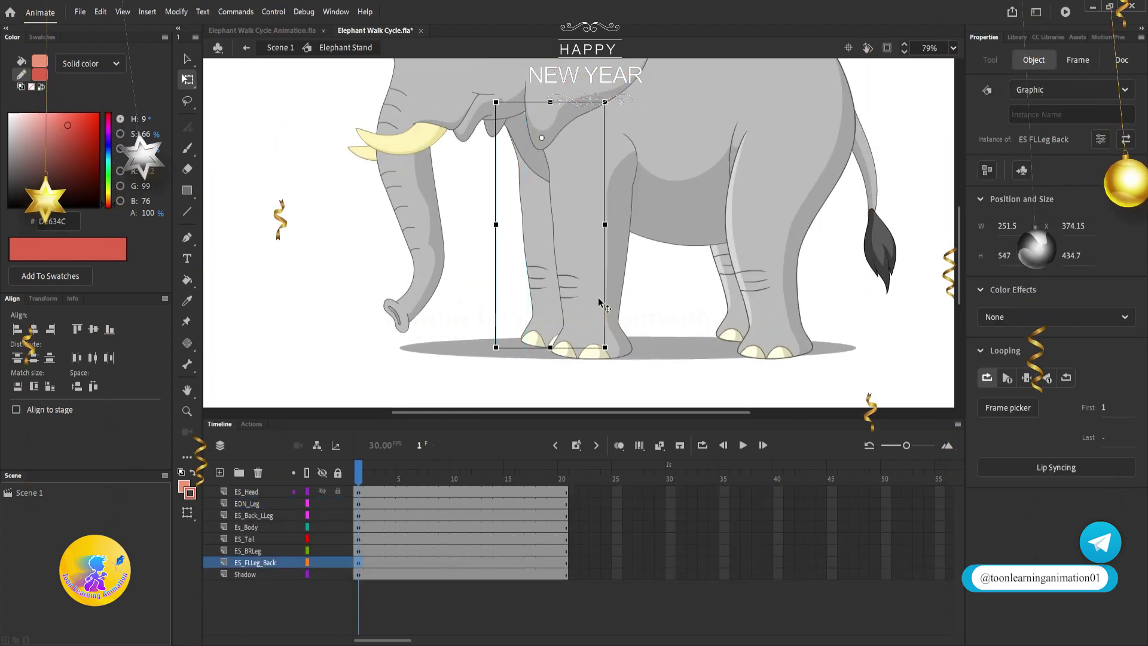
left_click_drag(753, 299, 583, 311)
key("ctrl+z")
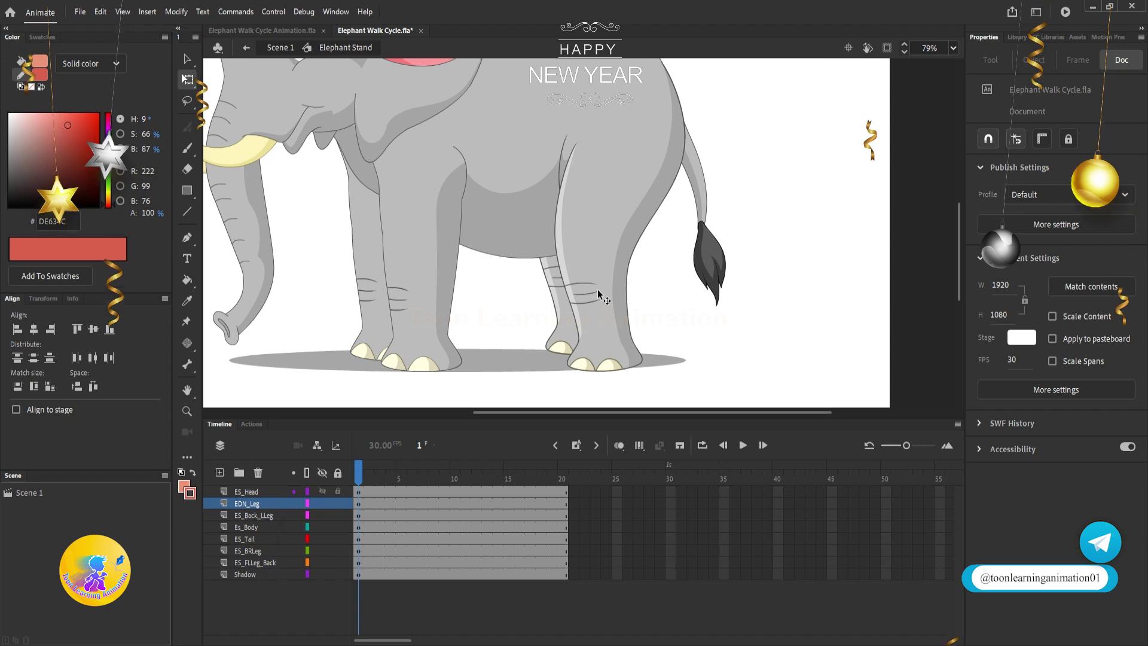
left_click(598, 311)
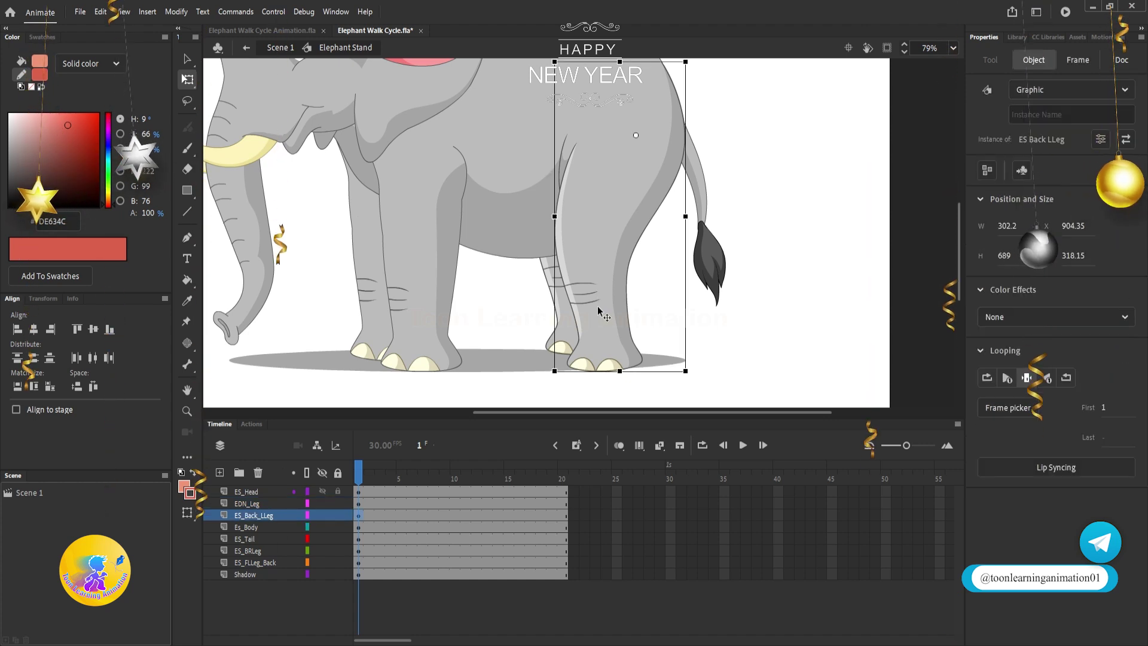
double_click(599, 315)
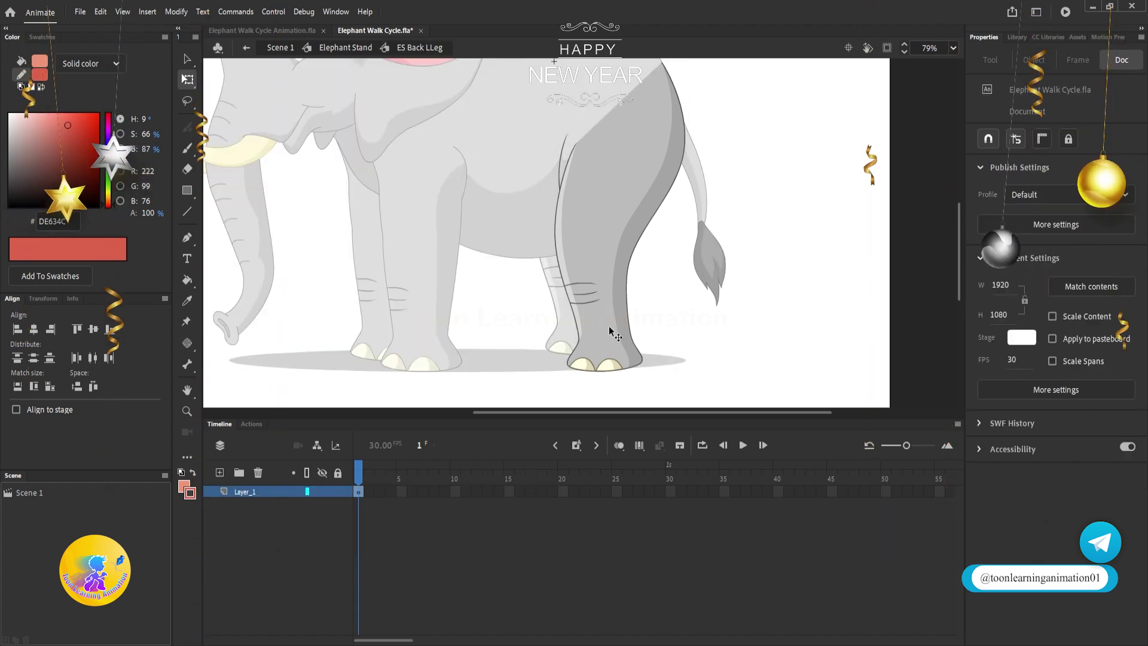
left_click(631, 311)
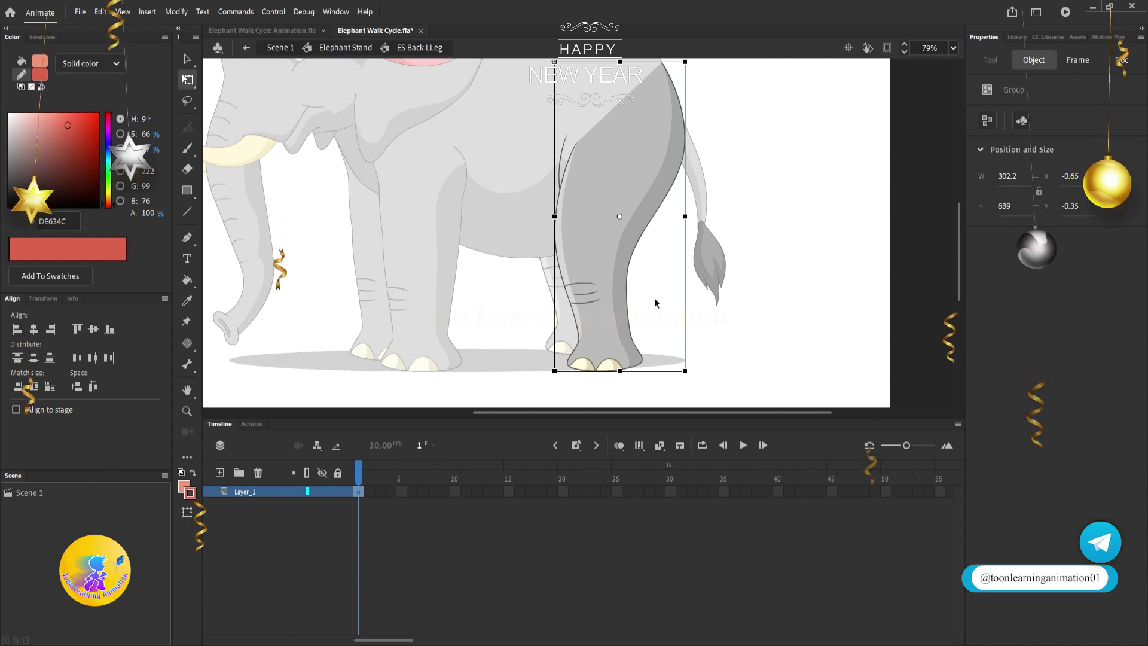
double_click(750, 329)
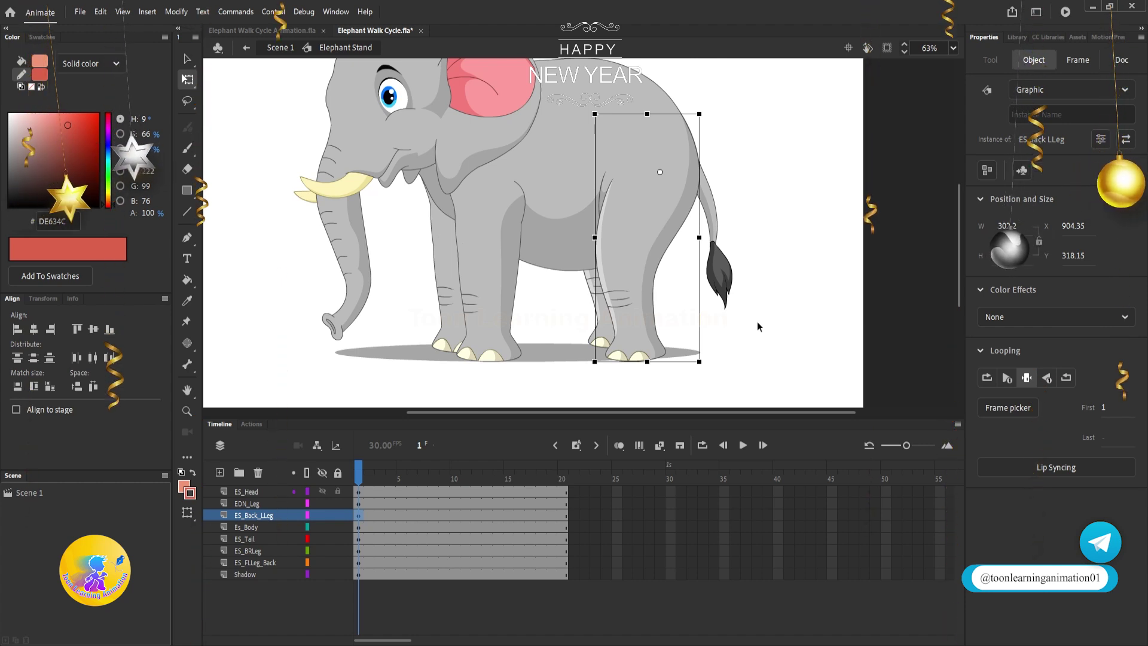
- Try moving the tail, undo the move, play the timeline to examine the tail's motion, and return to frame 1
left_click_drag(725, 279, 764, 266)
key("ctrl+z")
key("Return")
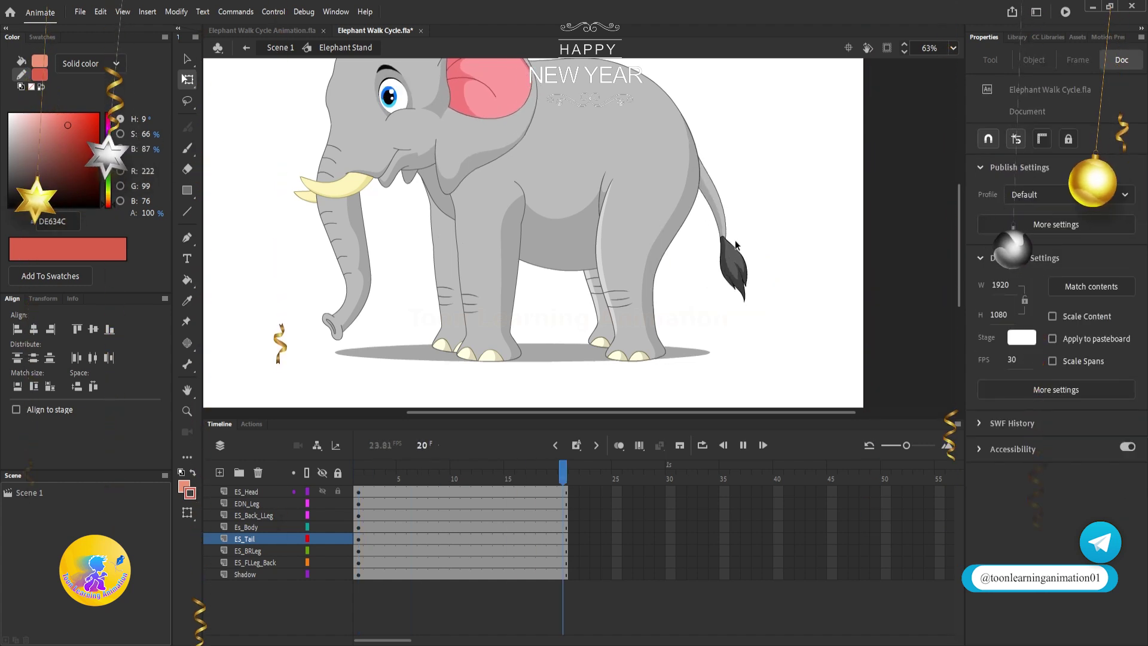
key("shift+comma")
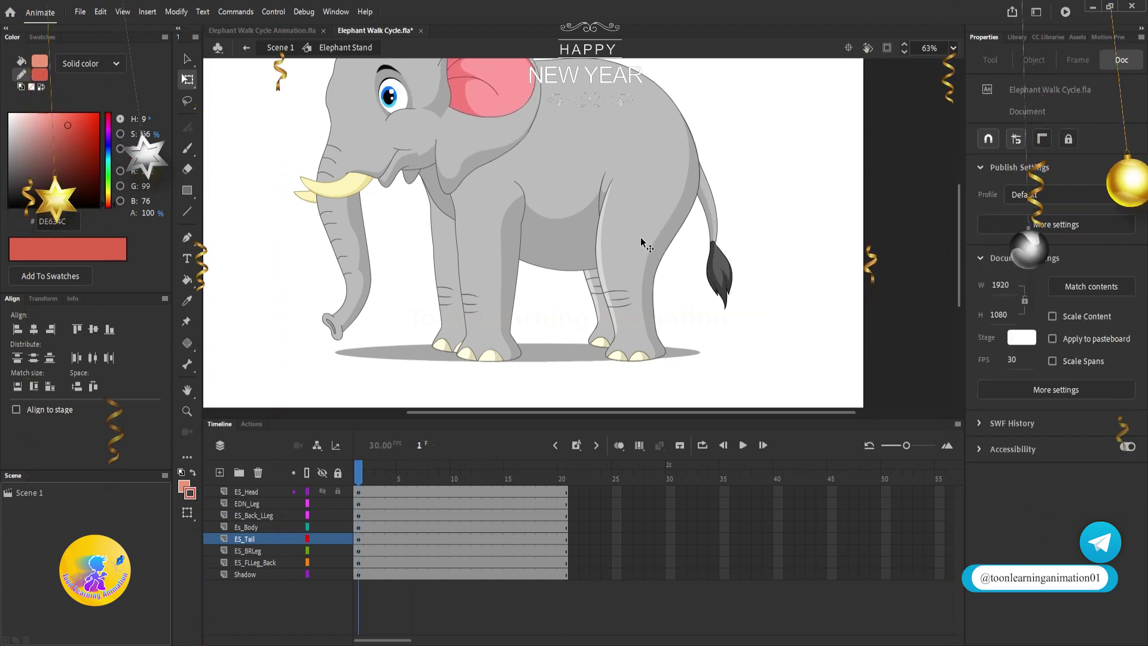
- Rotate the near front leg forward and the far front leg backward at frame 1 to form a walking stride
scroll(678, 275, "down", 2)
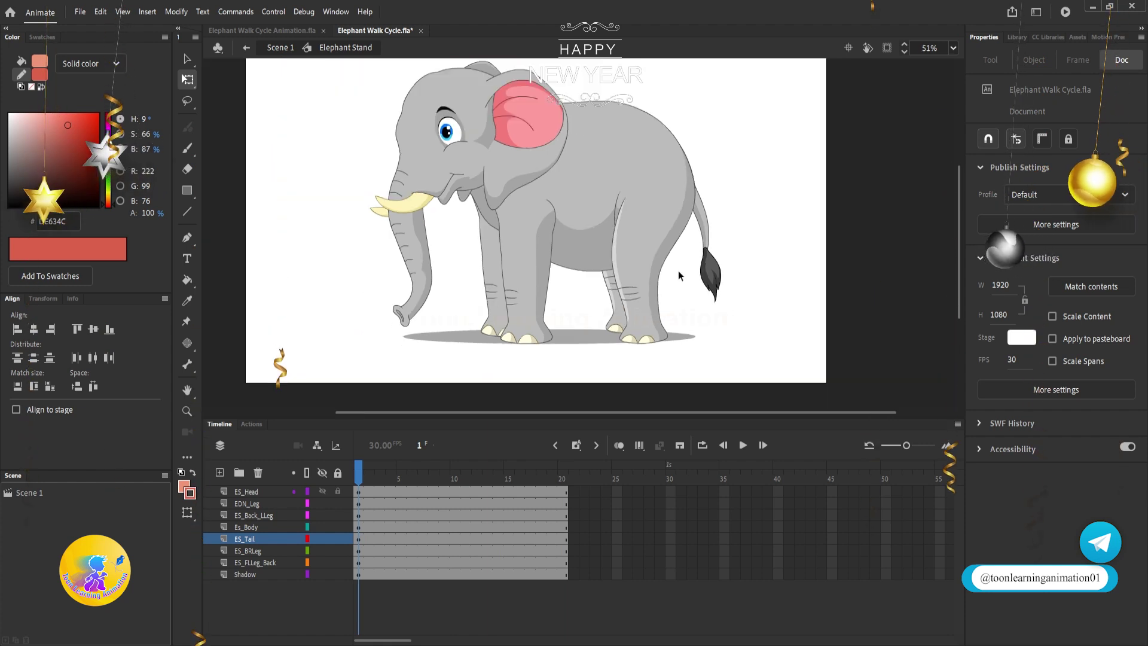
left_click_drag(662, 253, 728, 275)
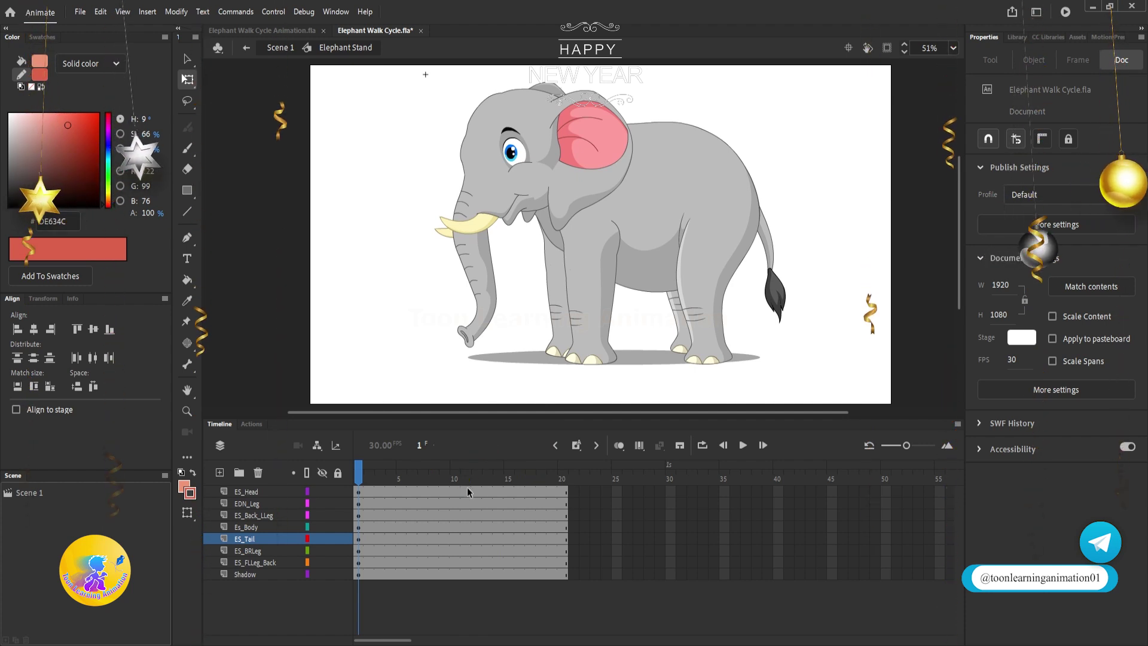
left_click_drag(582, 482, 561, 477)
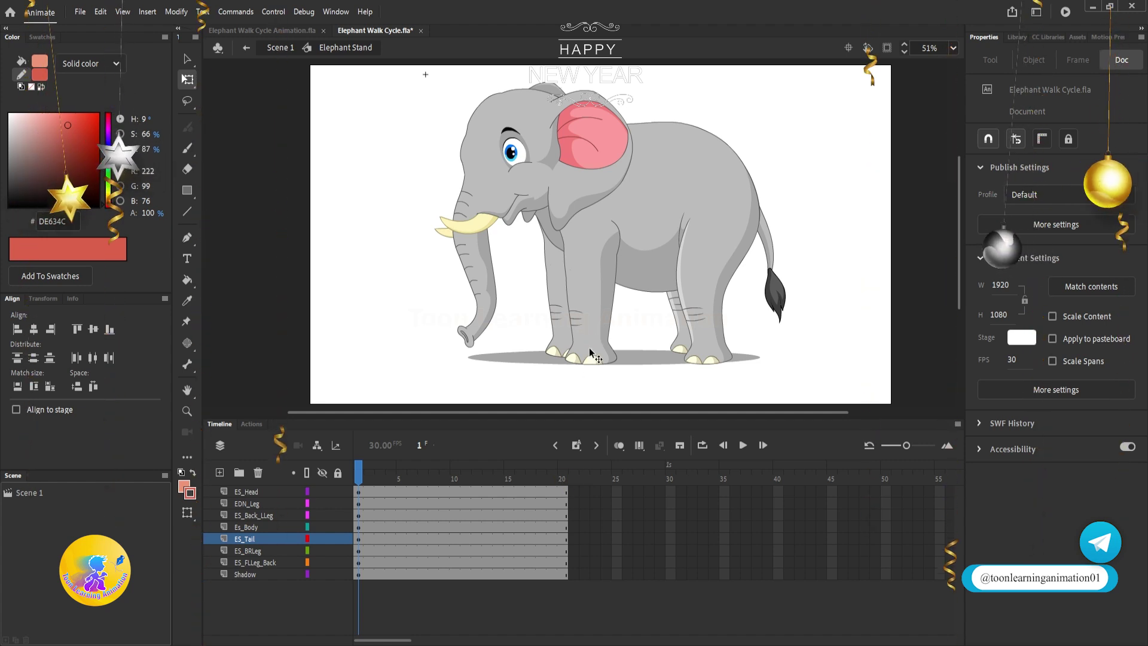
scroll(589, 331, "up", 2)
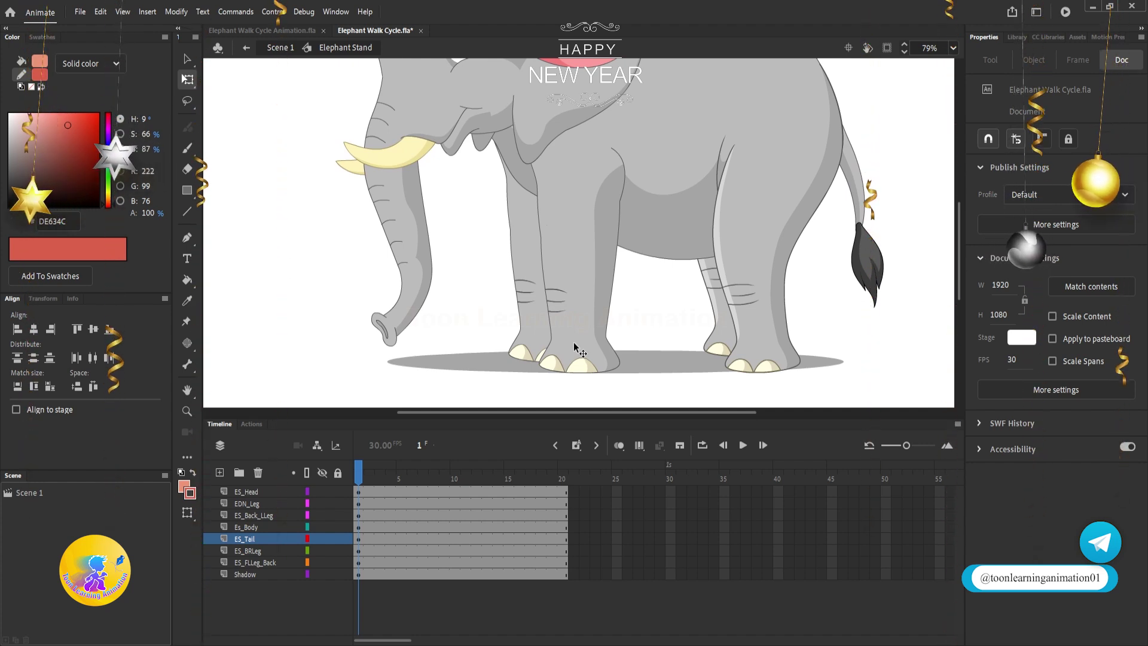
left_click(576, 346)
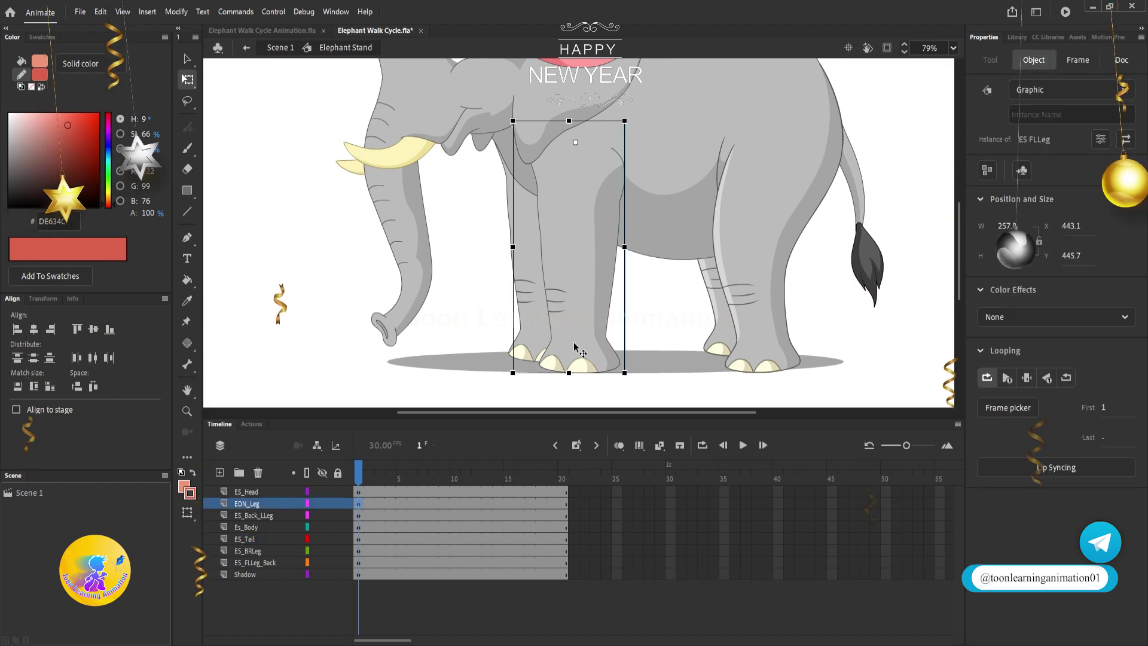
left_click_drag(632, 379, 697, 358)
left_click(569, 361)
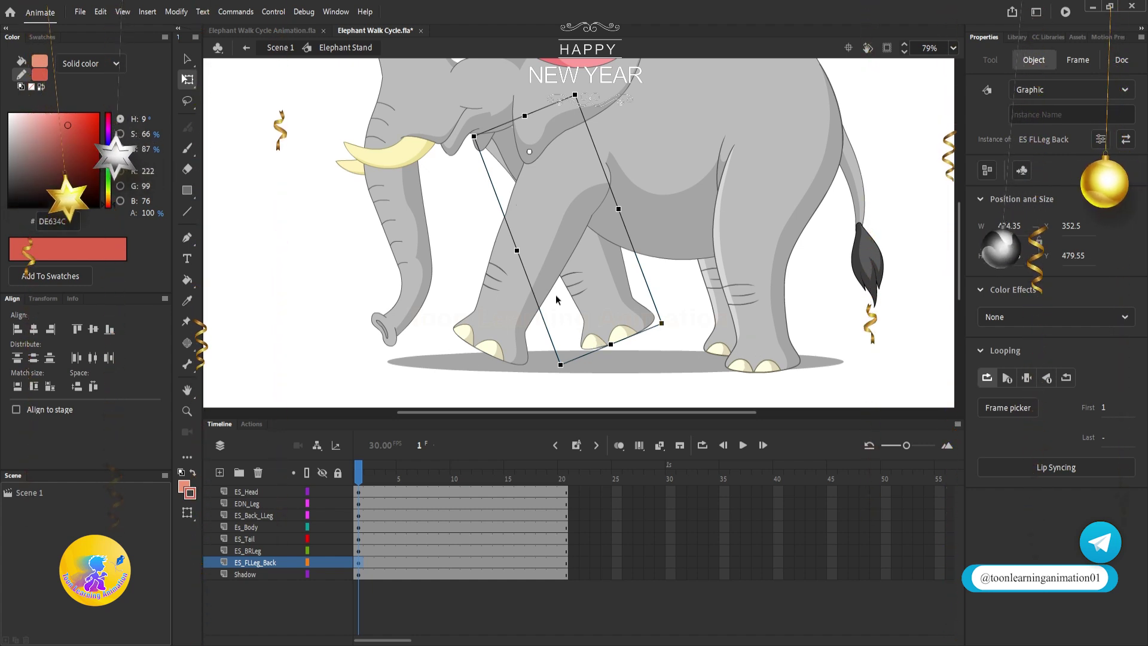
- Skew the near back leg backward and the far back leg forward at frame 1 to complete the stride pose
left_click(755, 309)
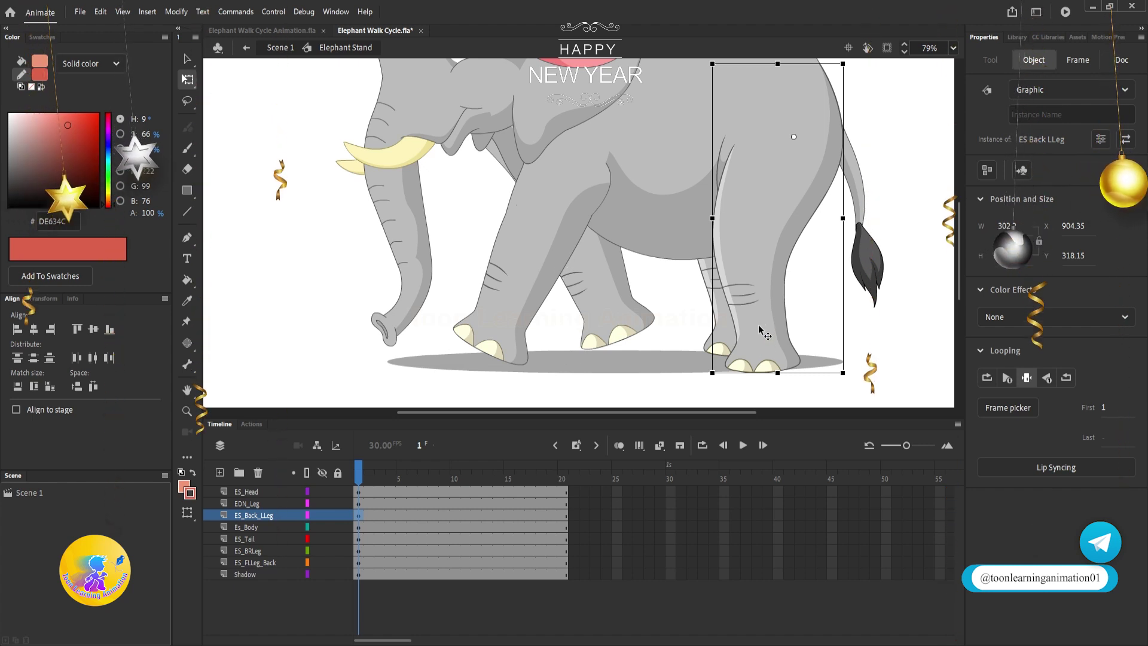
left_click_drag(823, 375, 862, 376)
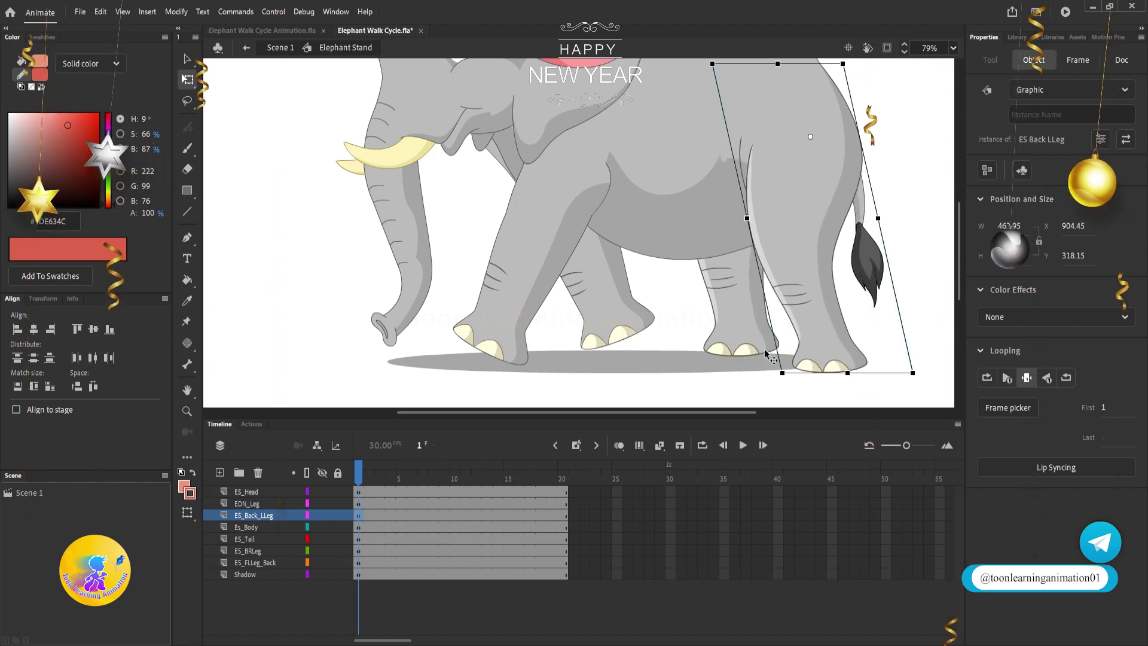
left_click(765, 352)
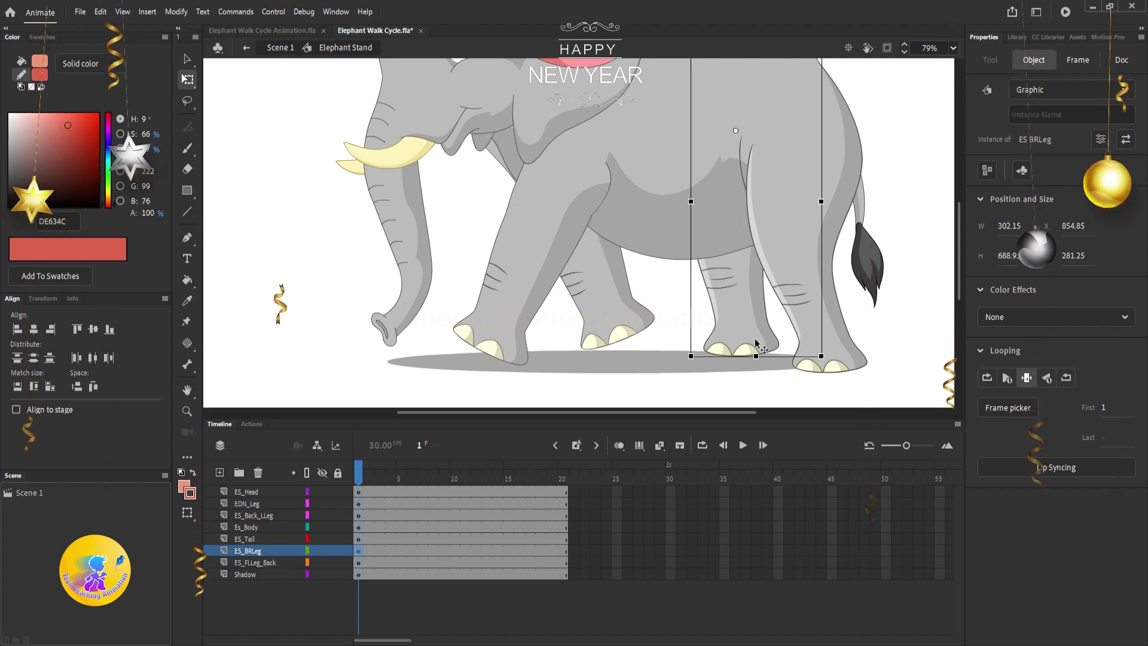
left_click_drag(771, 355, 719, 351)
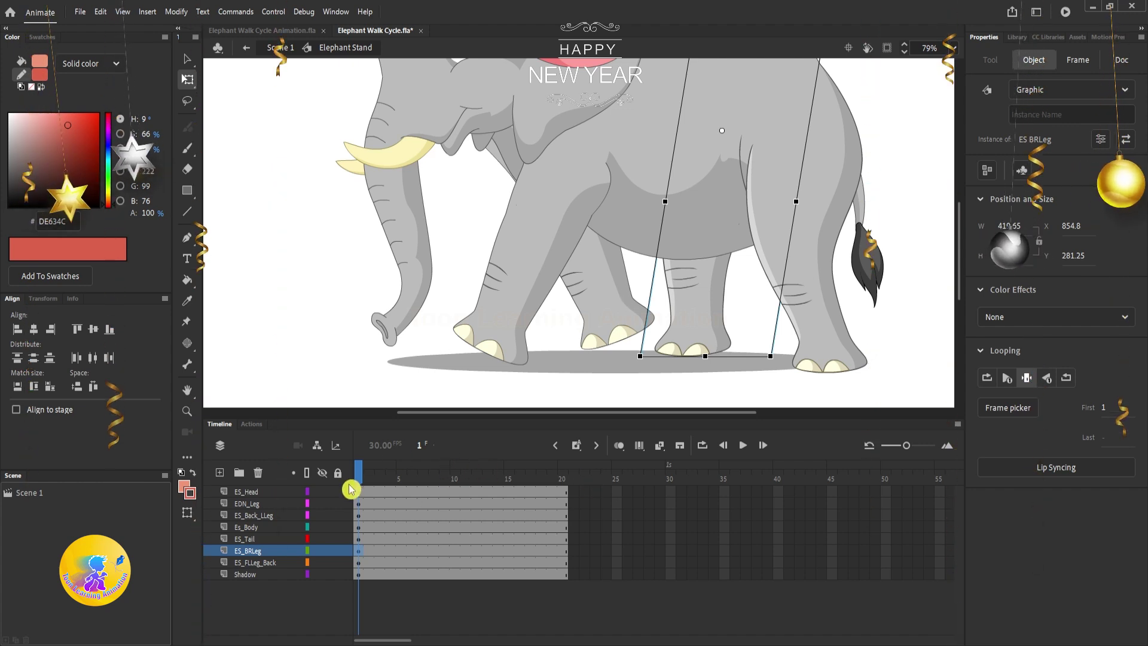
- Insert keyframes on all layers at frame 20 to hold the same stride pose as frame 1
left_click(567, 478)
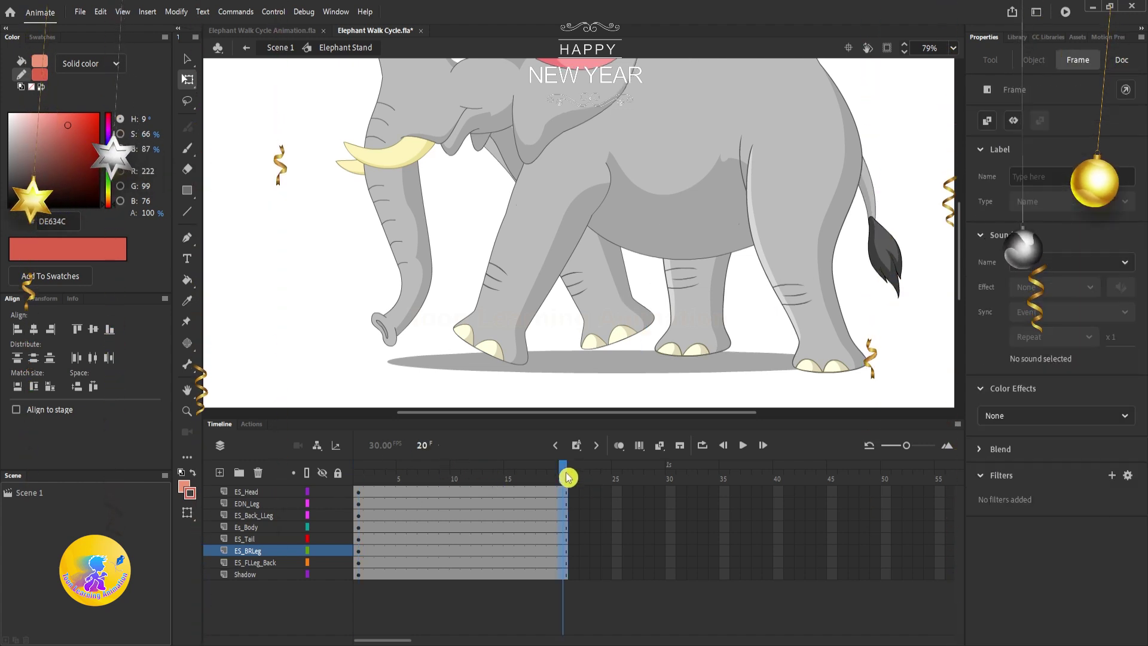
left_click(574, 487)
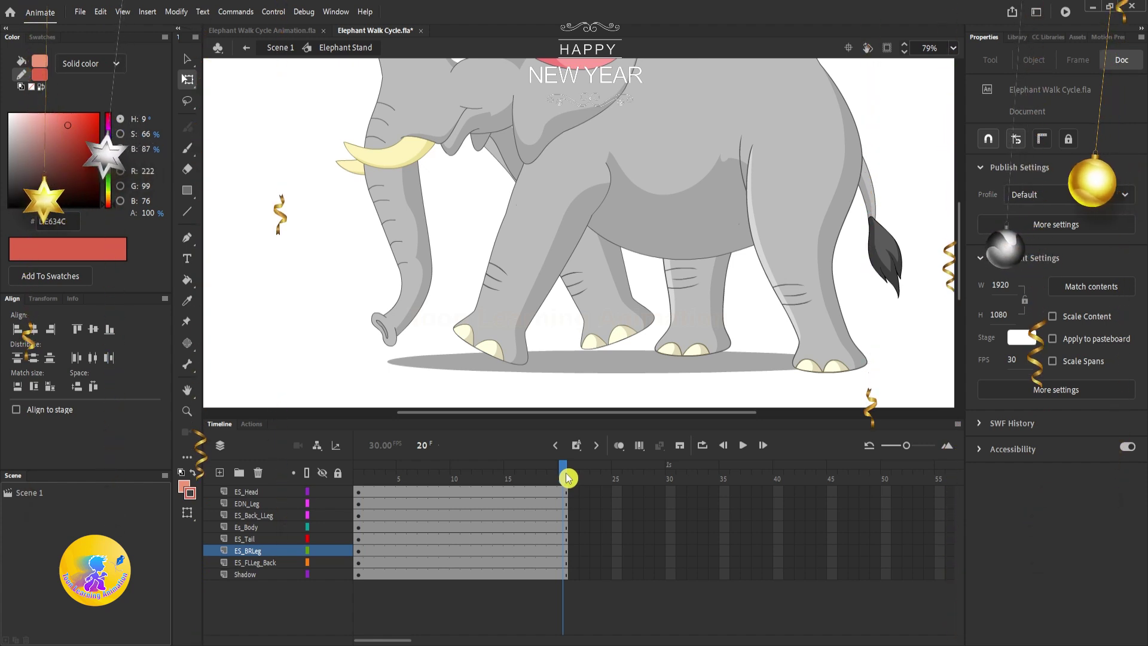
left_click(568, 478)
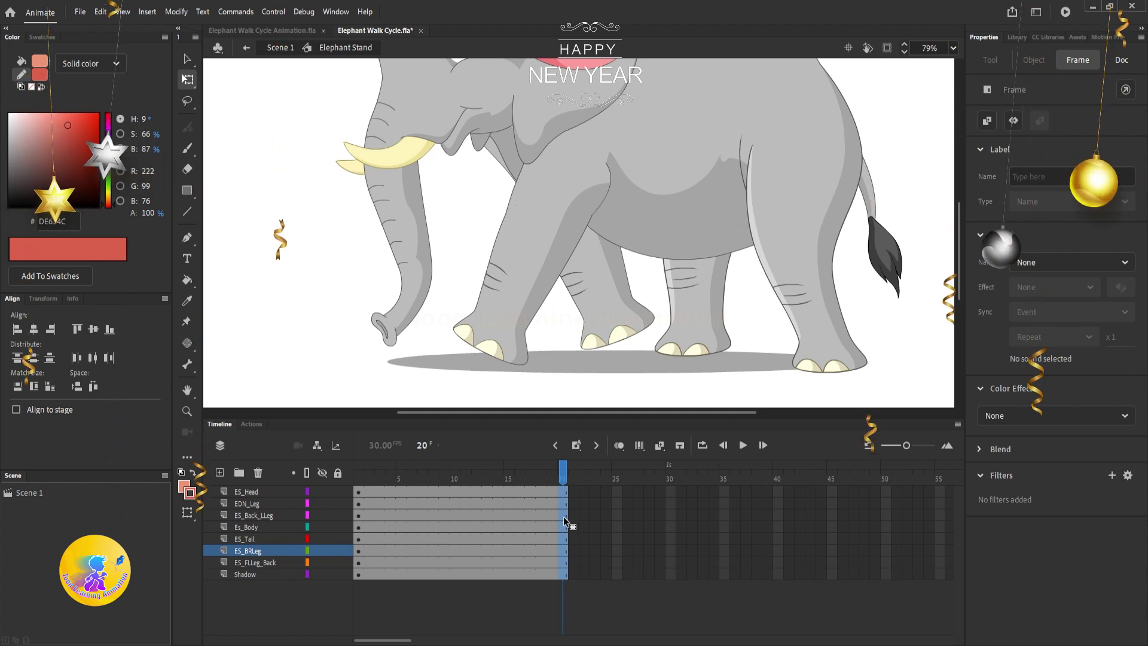
key("F6")
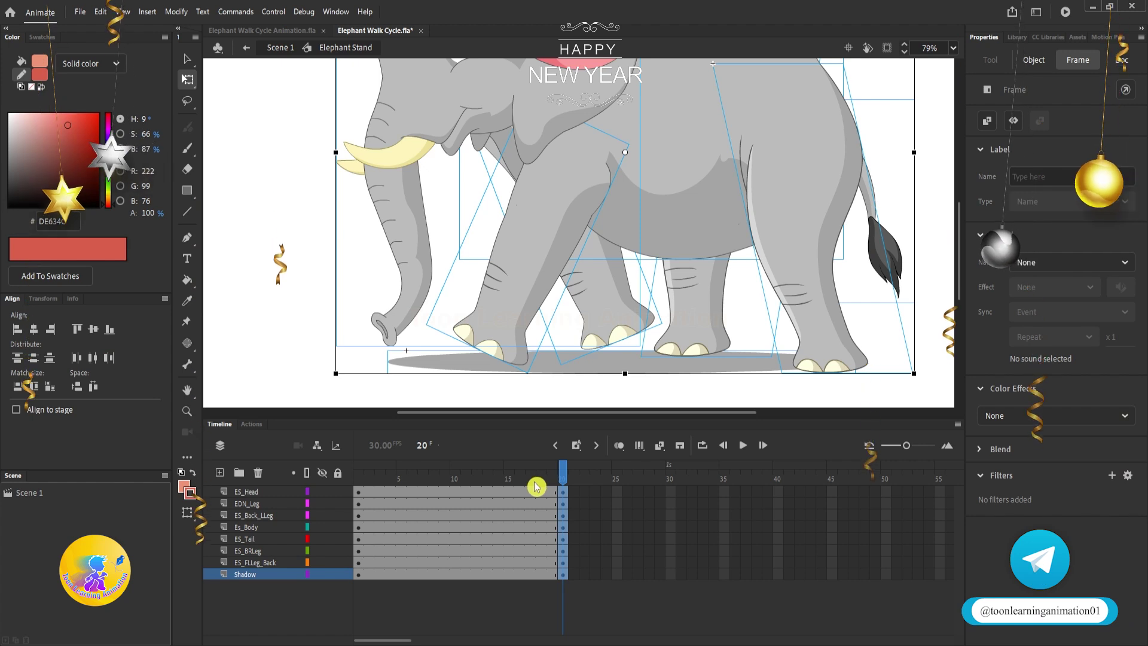
scroll(661, 253, "down", 2)
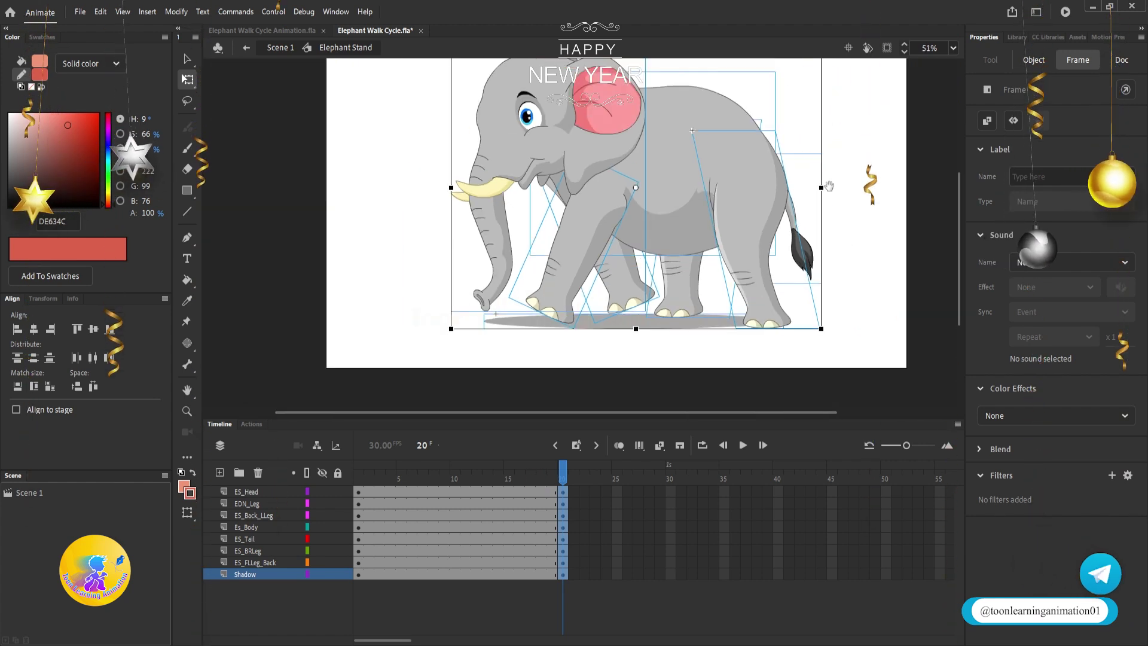
left_click_drag(828, 186, 792, 218)
left_click(798, 238)
left_click(797, 241)
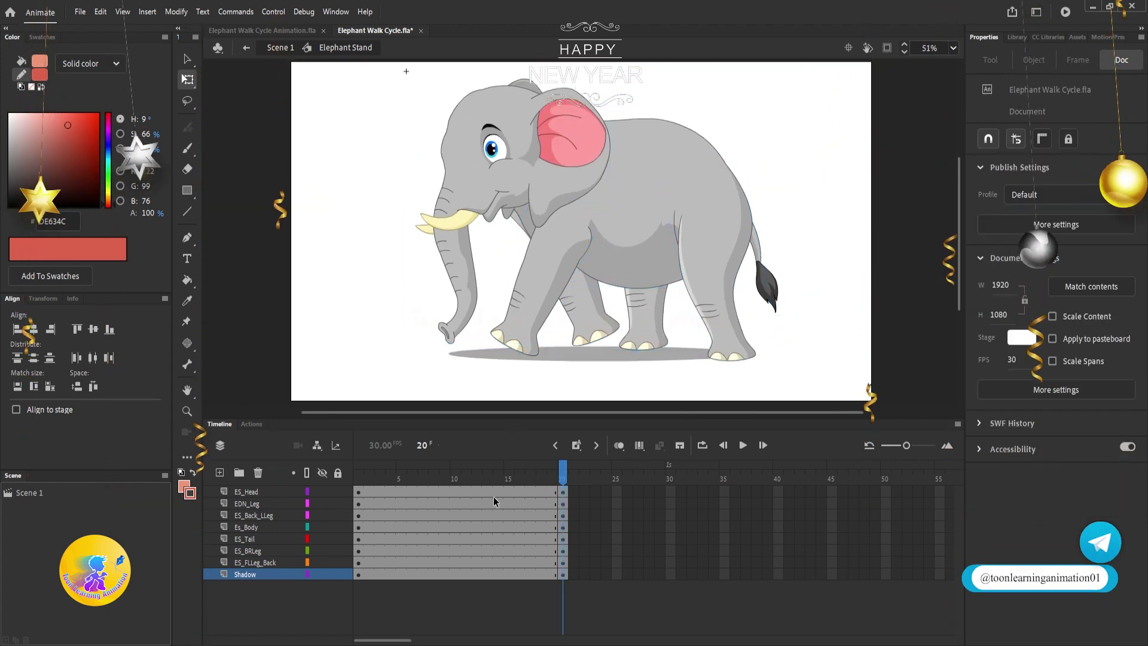
- Compare the poses at frames 1 and 20, and insert keyframes on all layers at frame 10
left_click(359, 479)
left_click(563, 480)
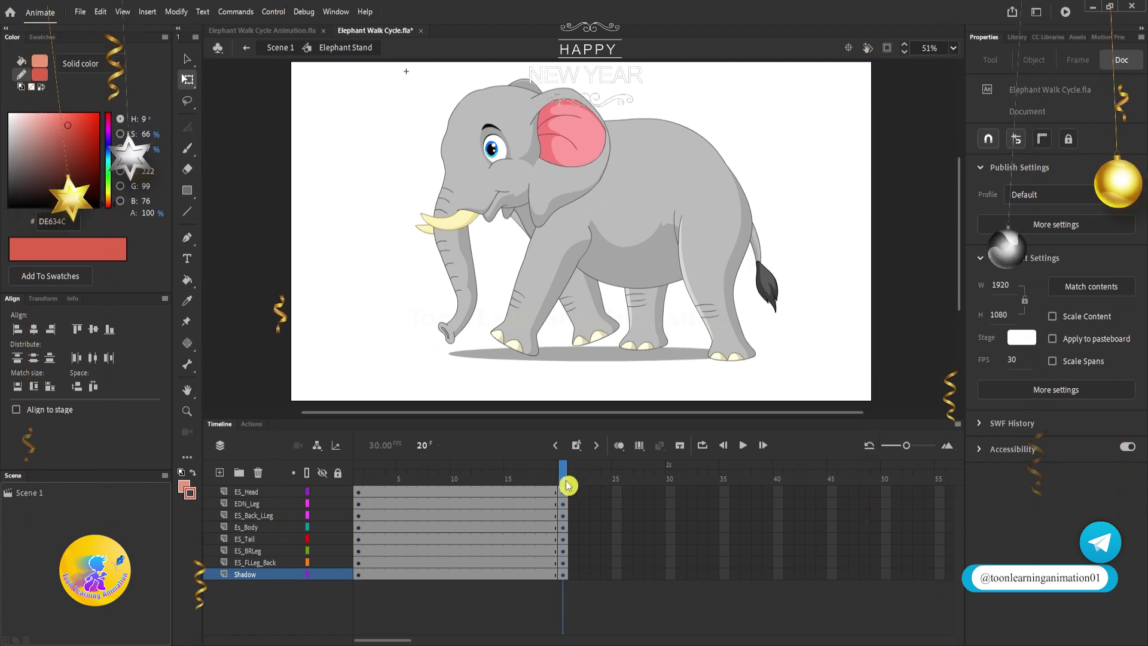
left_click(455, 481)
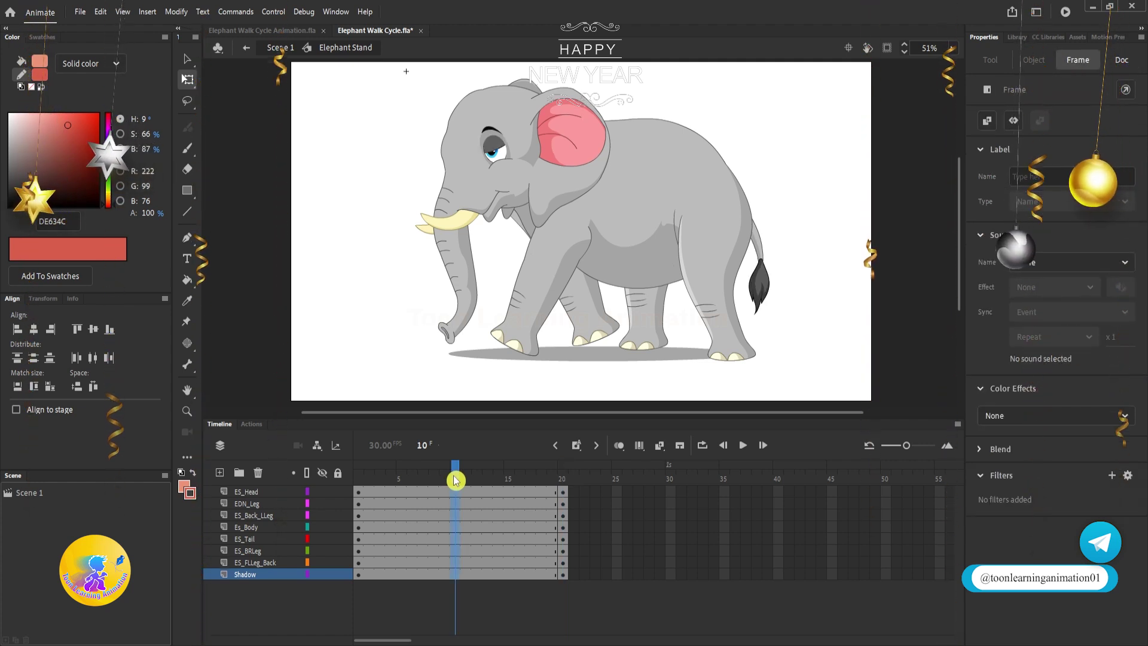
key("F6")
left_click(813, 224)
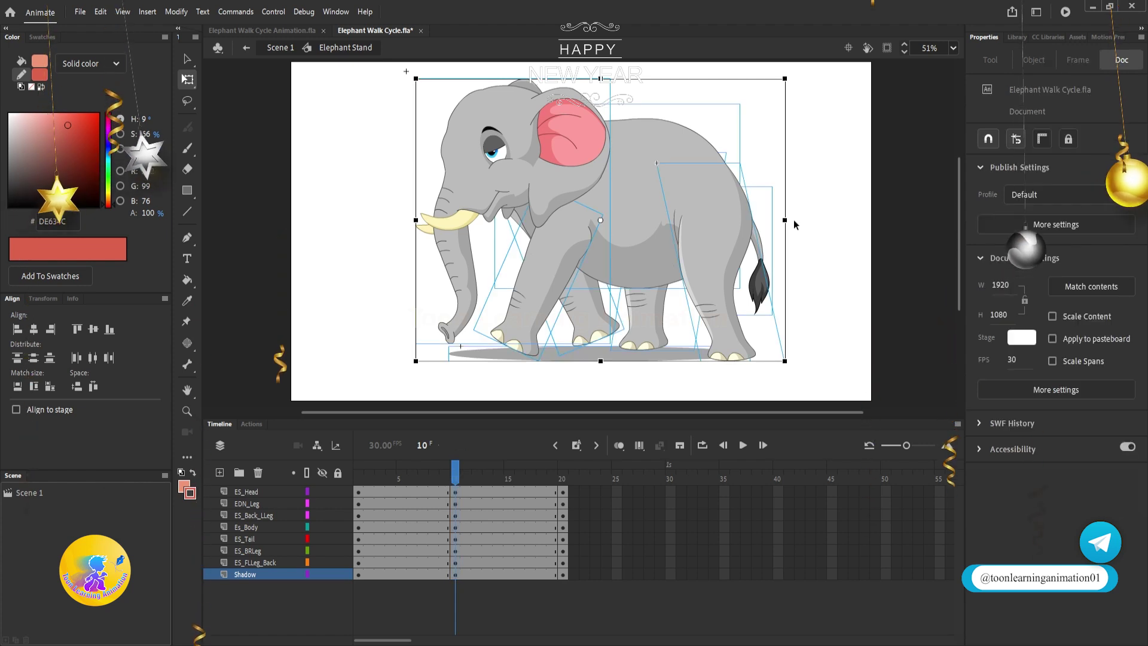
- Rotate the near front leg backward and the far front leg forward at frame 10 to reverse the front stride
left_click(359, 478)
left_click(564, 472)
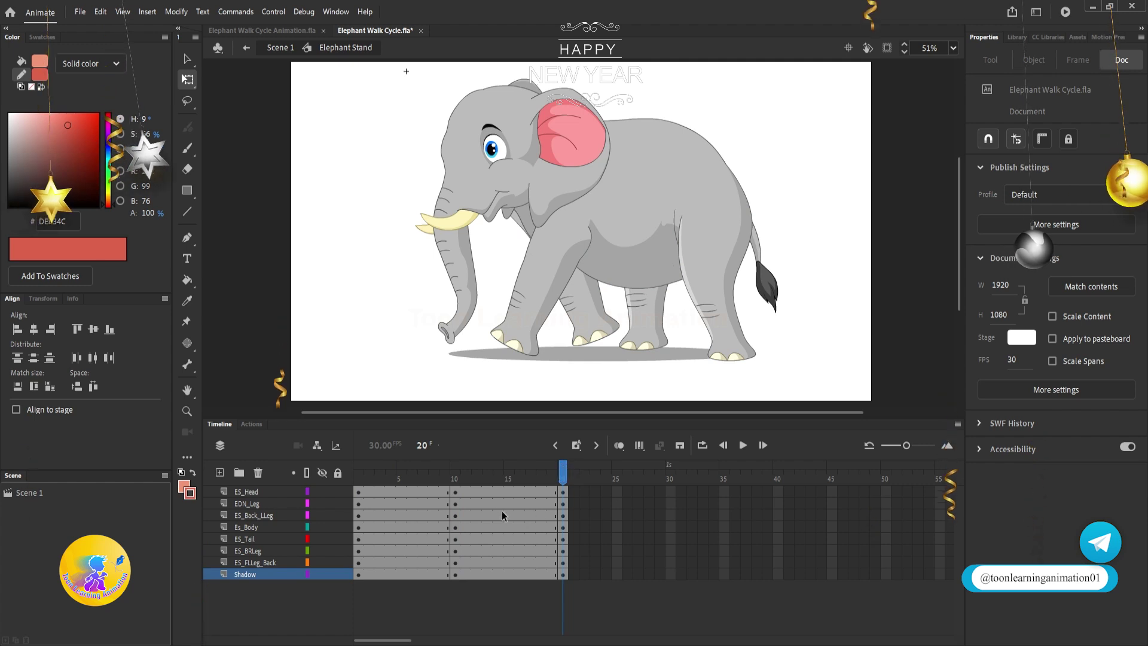
left_click(455, 481)
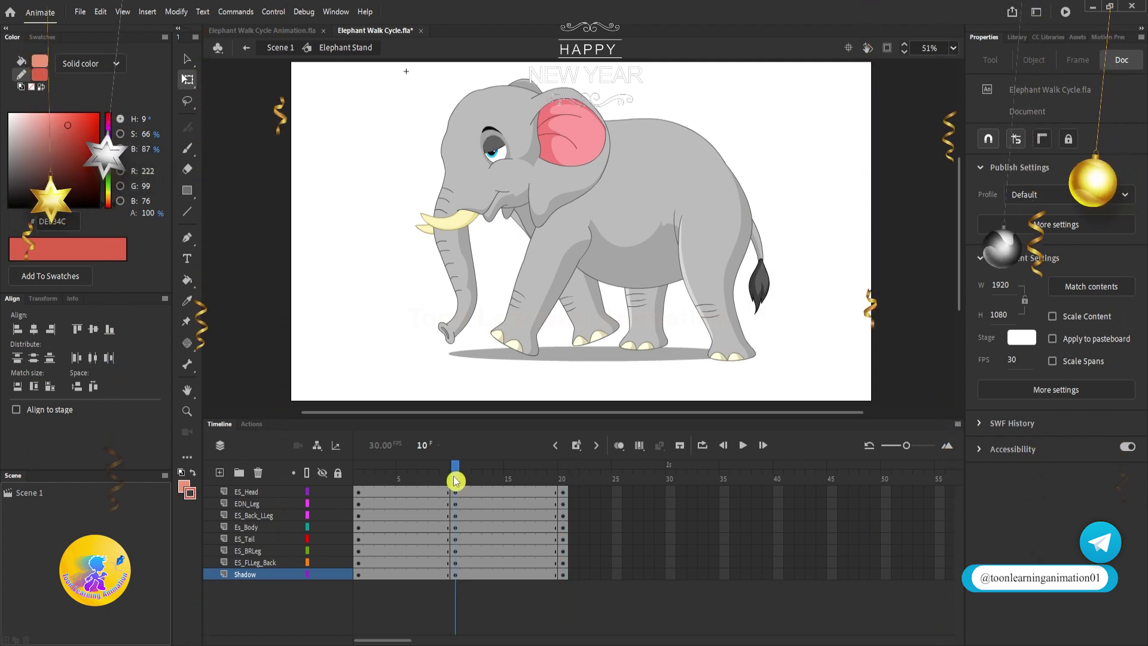
left_click(516, 345)
scroll(517, 347, "up", 3)
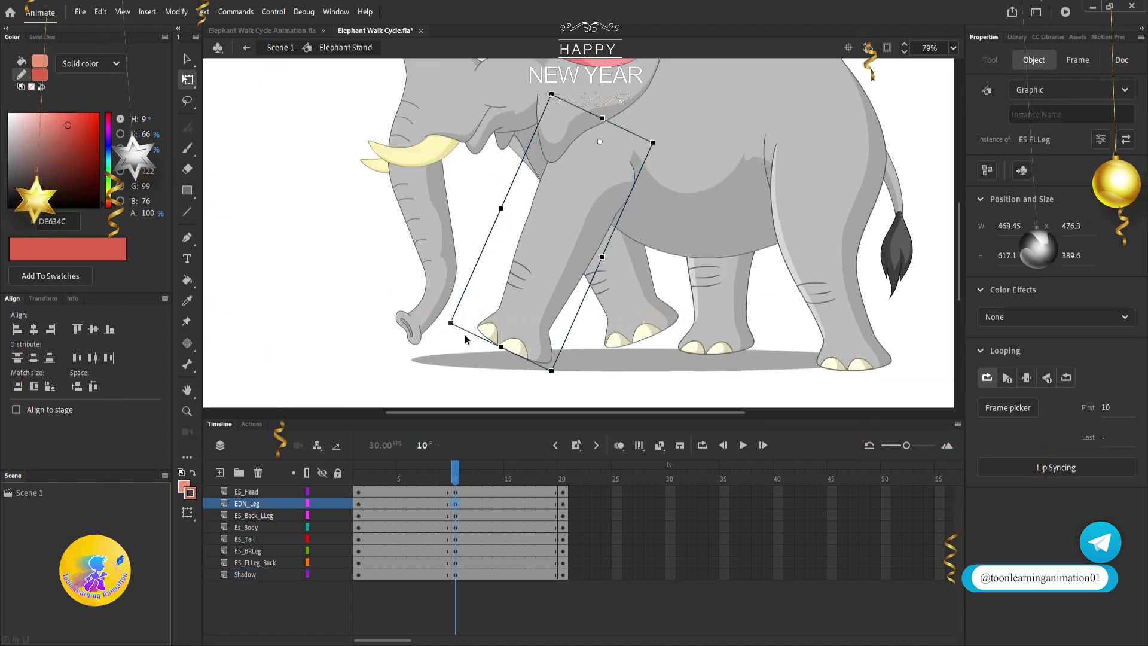
left_click_drag(450, 323, 608, 338)
left_click(678, 335)
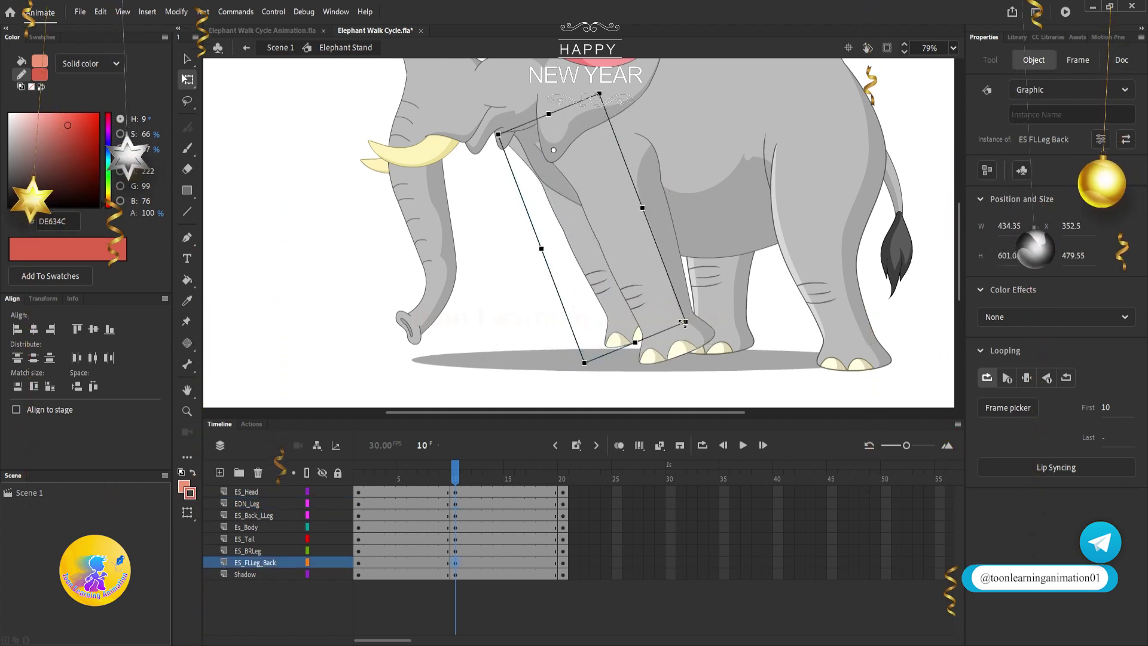
left_click_drag(696, 323, 553, 368)
- Skew the far back leg backward and the near back leg forward at frame 10 to reverse the rear stride
left_click(748, 339)
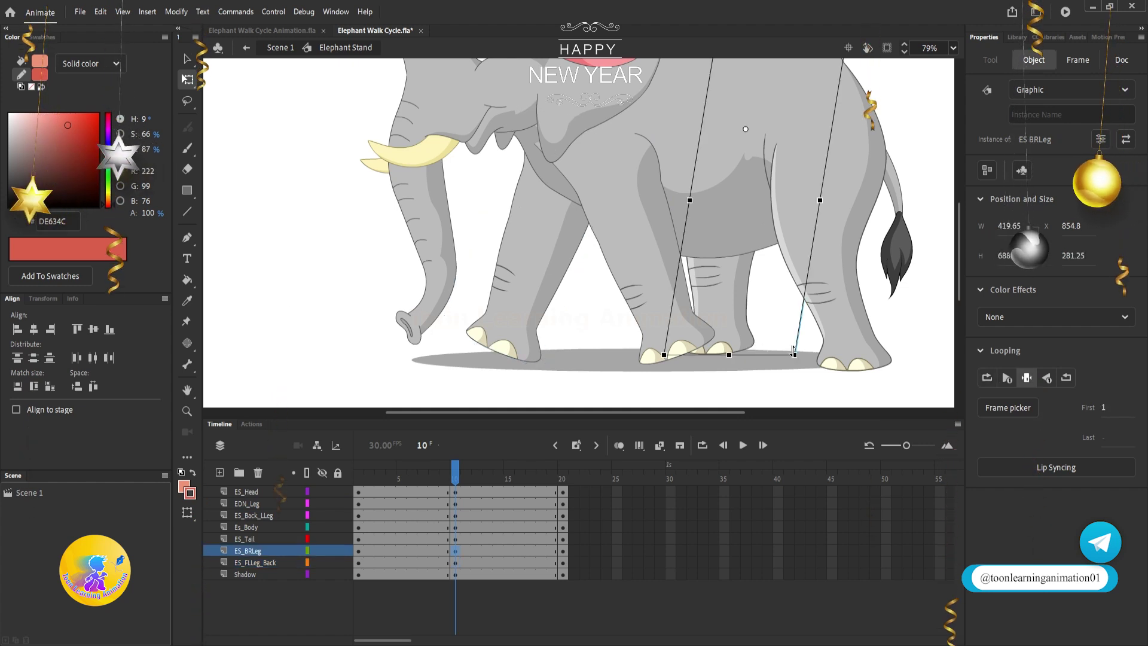
left_click_drag(731, 355, 825, 357)
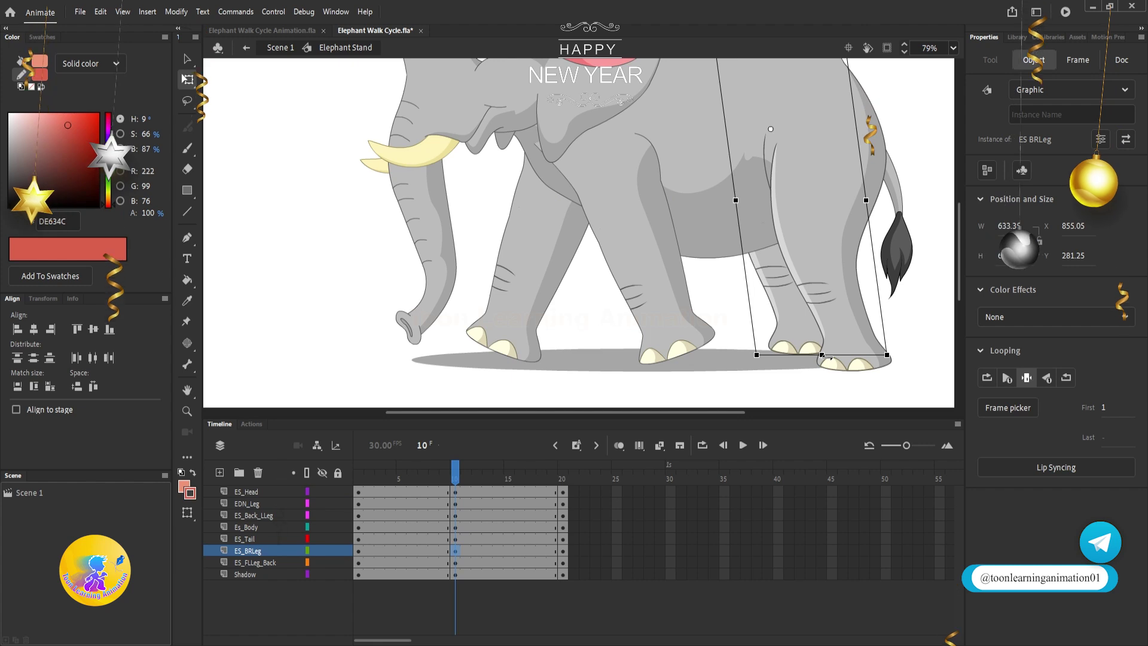
left_click(867, 357)
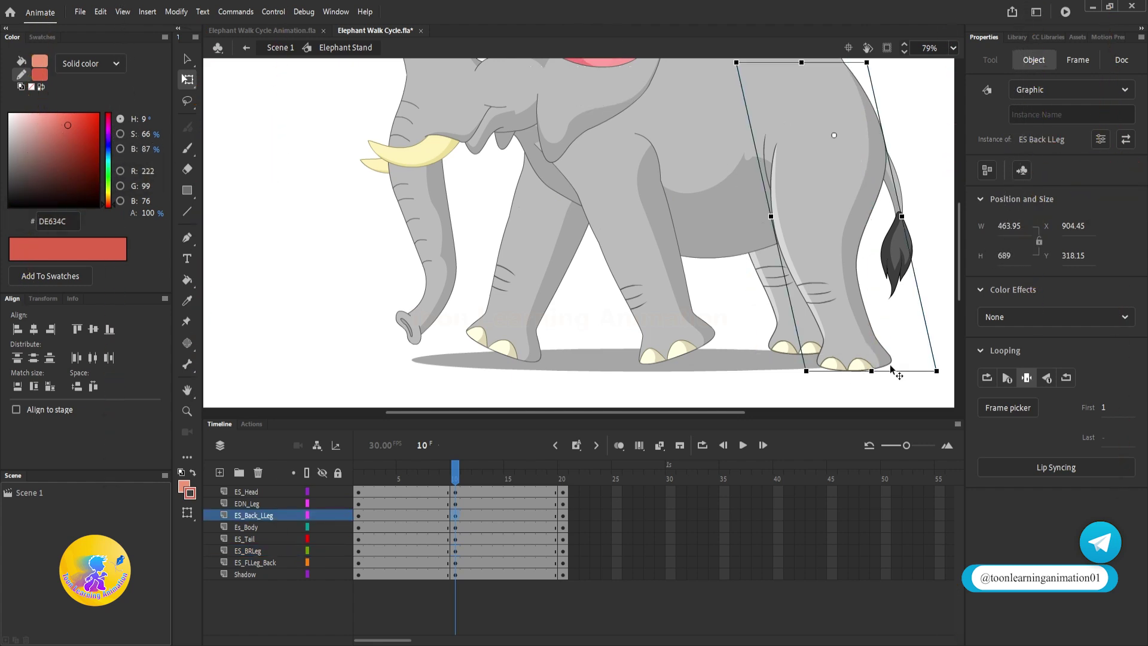
left_click_drag(900, 371, 766, 378)
- Rotate the near front leg slightly forward at frame 10 to clear the near back leg, and return to frame 1
left_click(676, 319)
left_click_drag(734, 343, 705, 359)
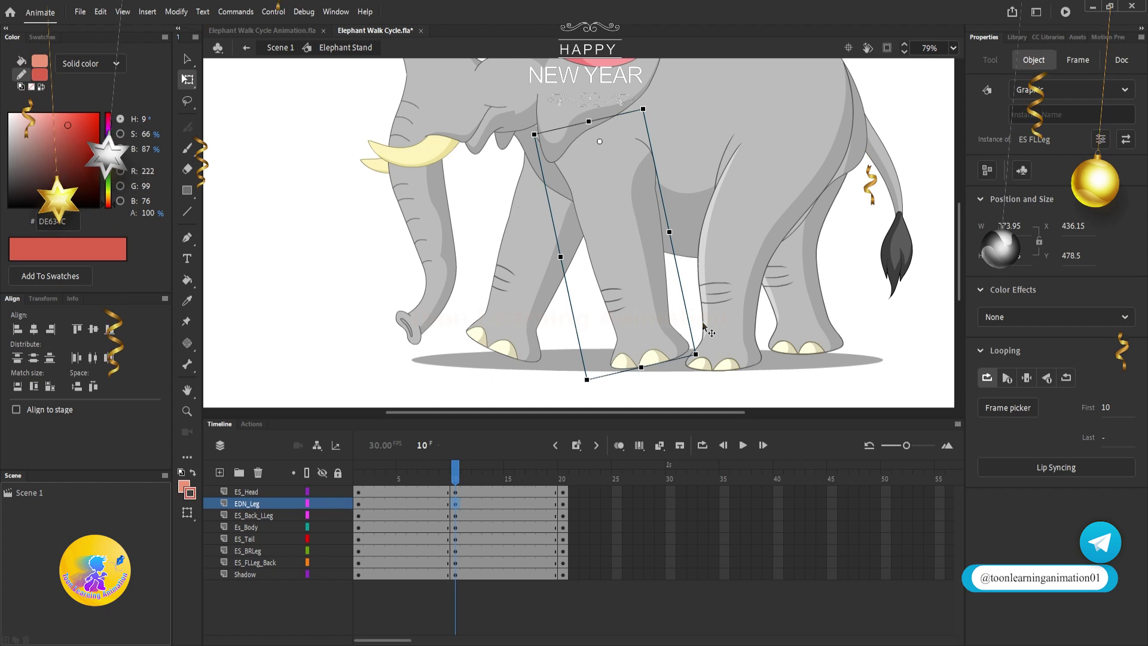
left_click_drag(454, 479, 359, 481)
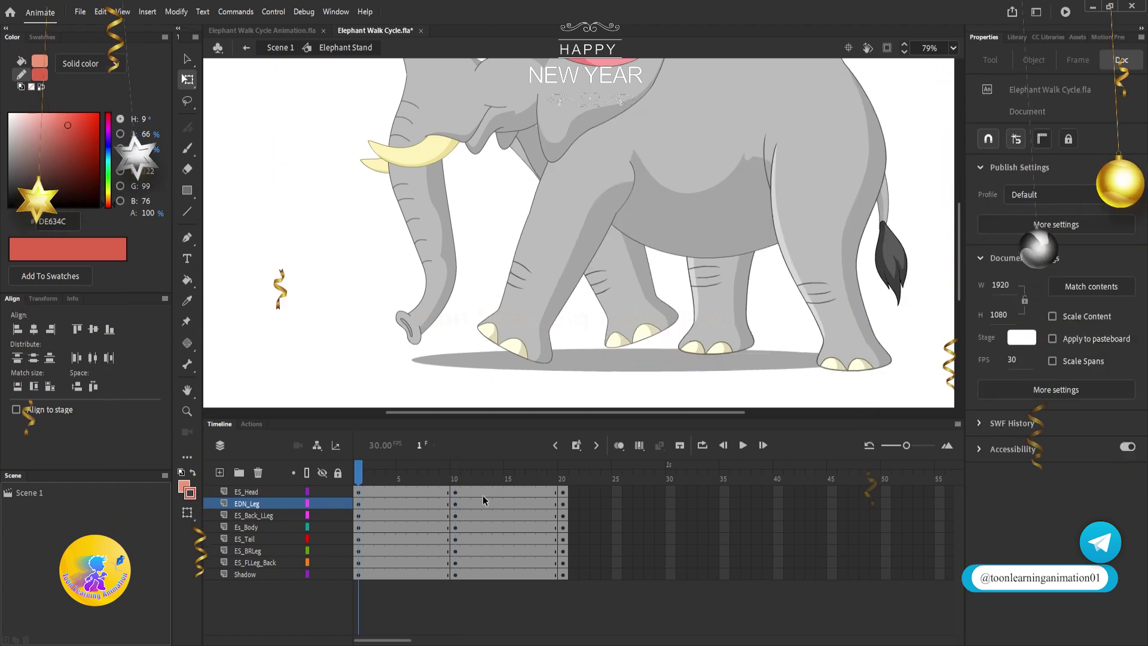
- Create classic tweens across both keyframe spans on all layers, including Shadow, and play the animation from frame 1
left_click_drag(505, 498, 394, 578)
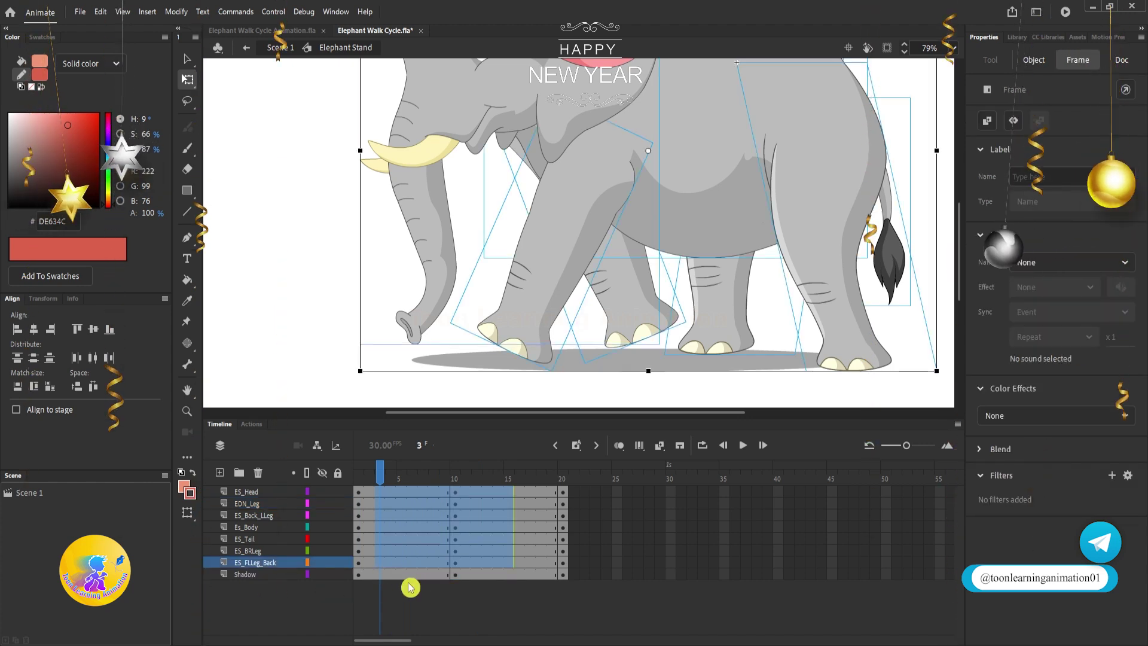
left_click(600, 366)
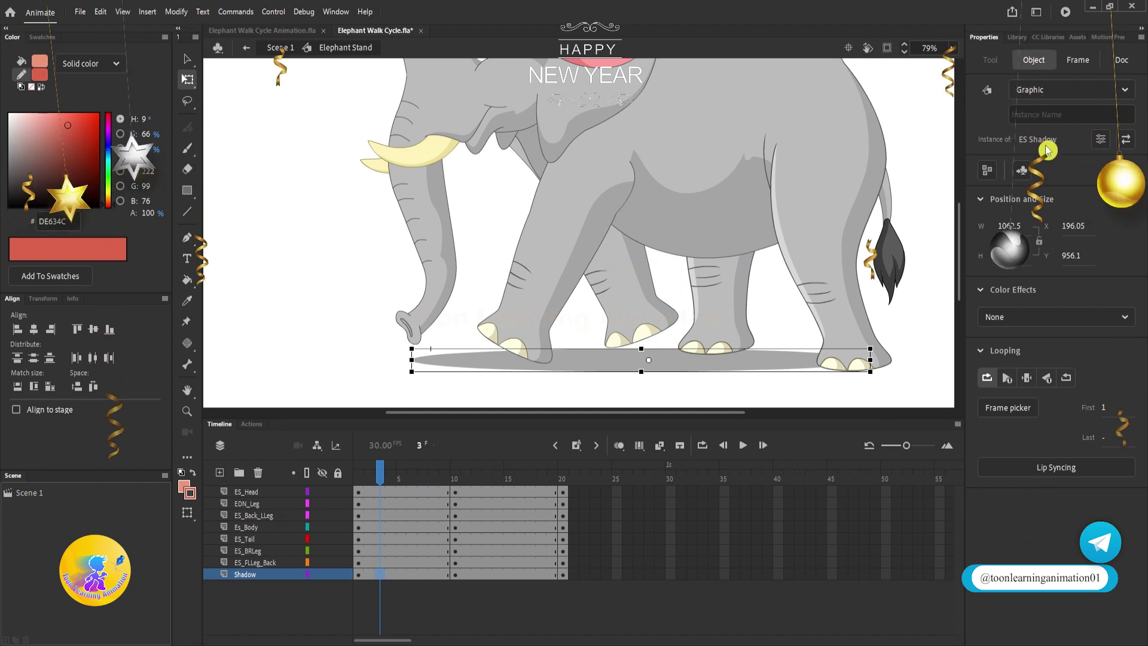
left_click_drag(478, 492, 400, 575)
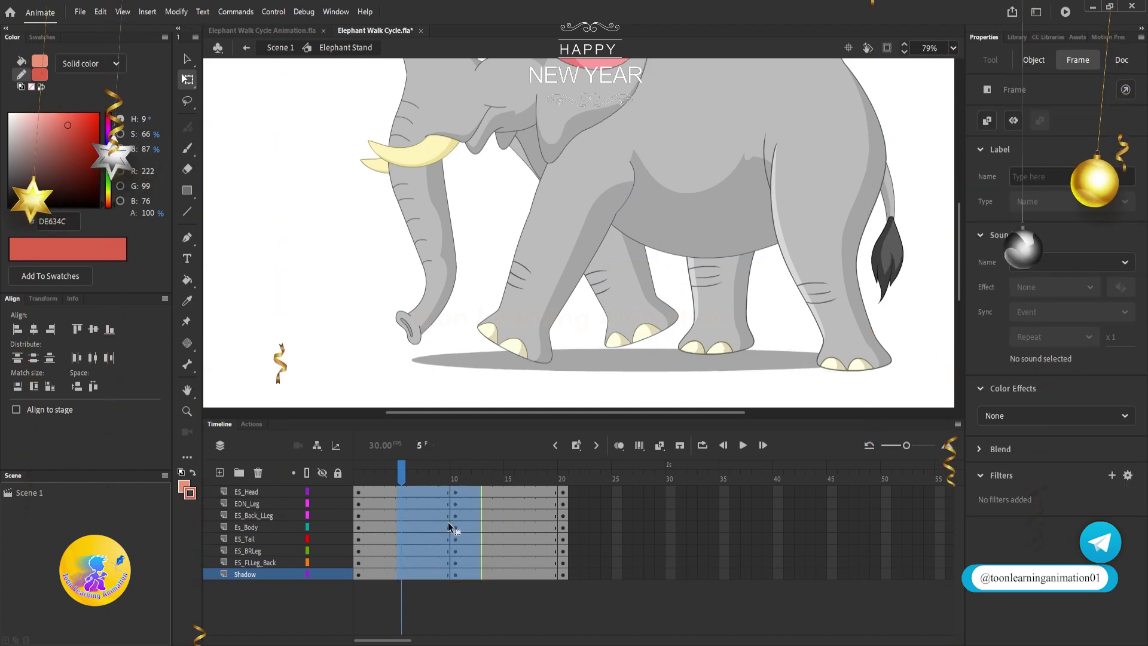
right_click(426, 529)
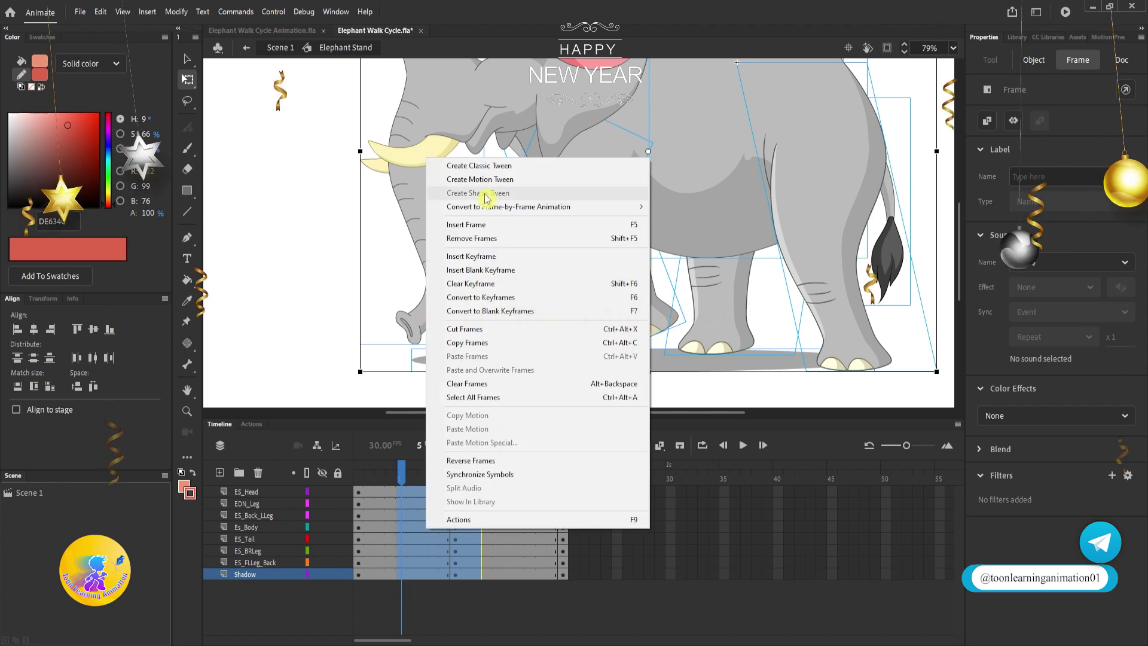
left_click(498, 174)
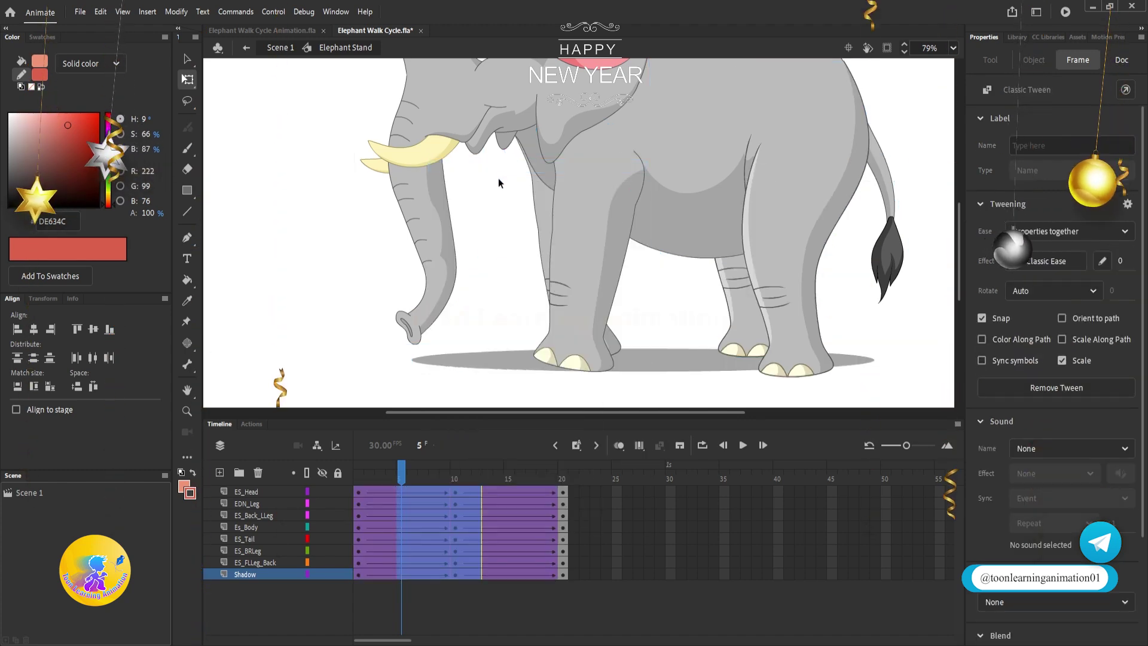
left_click_drag(414, 470, 357, 465)
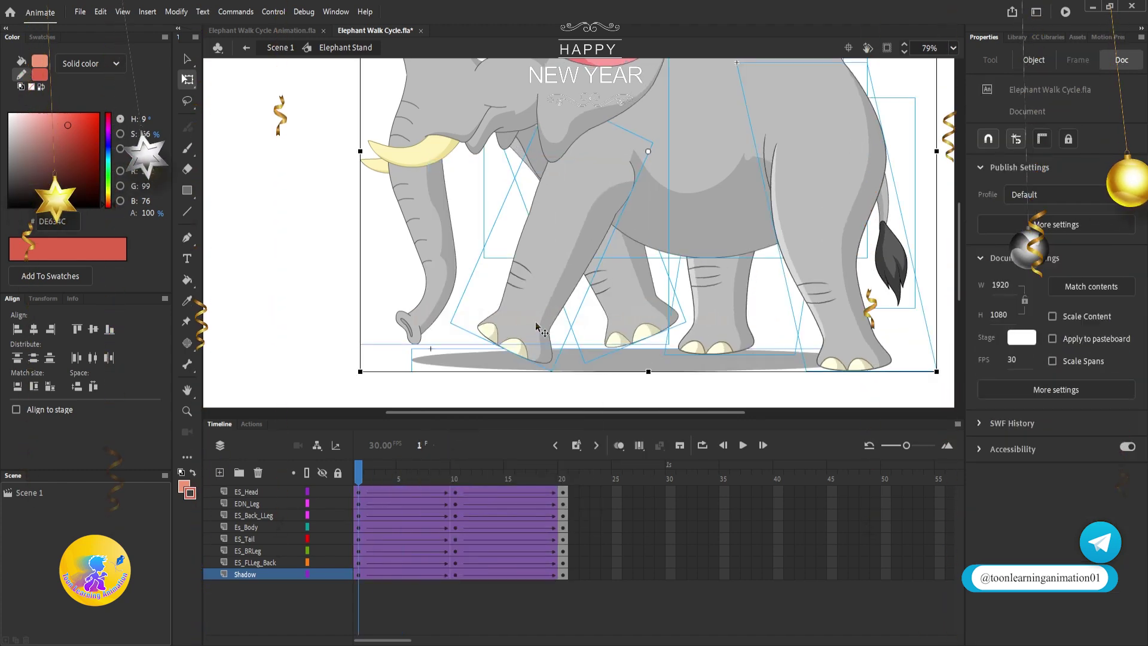
key("Return")
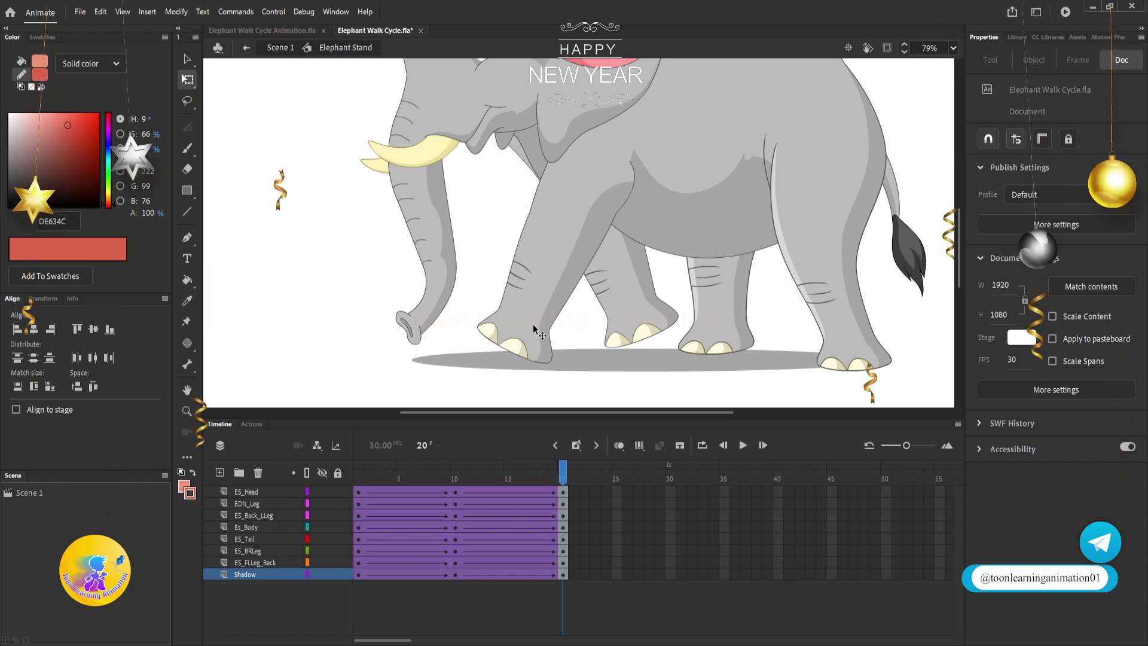
- Insert in-between keyframes on all layers at frames 5 and 15
left_click(402, 482)
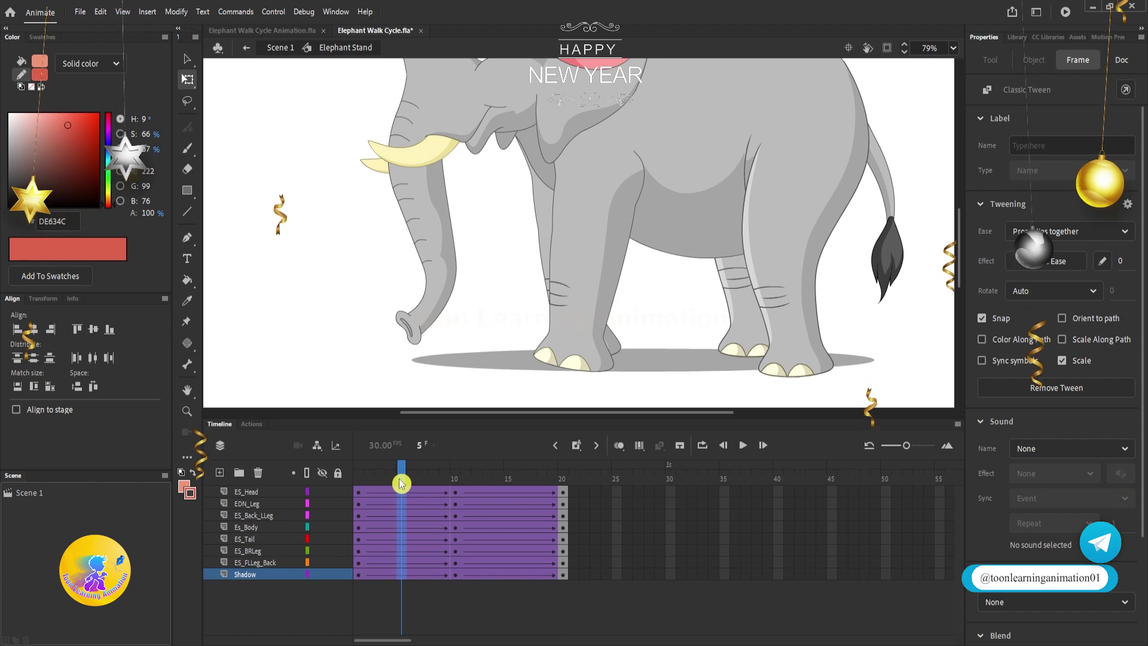
key("ctrl+a")
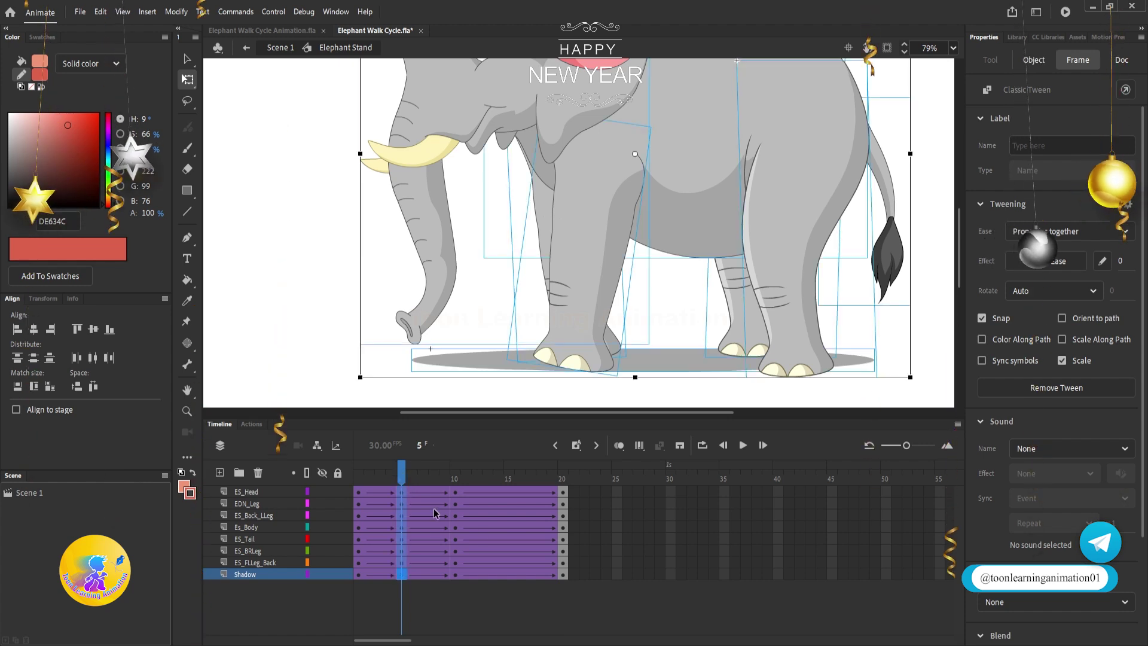
left_click(510, 479)
key("ctrl+a")
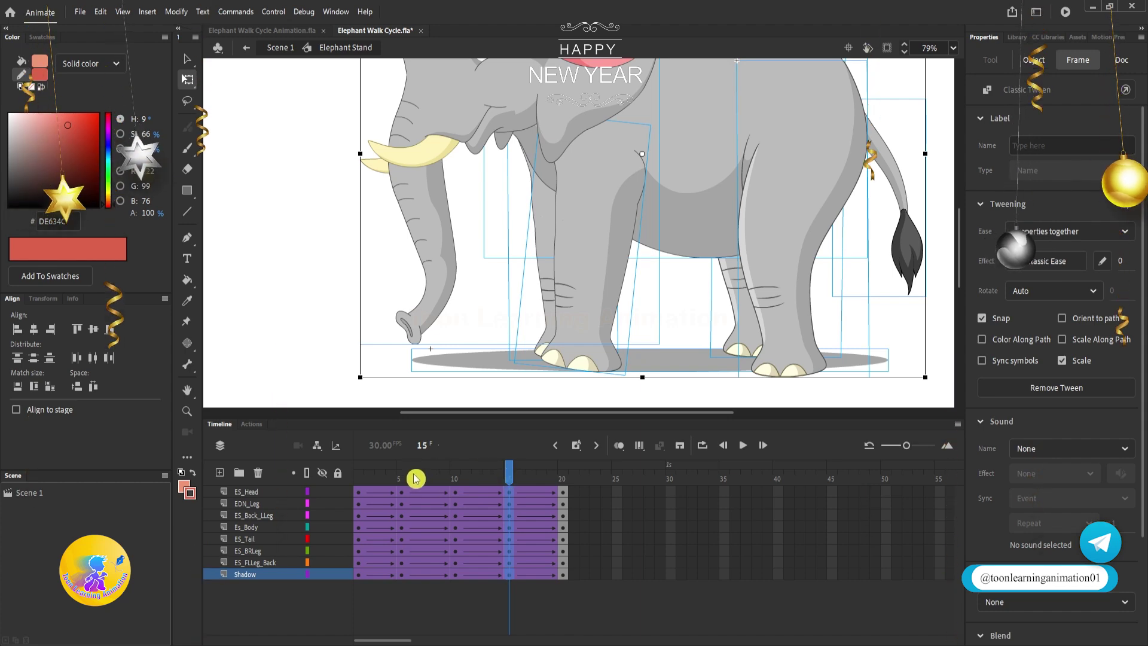
- Examine the leg poses at keyframes 1, 5, 10, 15 and 20 in turn
left_click(379, 474)
mouse_move(378, 471)
left_mouse_down()
mouse_move(485, 477)
mouse_move(359, 479)
left_mouse_up()
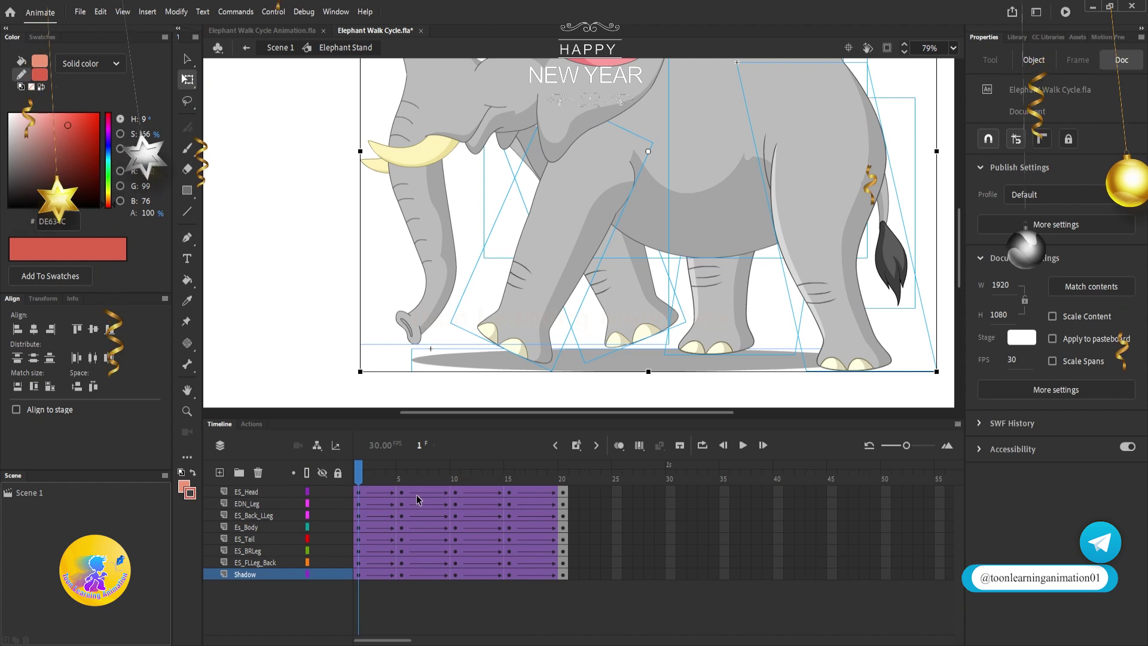
left_click(400, 479)
left_click(458, 476)
left_click(509, 477)
left_click(564, 477)
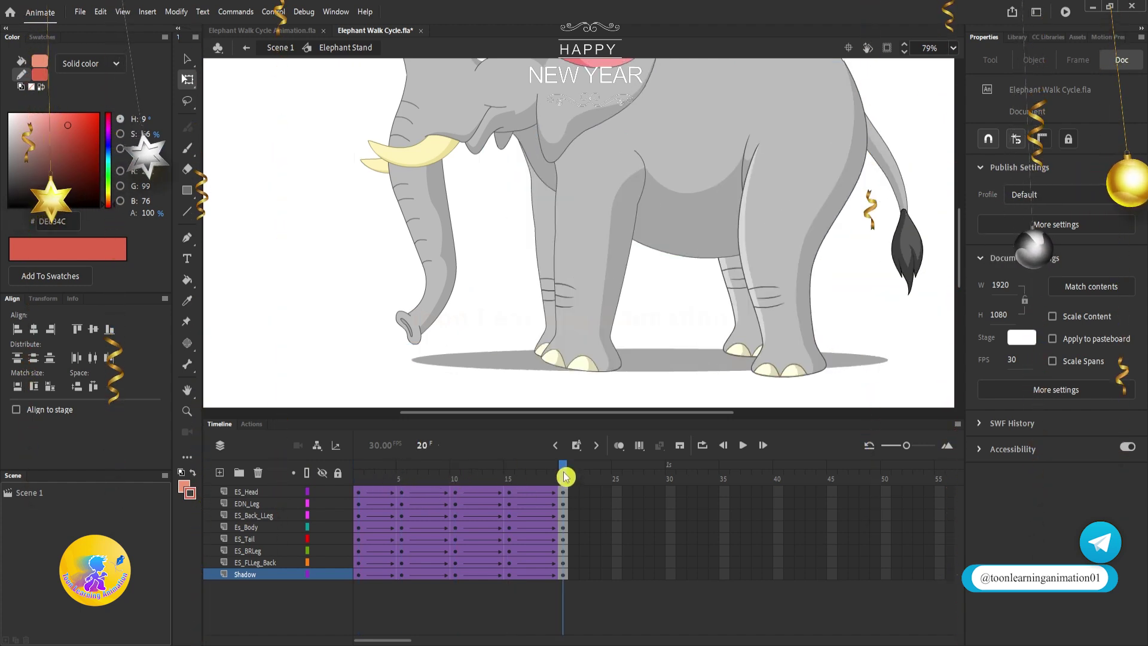
- Inside the near front leg symbol ES FLLeg, insert a keyframe at frame 20 on the lower-leg layer EDN_Leg
double_click(534, 349)
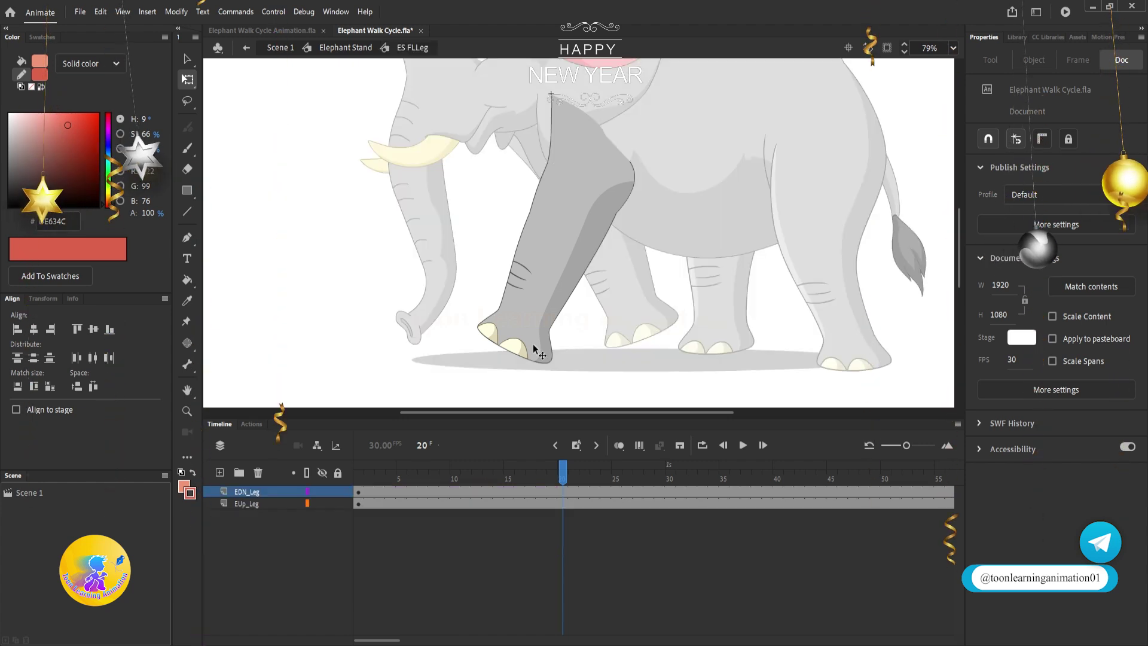
double_click(333, 328)
left_click(520, 346)
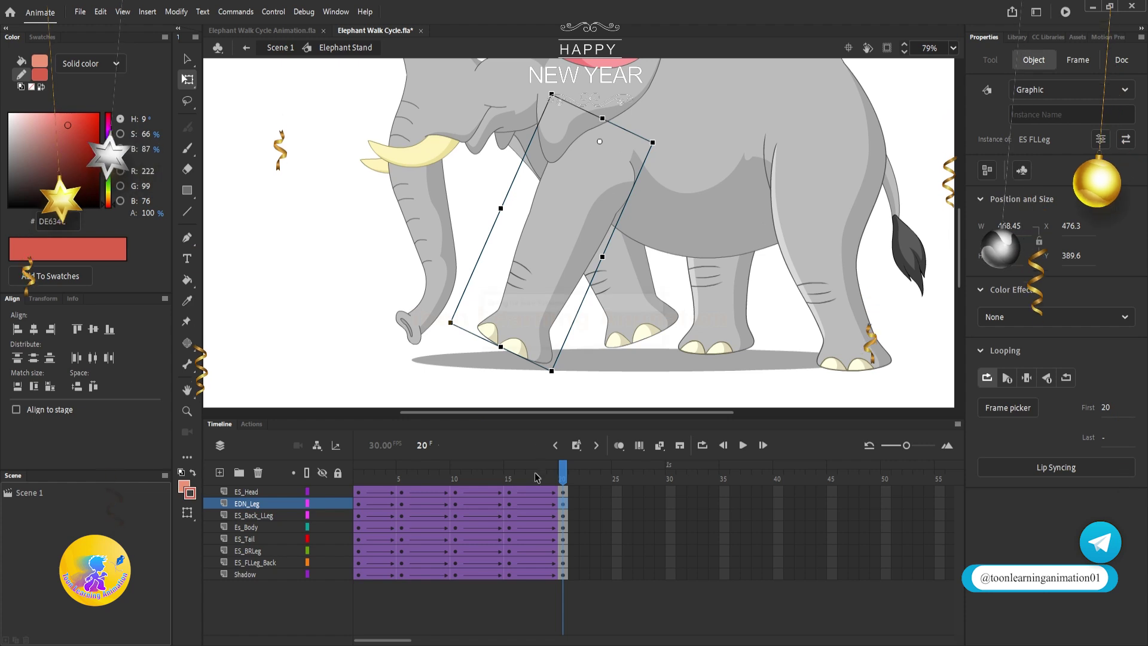
double_click(520, 345)
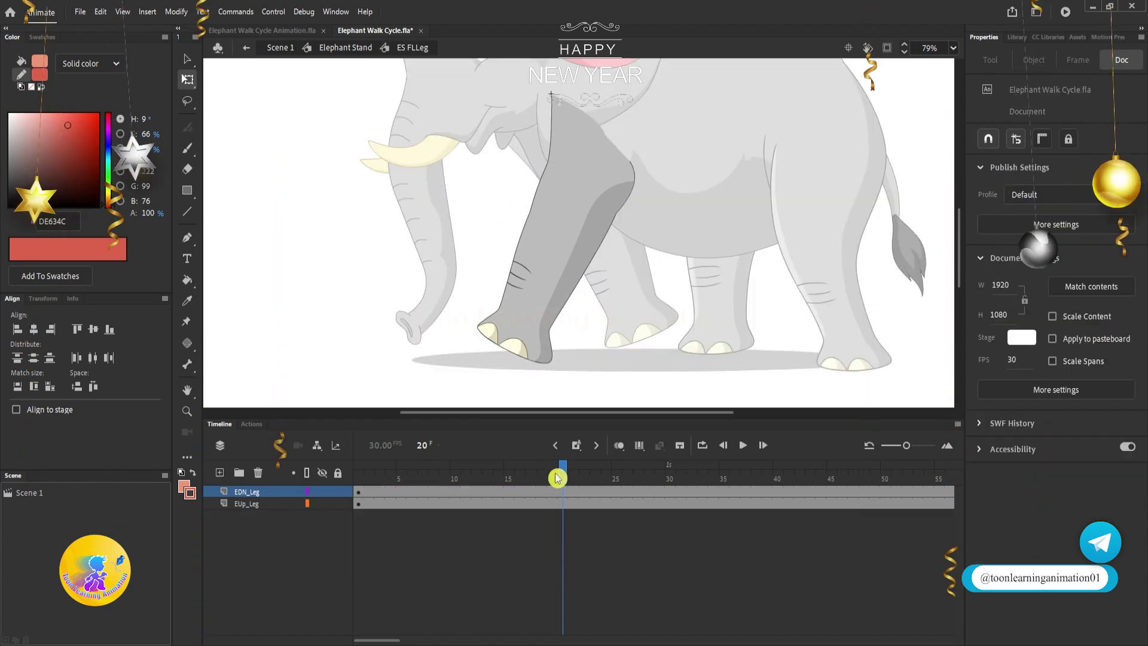
left_click(562, 491)
key("F6")
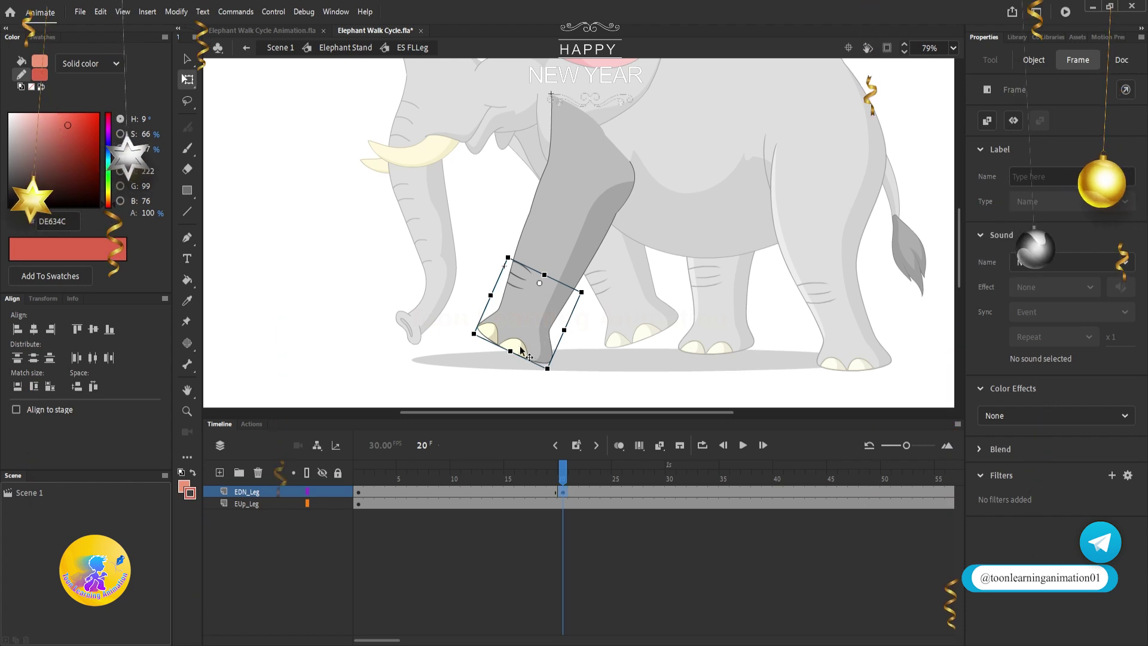
- Try rotating the lower leg and the whole near front leg at frame 20, and undo both rotations
left_click(520, 340)
left_click_drag(467, 336, 426, 298)
key("ctrl+z")
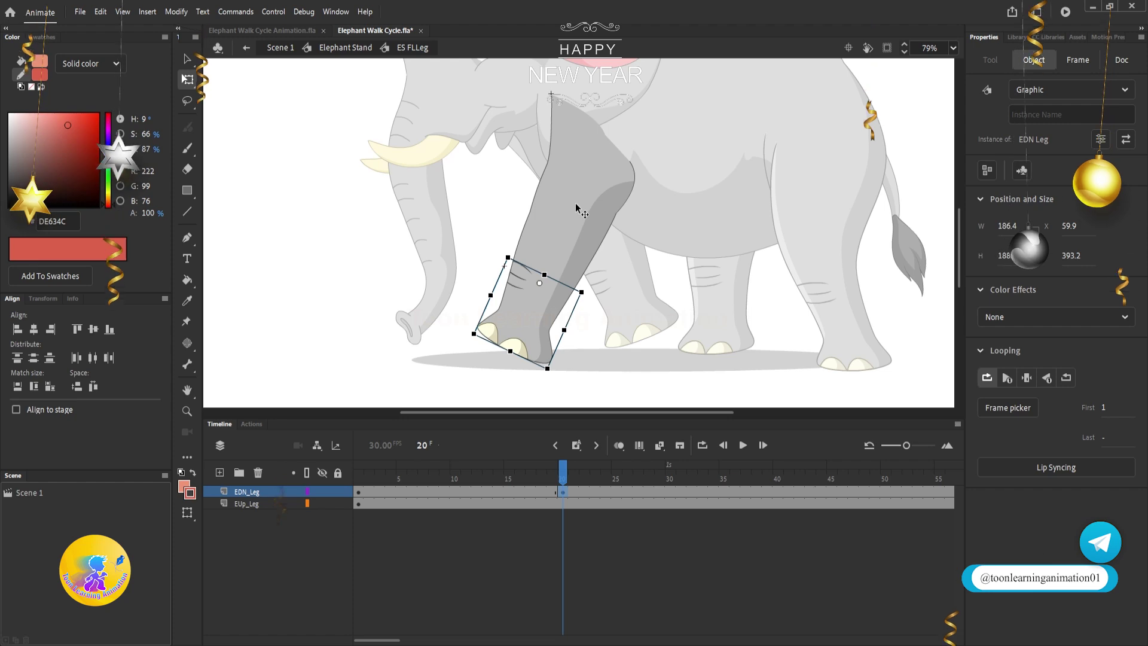
double_click(299, 264)
left_click(525, 294)
left_click_drag(451, 327, 476, 334)
key("ctrl+z")
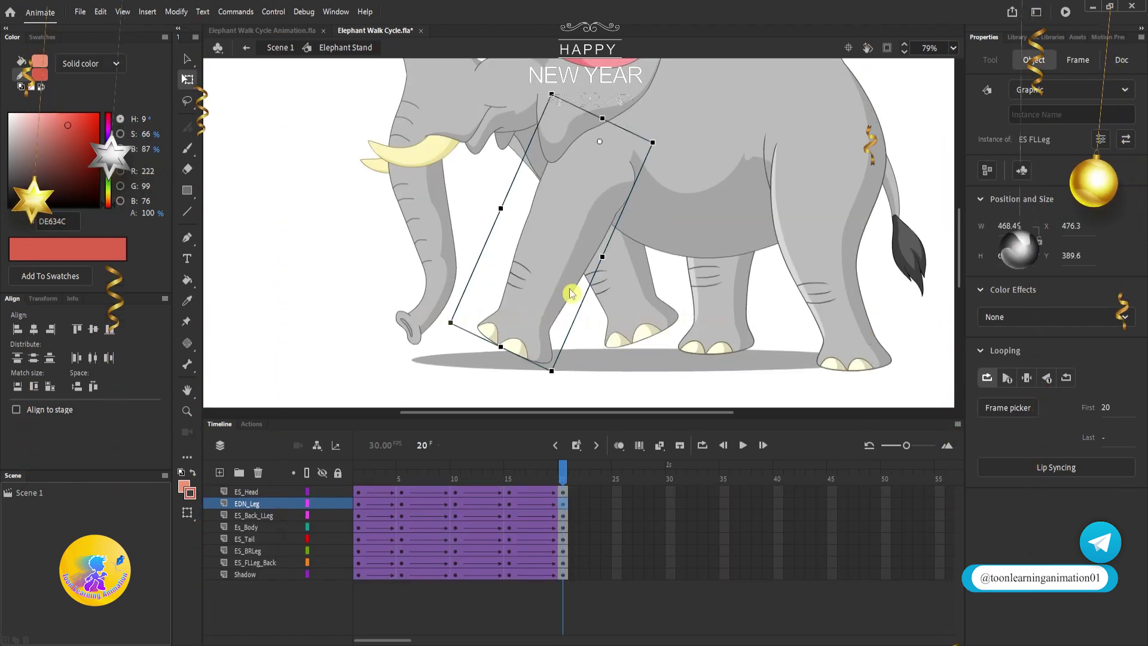
- Insert keyframes at frames 5, 10 and 15 on the EDN_Leg layer inside ES FLLeg, and return to Elephant Stand
double_click(553, 279)
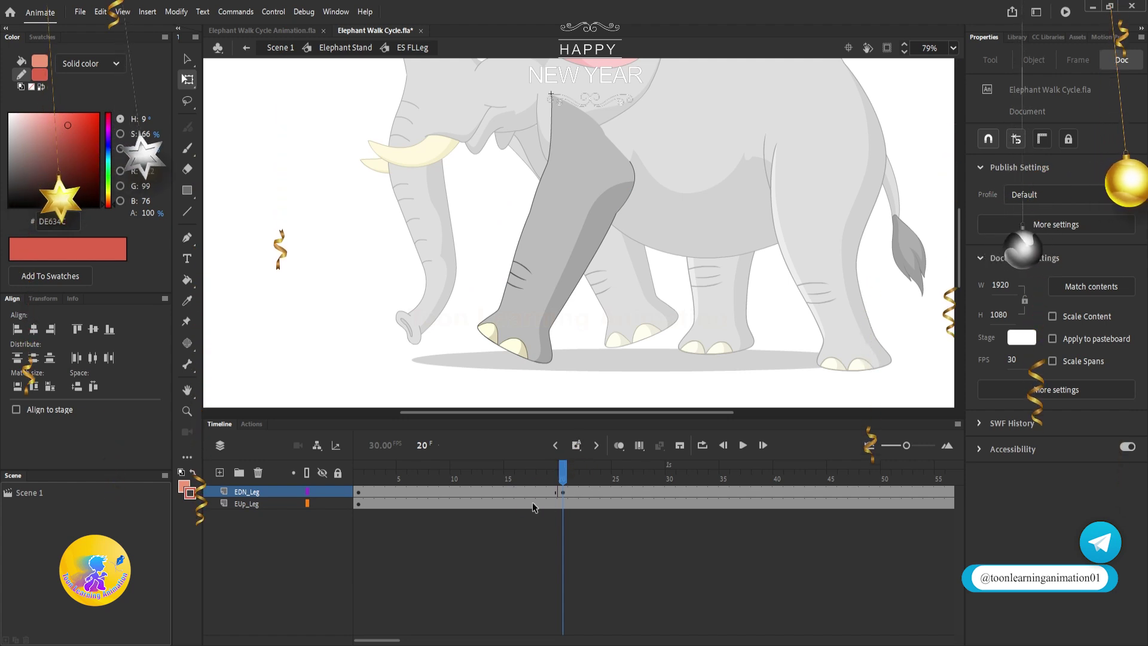
left_click(454, 492)
key("F6")
left_click(401, 492)
key("F6")
left_click(510, 492)
double_click(306, 287)
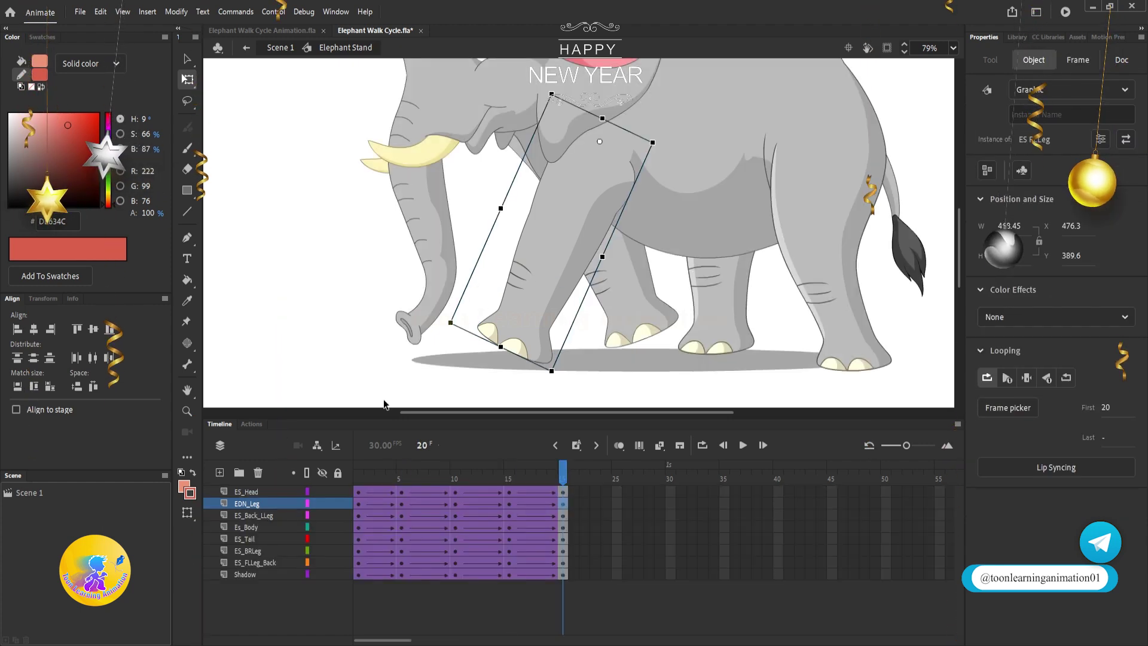
- Examine the leg poses from frame 1 through frame 5 in Elephant Stand
left_click_drag(405, 469, 359, 470)
key("ctrl+a")
left_click(275, 307)
left_click_drag(364, 276, 307, 302)
left_click_drag(561, 305, 458, 268)
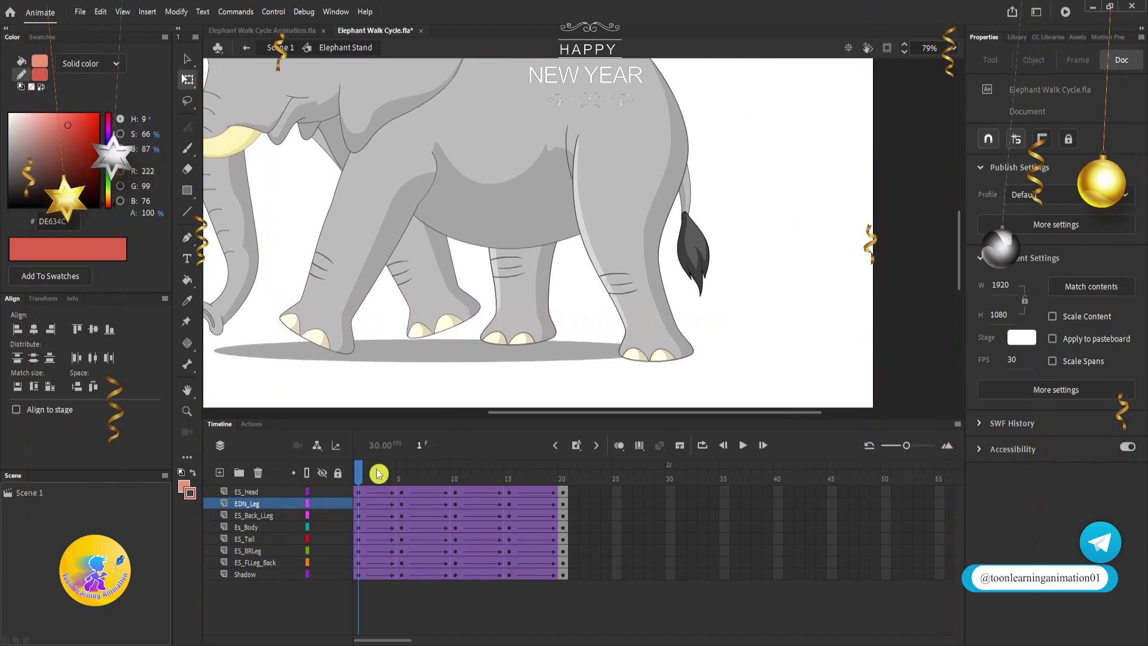
left_click_drag(366, 477, 391, 482)
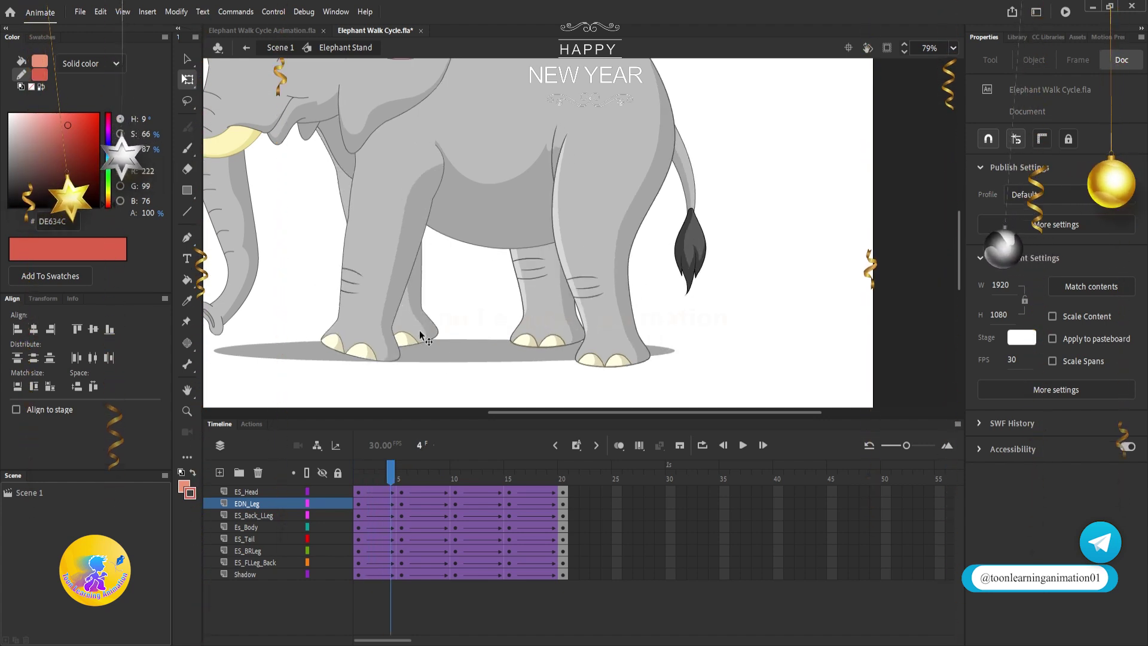
left_click_drag(395, 475, 403, 480)
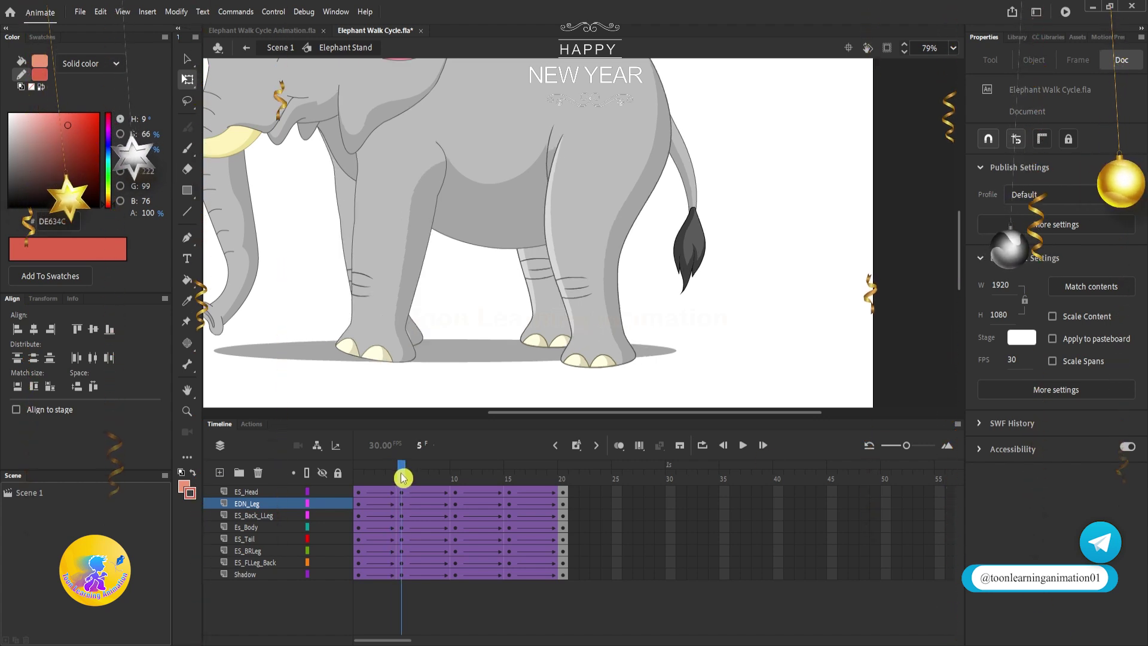
- Inside the far front leg symbol ES FLLeg Back, insert keyframes at frames 5, 10, 15 and 20 on the EDN_Leg layer
double_click(417, 330)
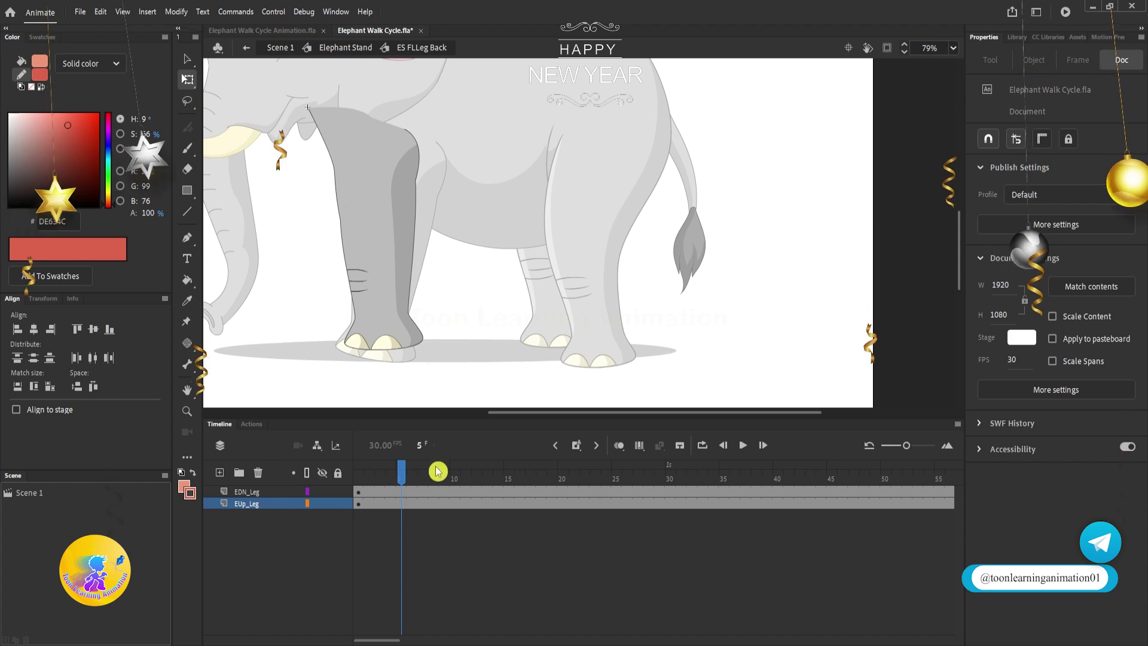
left_click(402, 492)
key("F6")
left_click(455, 492)
key("F6")
left_click(509, 492)
key("F6")
left_click(560, 492)
key("F6")
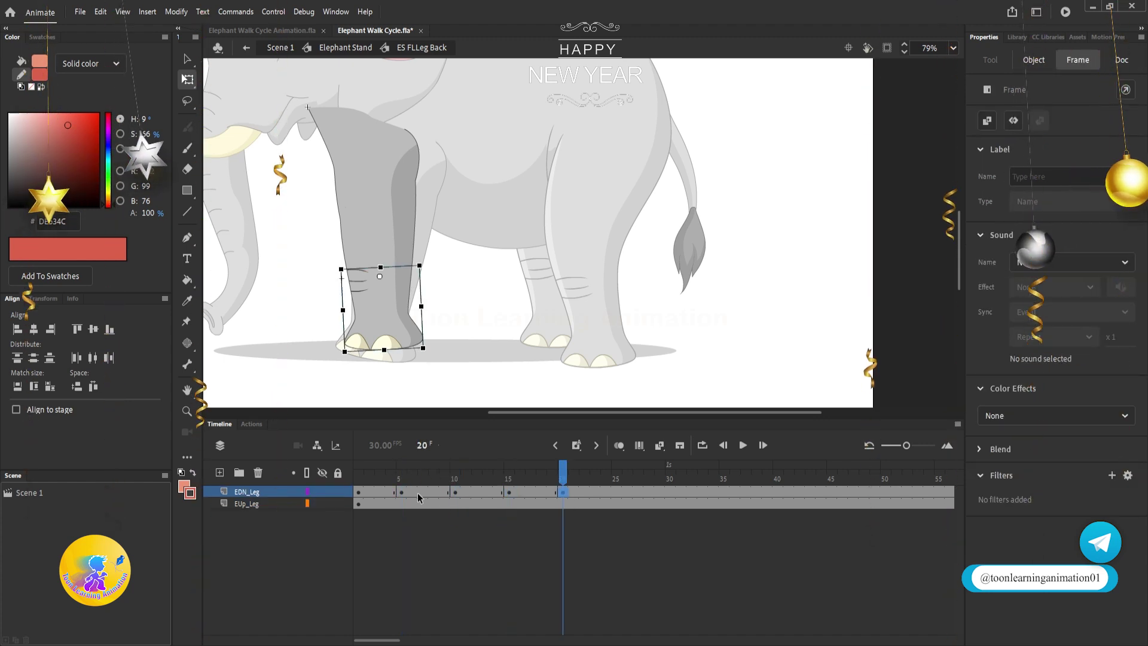
- Rotate the far front leg's lower part backward and up at frame 5 to bend the knee, and return to Elephant Stand
left_click(403, 482)
left_click(419, 343)
left_click_drag(434, 346, 459, 269)
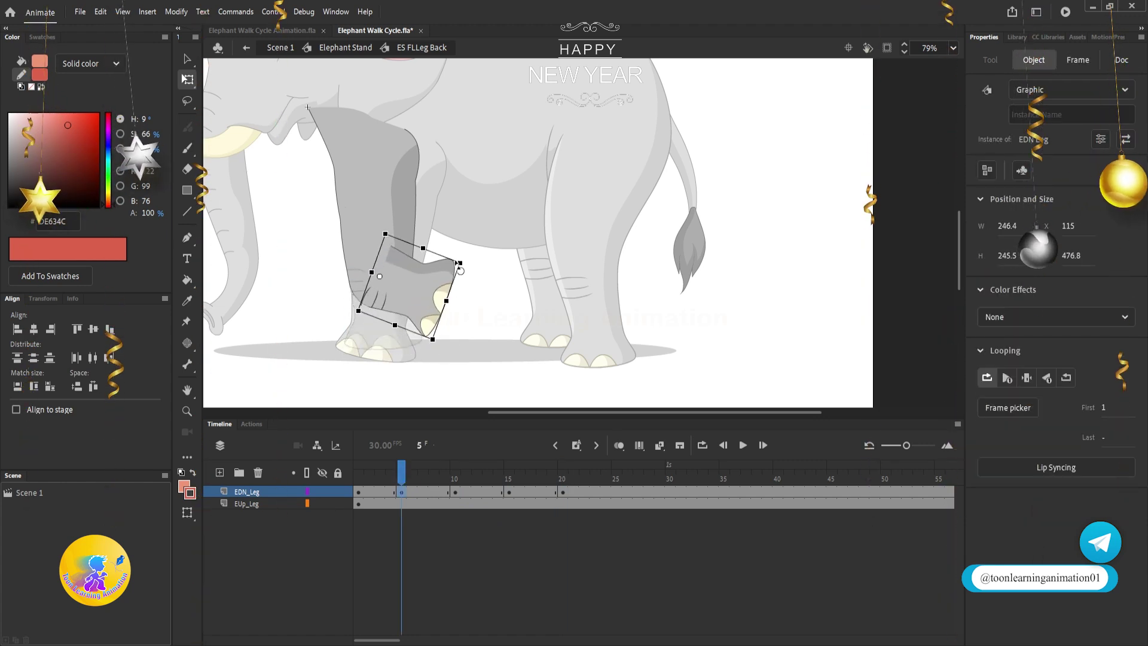
double_click(747, 300)
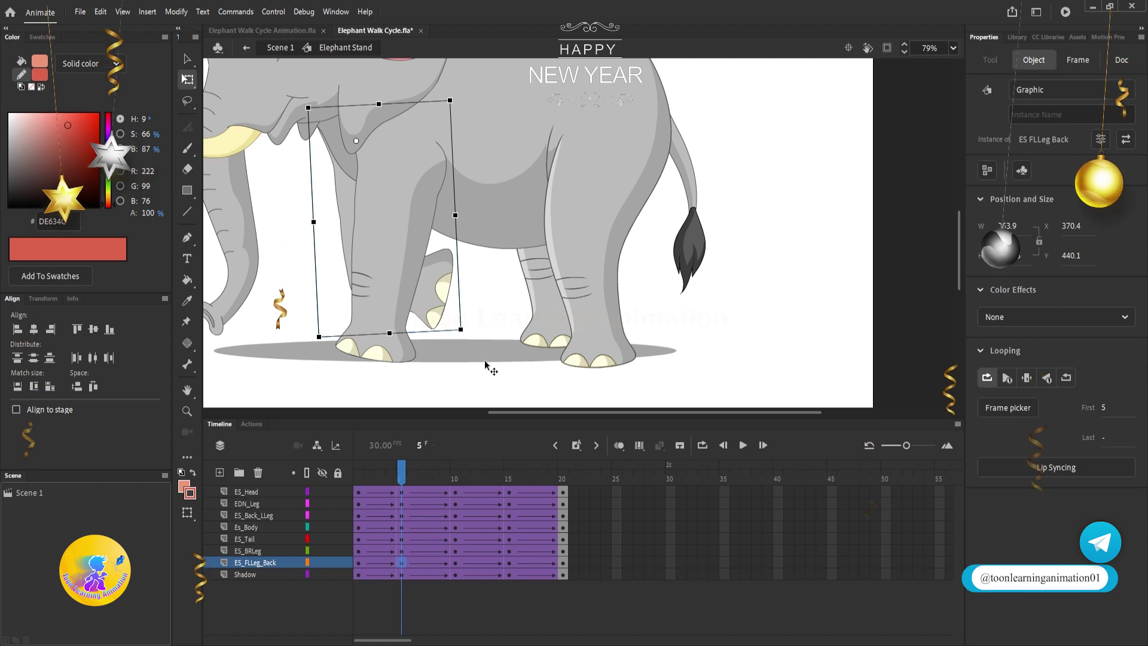
- Create classic tweens on the EDN_Leg spans before and after frame 5 in ES FLLeg Back, check the bend, and return to Elephant Stand
double_click(444, 304)
left_click(386, 494)
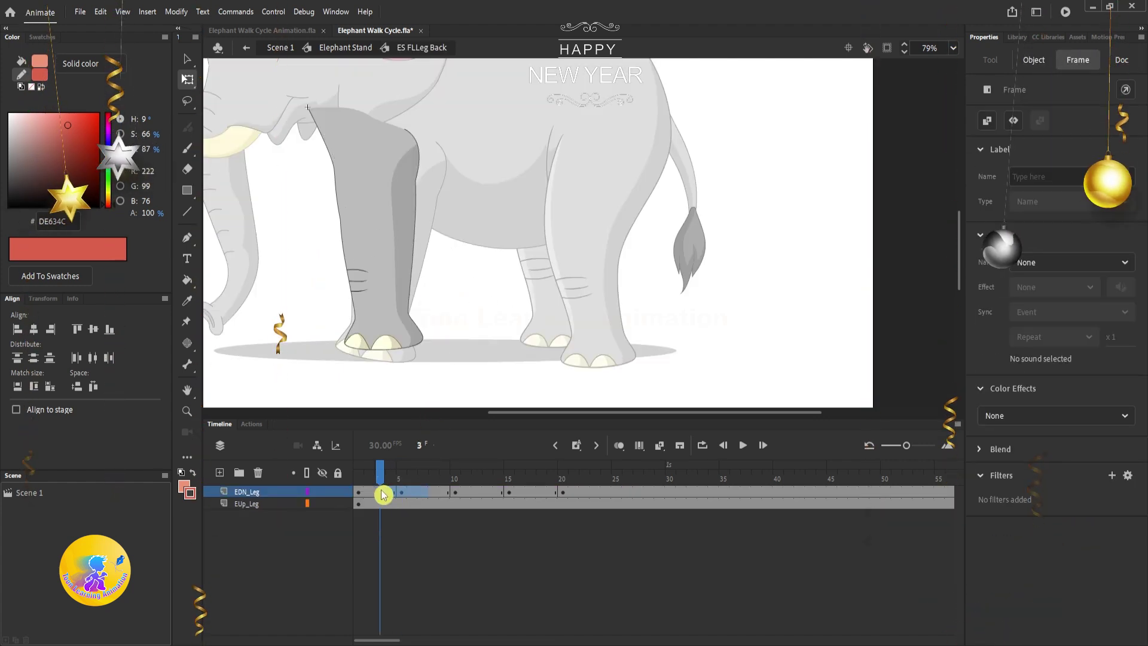
right_click(385, 495)
left_click(467, 126)
left_click(369, 477)
left_click_drag(369, 477, 406, 483)
key("shift+comma")
double_click(695, 347)
key("shift+comma")
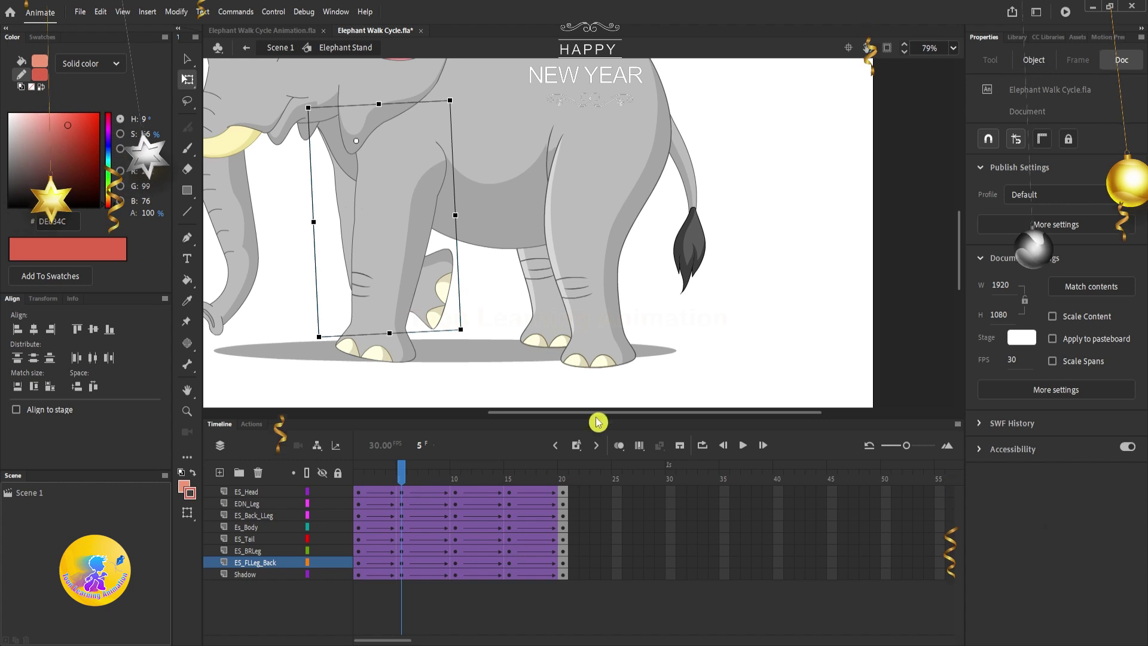
- Shorten the near back leg from its foot upward at frame 5 to lift it off the ground, and check the motion back to frame 1
double_click(600, 341)
left_click(597, 340)
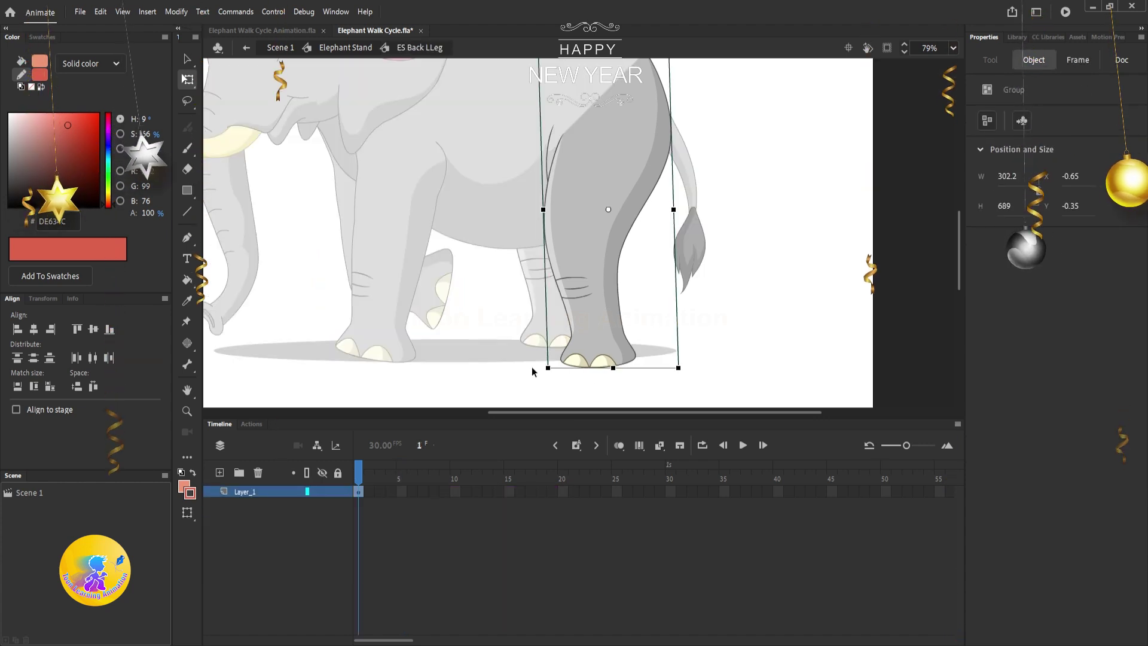
double_click(752, 339)
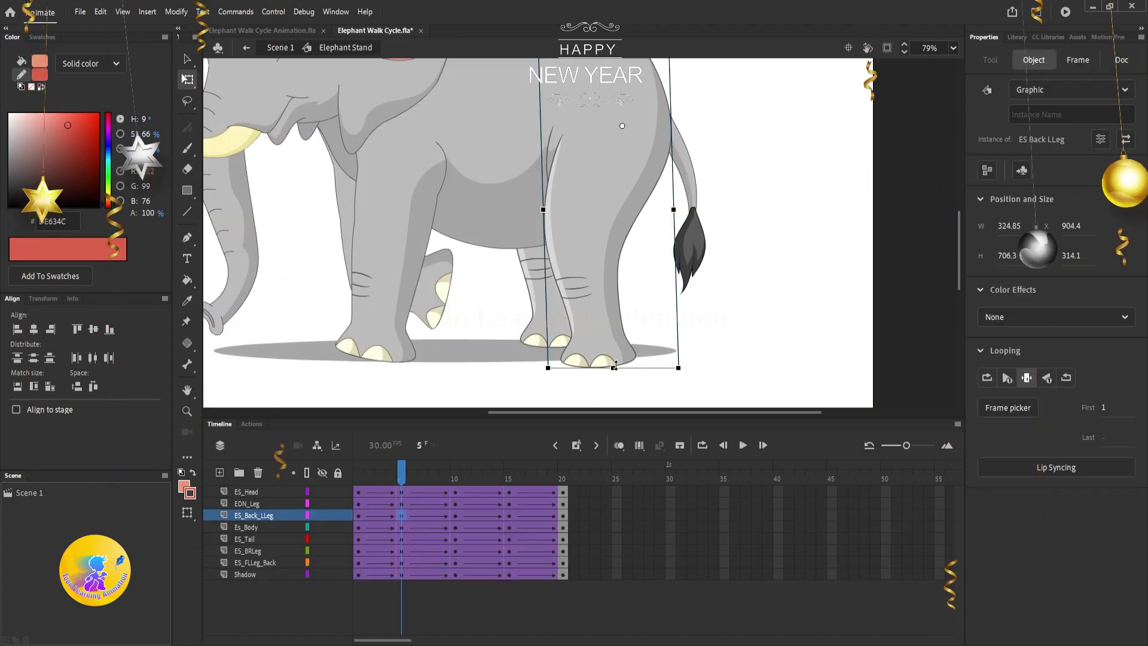
left_click_drag(613, 367, 613, 326)
mouse_move(402, 474)
left_mouse_down()
mouse_move(359, 479)
mouse_move(412, 487)
left_mouse_up()
left_click_drag(440, 490, 332, 491)
left_click(436, 393)
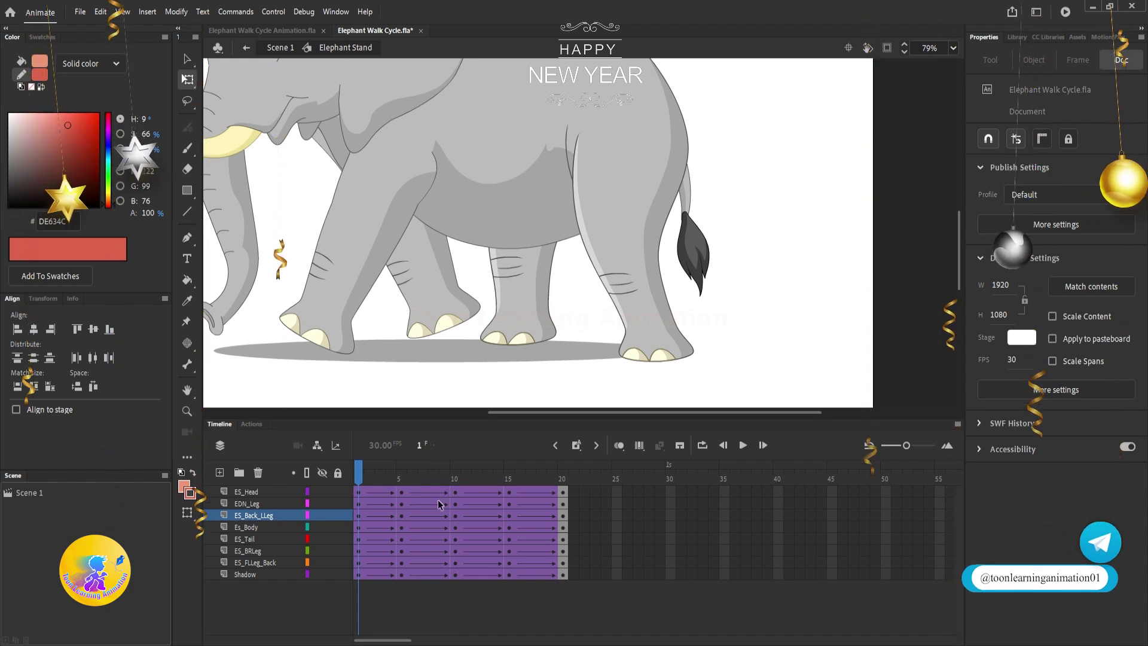
- At frame 15, rotate the near front leg's lower part backward and up inside ES FLLeg to bend the knee
left_click_drag(379, 487, 456, 475)
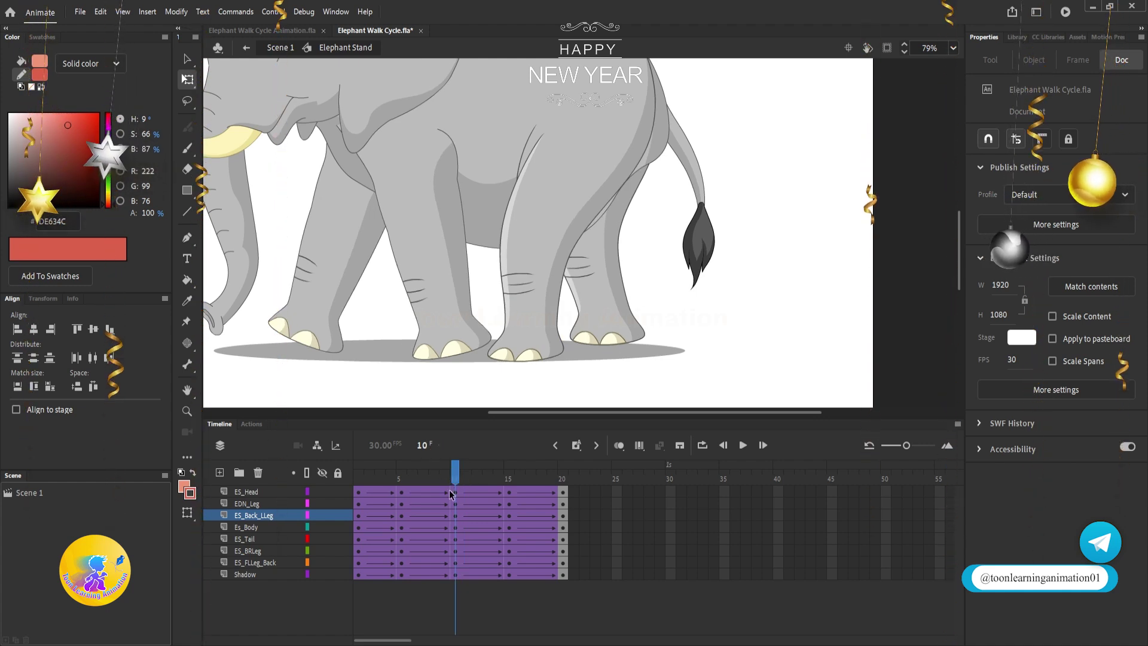
left_click(482, 481)
left_click(483, 482)
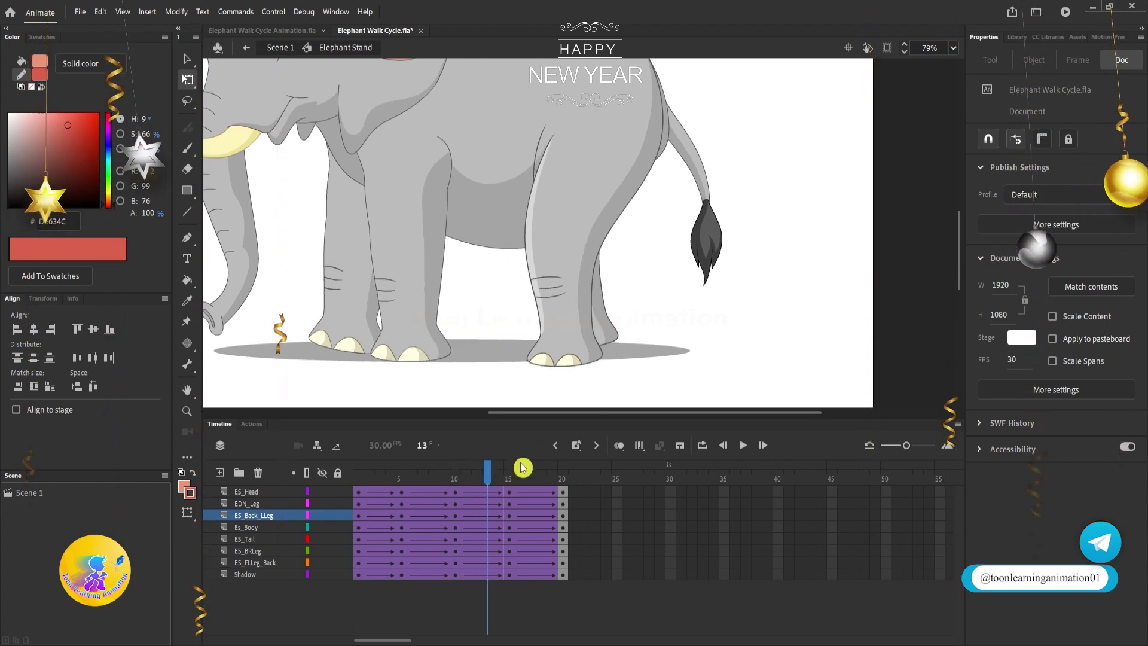
left_click(513, 480)
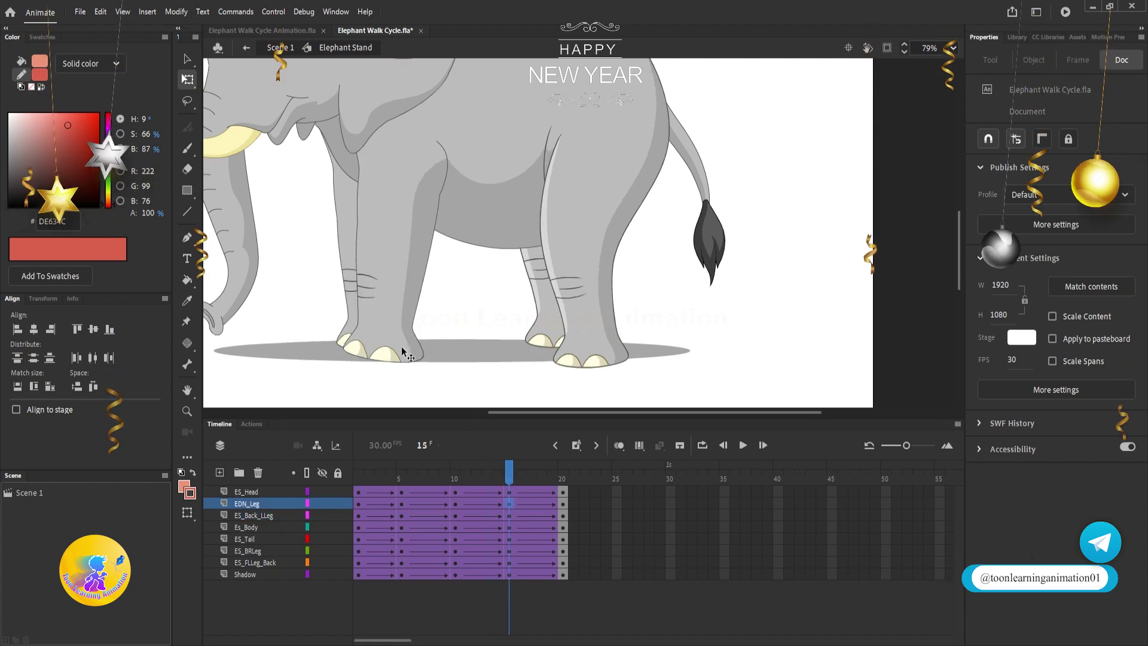
double_click(401, 347)
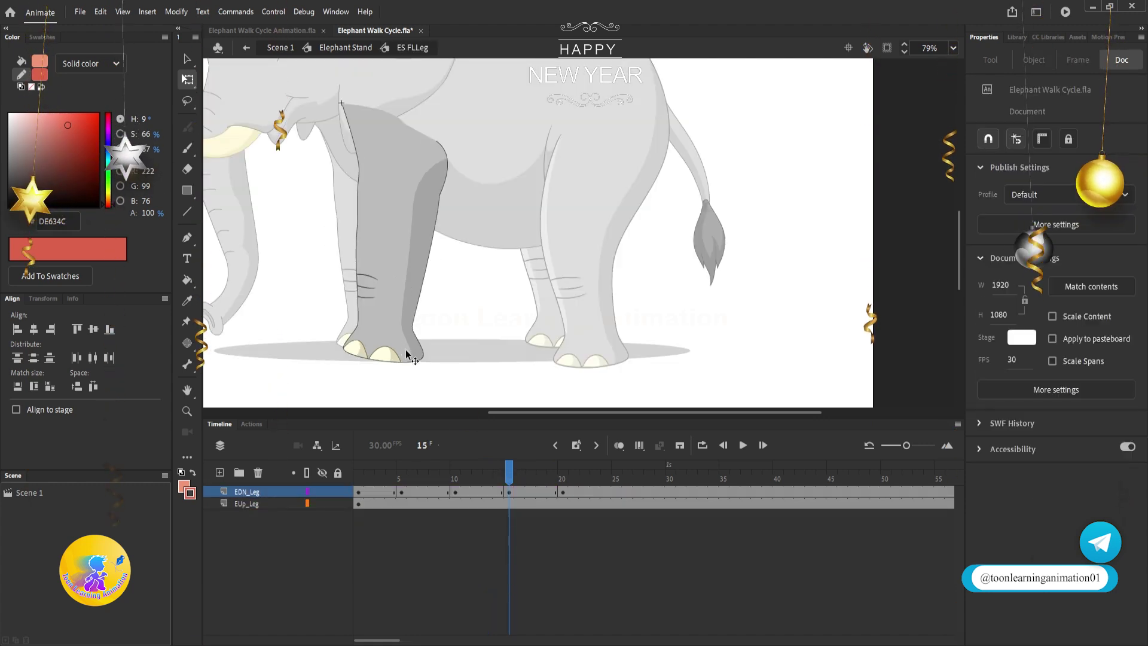
left_click(511, 494)
left_click_drag(433, 372, 475, 248)
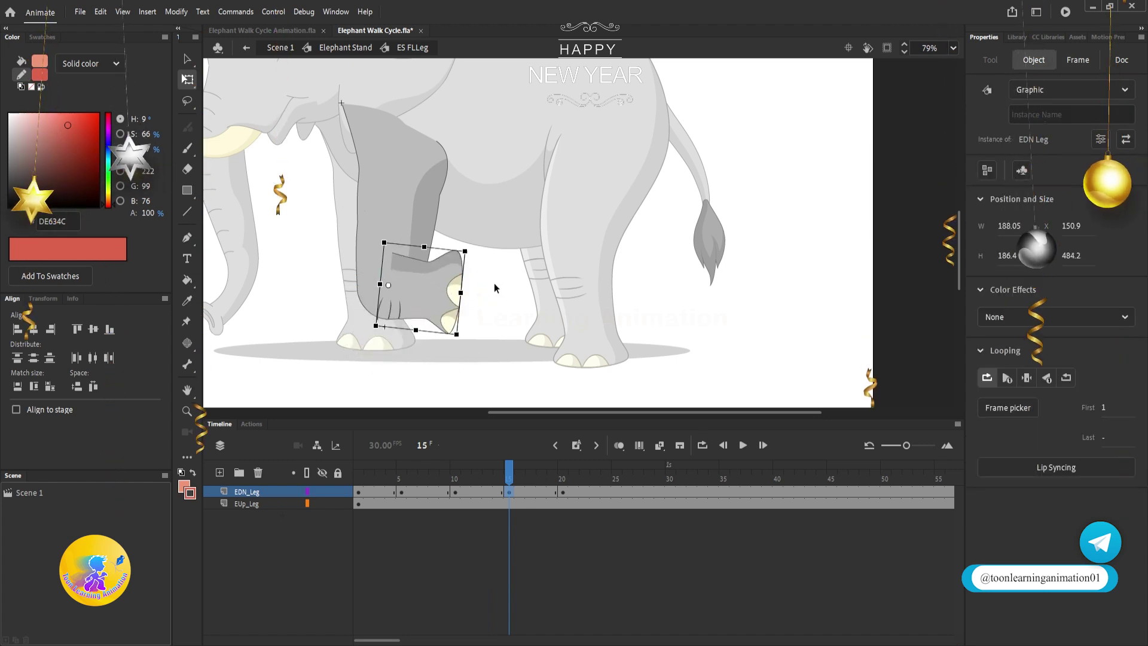
double_click(797, 287)
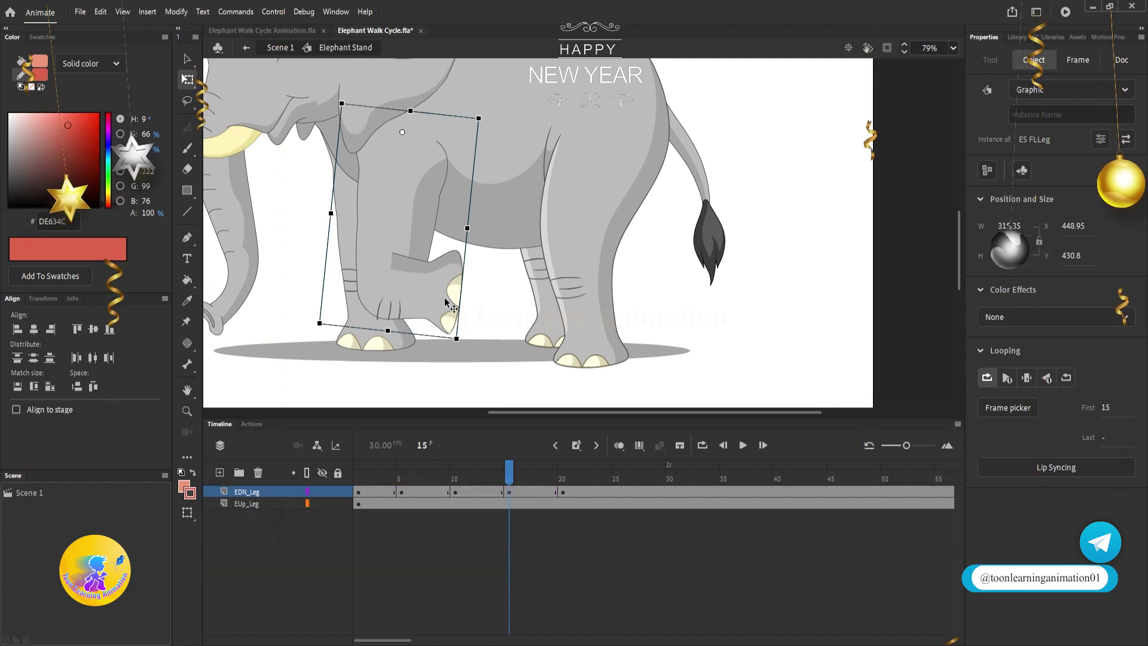
- Ease the near front leg's bend slightly at frame 15 and create classic tweens on the EDN_Leg spans around that keyframe
double_click(443, 296)
left_click(450, 275)
left_click_drag(470, 249, 473, 274)
left_click_drag(518, 492, 489, 492)
right_click(495, 493)
left_click(568, 128)
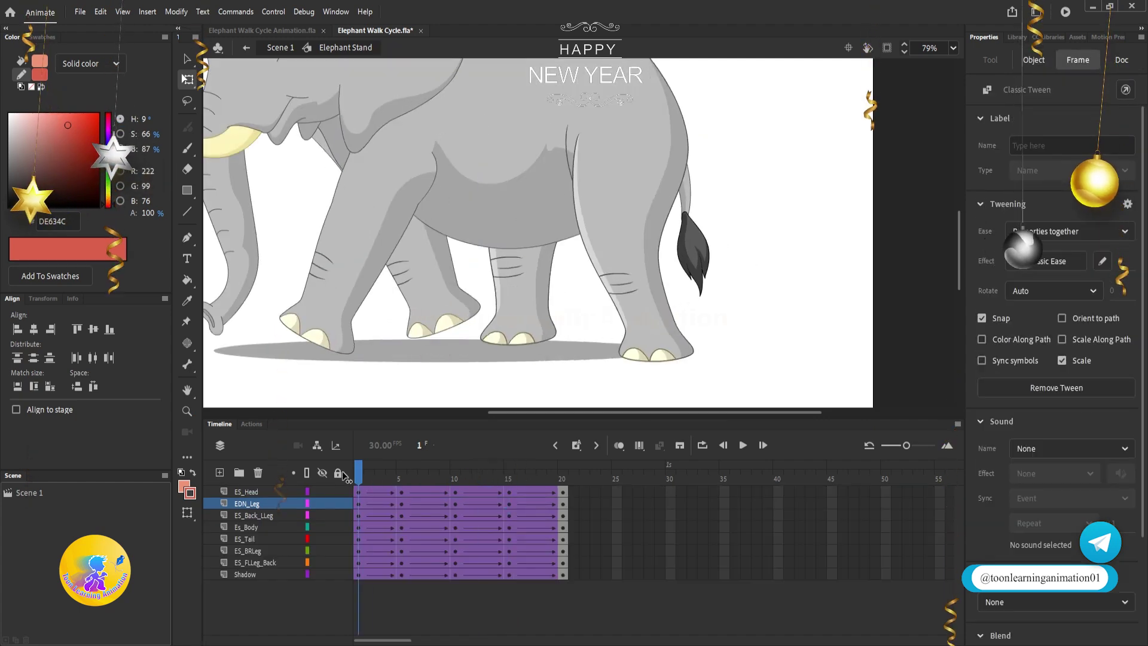
- Shorten the far back leg from its foot upward at frame 15 of Elephant Stand to lift it off the ground
left_click_drag(343, 472, 510, 492)
left_click(587, 347)
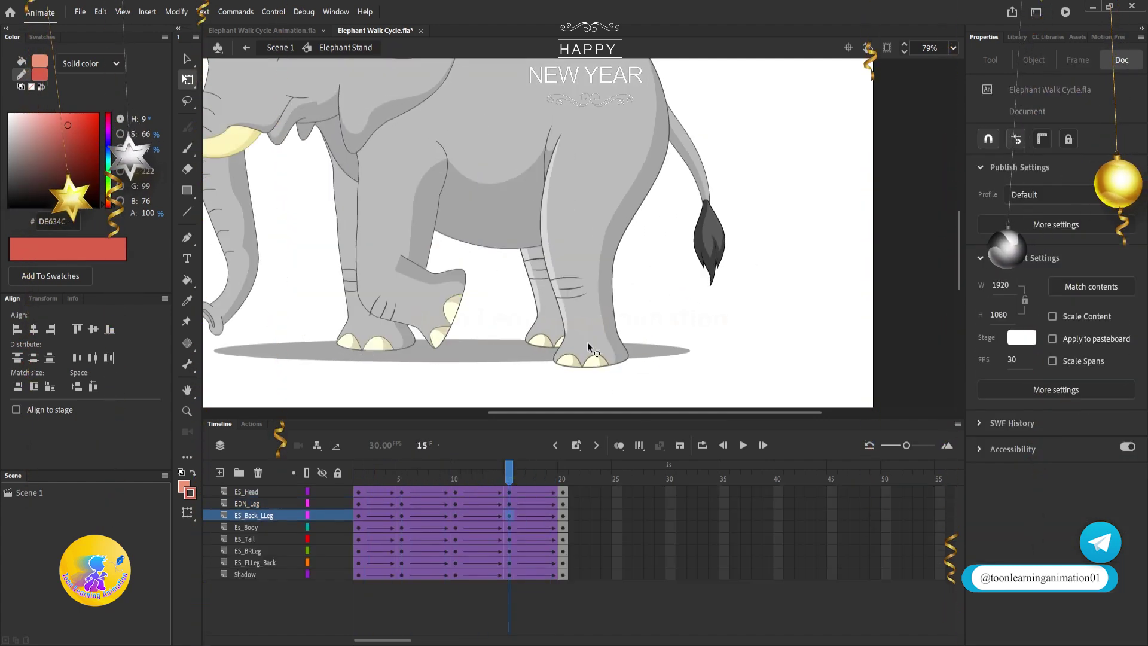
left_click(540, 335)
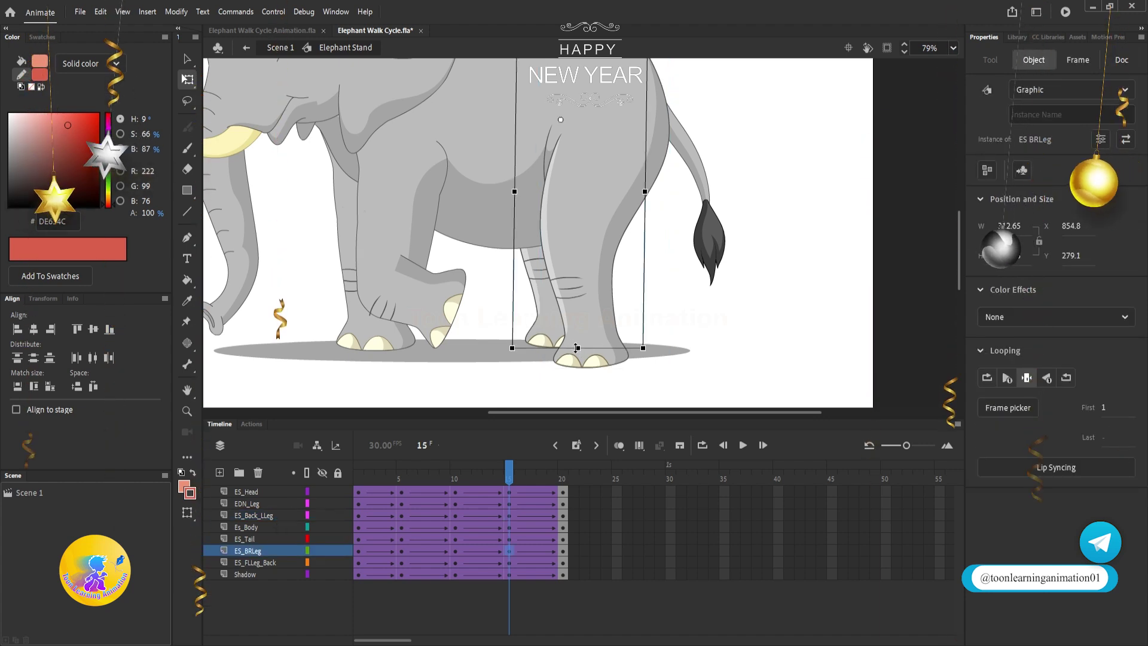
left_click_drag(577, 343, 578, 323)
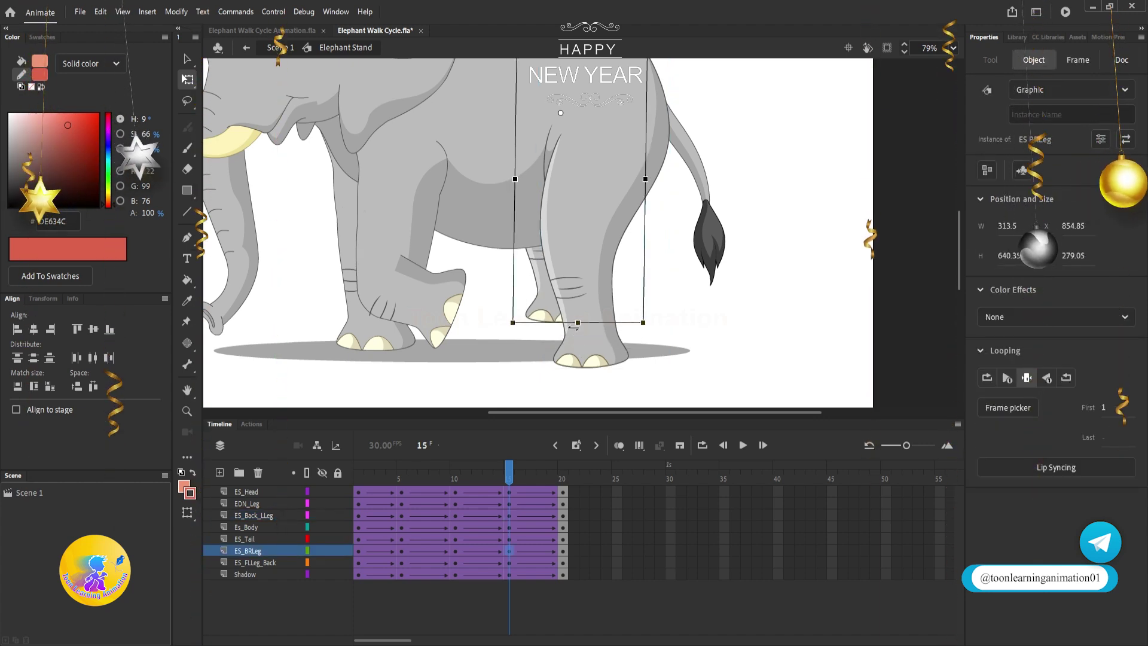
- Play the walk cycle in Elephant Stand to check the leg bends and lifts, and stop playback
left_click_drag(509, 470, 533, 503)
key("Return")
left_click(565, 396)
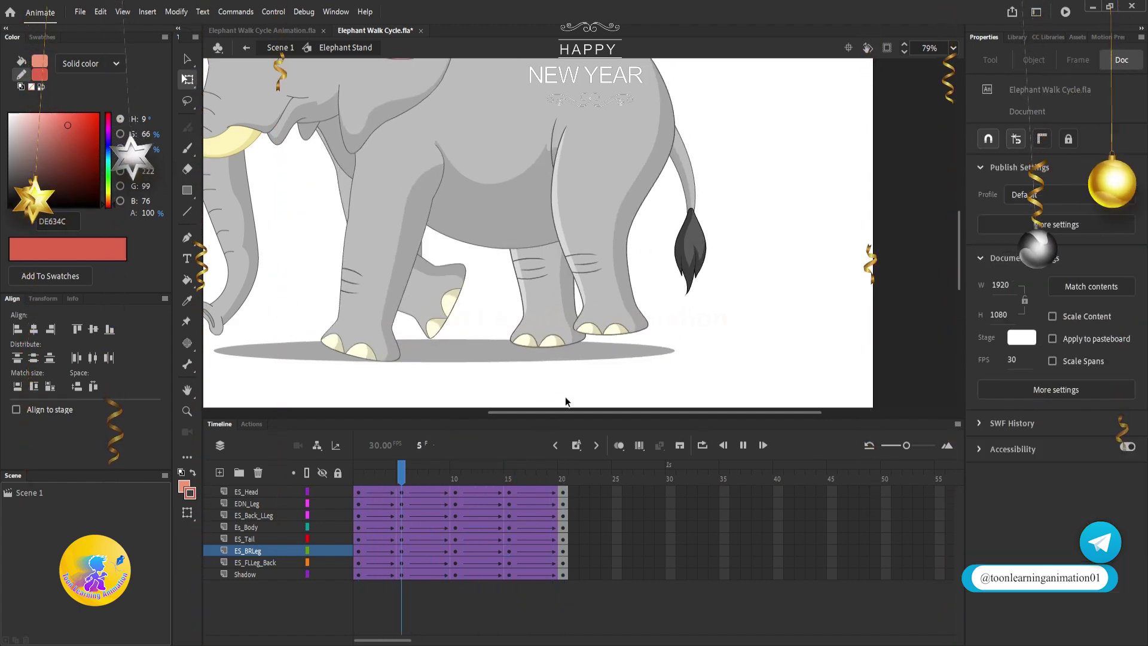
key("Return")
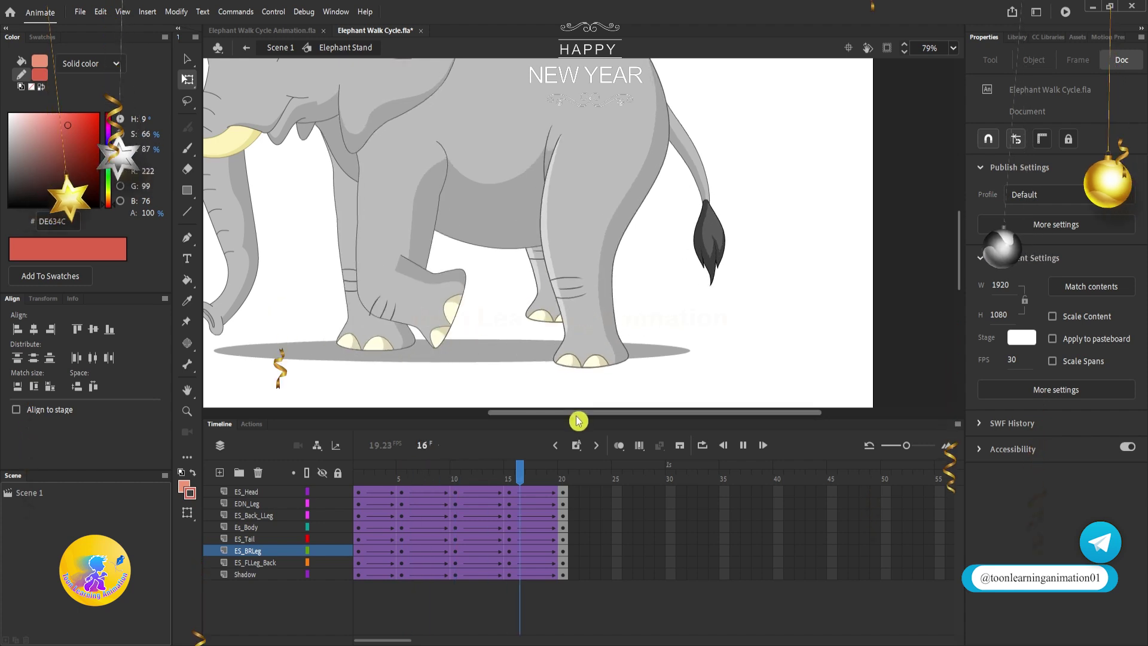
- Compare the passing poses at frames 5 and 15, and return to frame 5 with the whole elephant in view
left_click(404, 480)
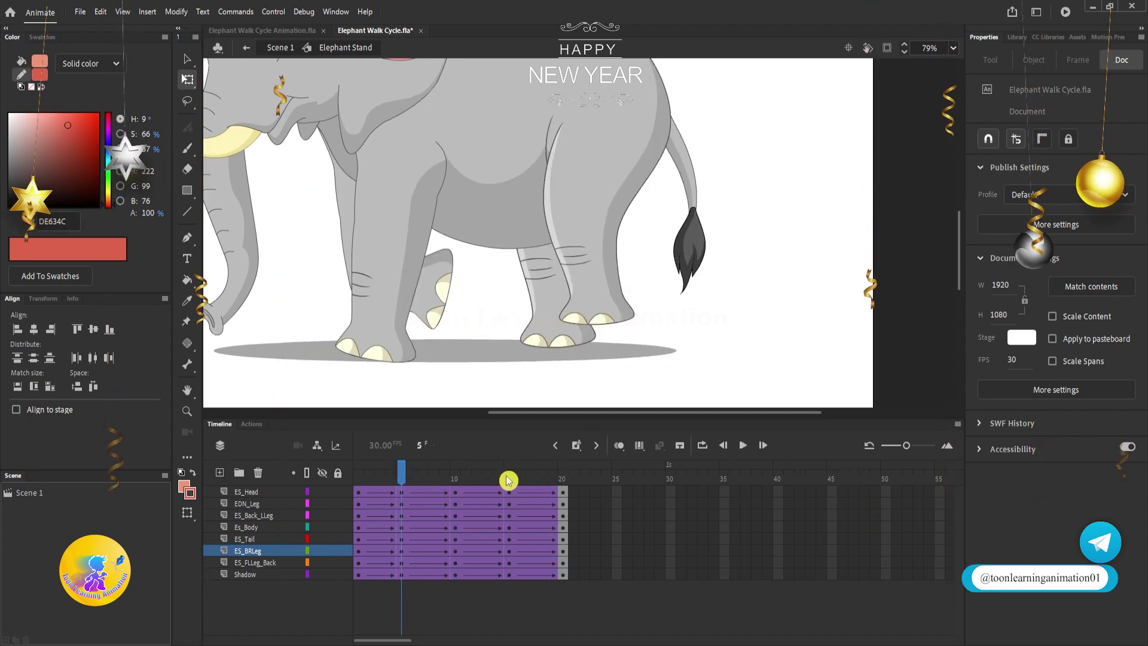
left_click(508, 479)
left_click(401, 480)
left_click_drag(455, 254, 601, 330)
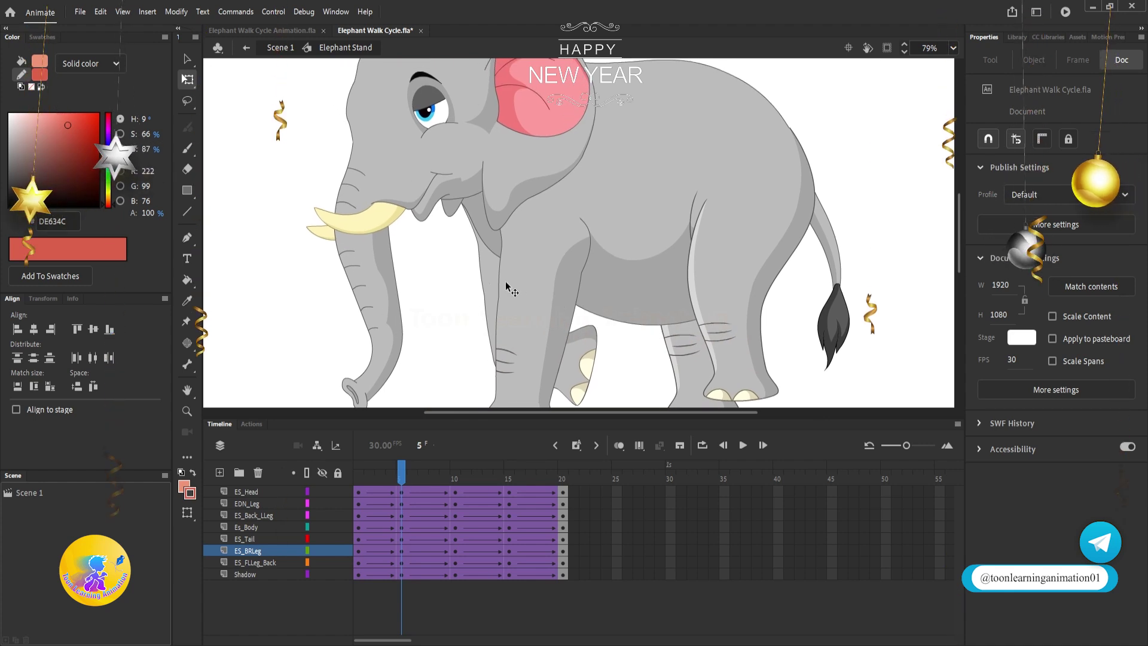
scroll(312, 264, "down", 3)
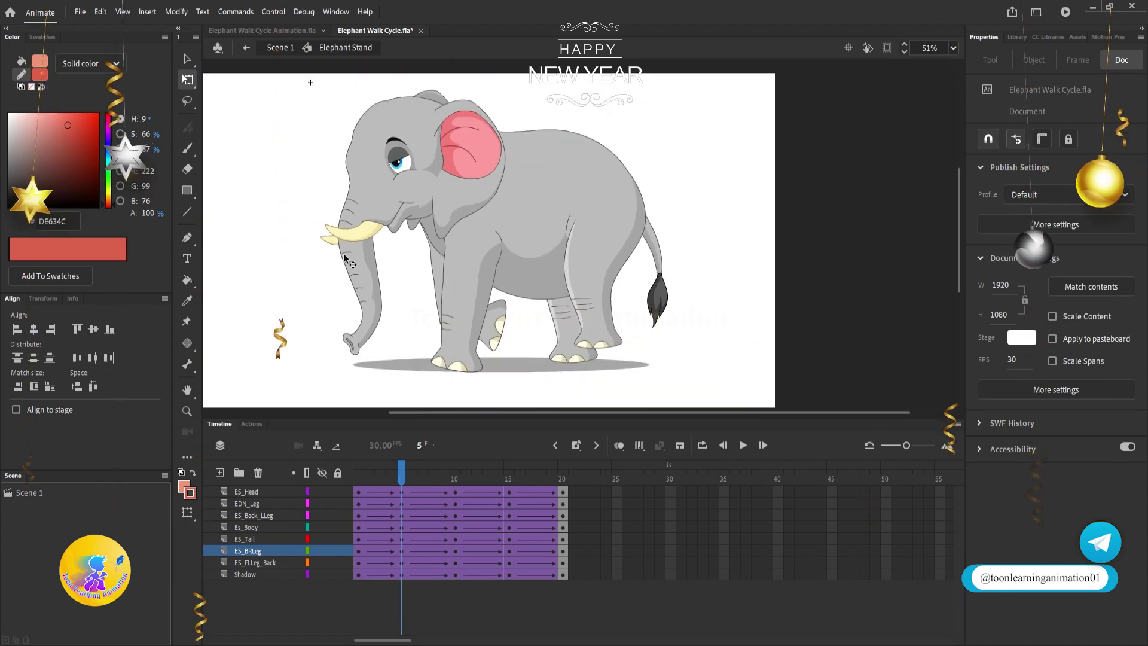
- Rotate the elephant's head slightly downward at frame 5 and copy that head keyframe to frame 15 of ES_Head
left_click(363, 282)
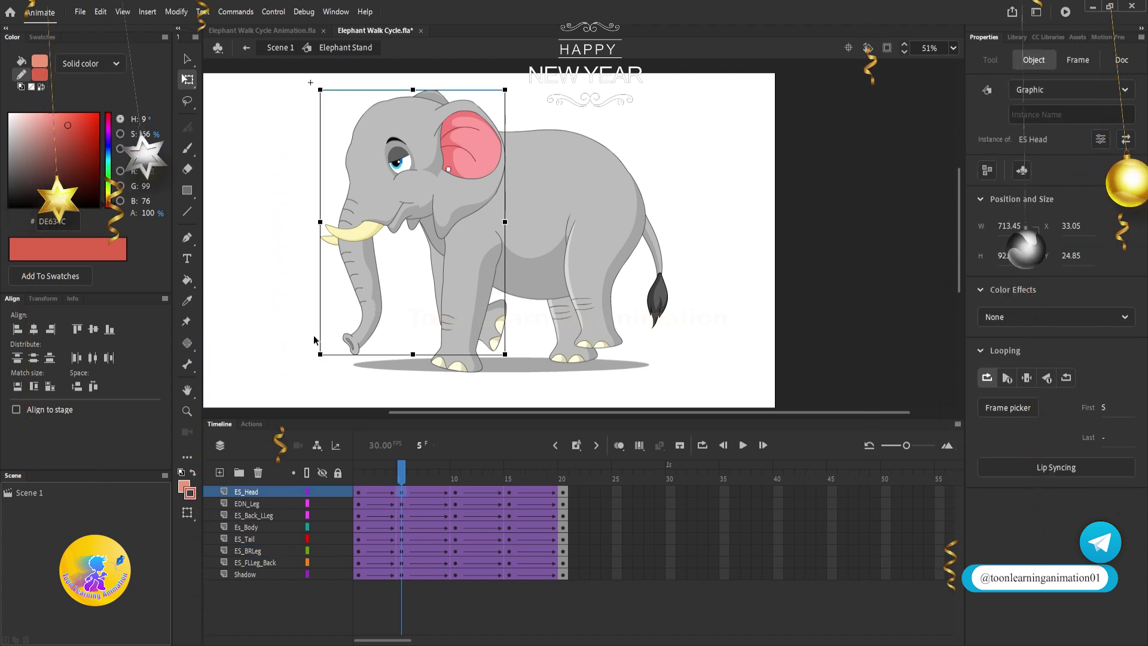
left_click_drag(317, 354, 331, 364)
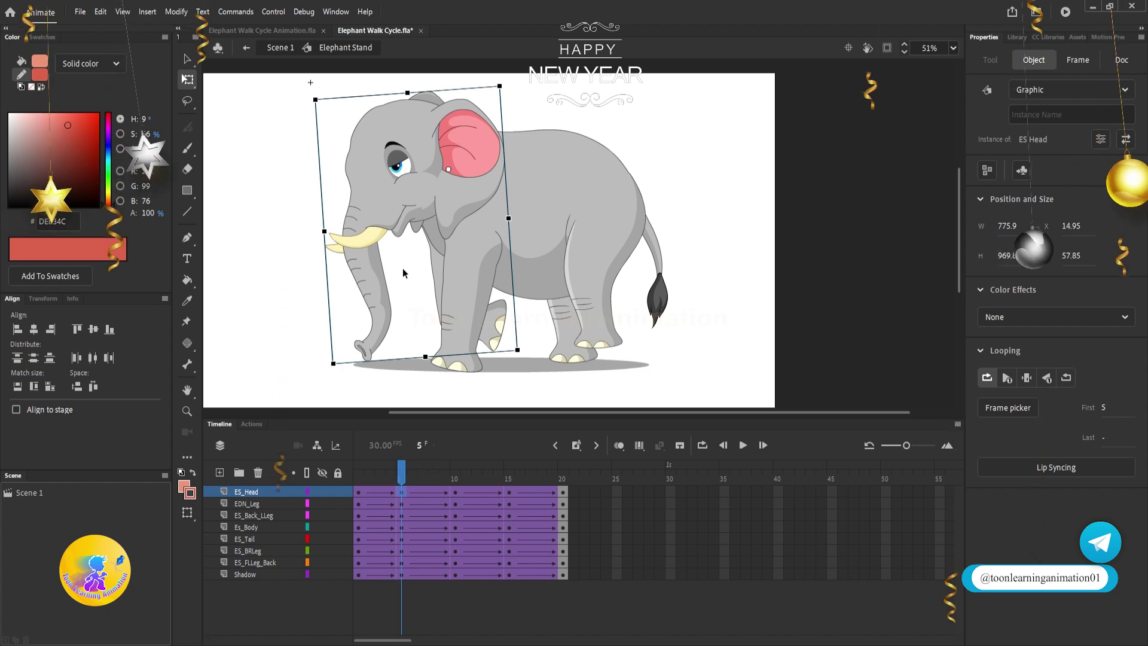
left_click(400, 490)
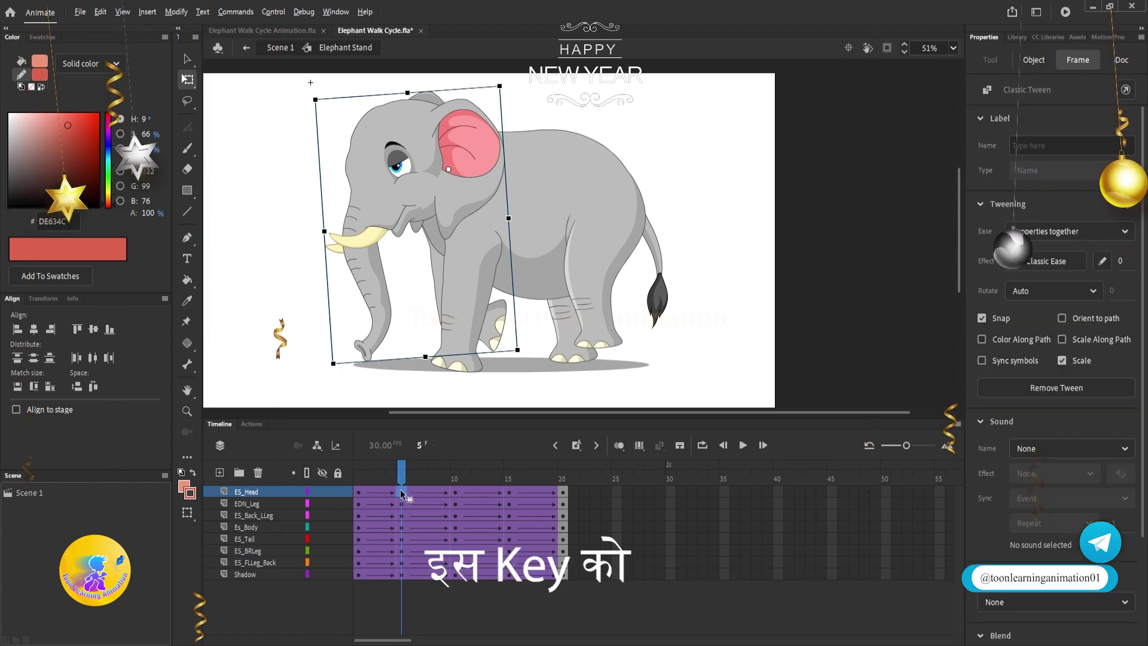
left_click(506, 491)
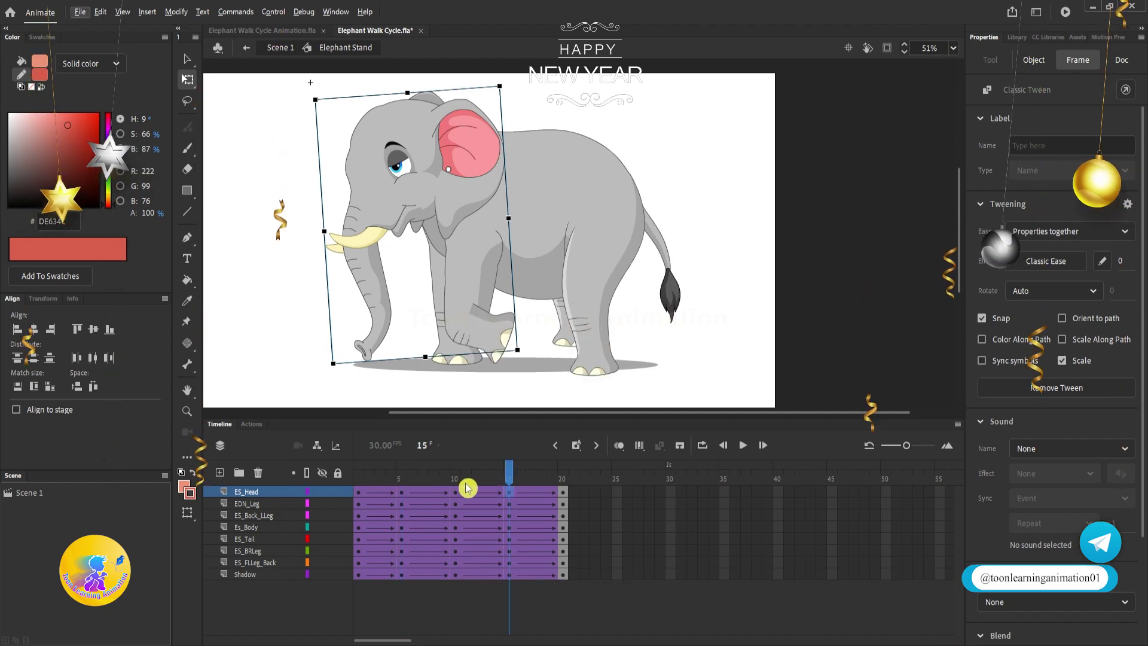
- Play the walk cycle to check the head bob, and compare the poses at frames 5 and 15
key("Return")
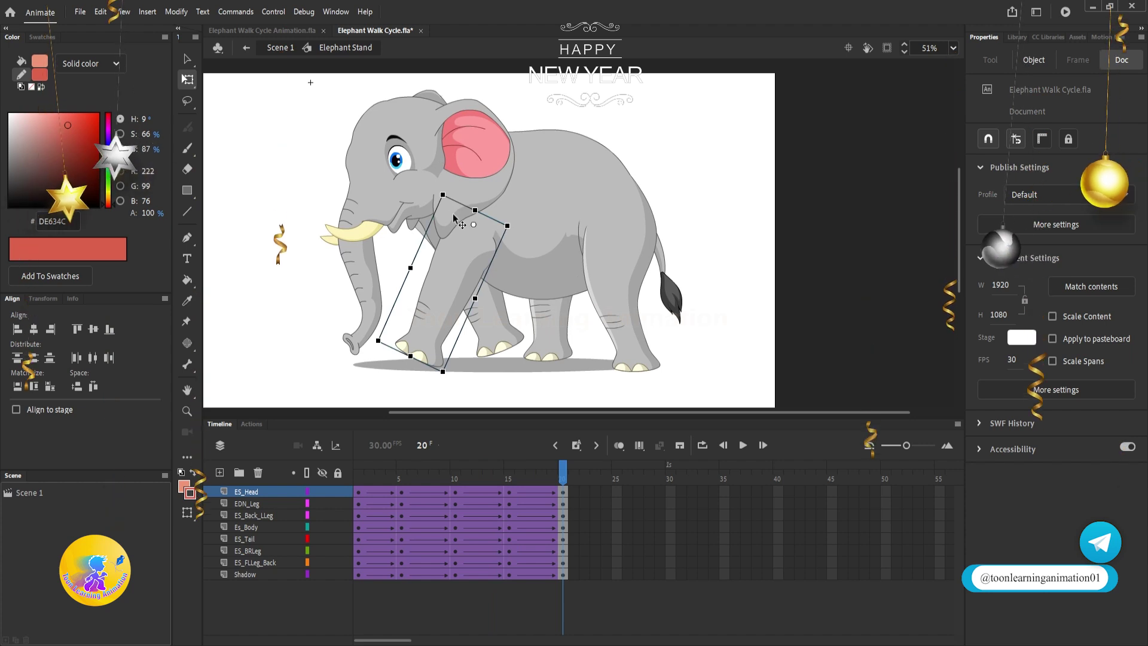
left_click(401, 477)
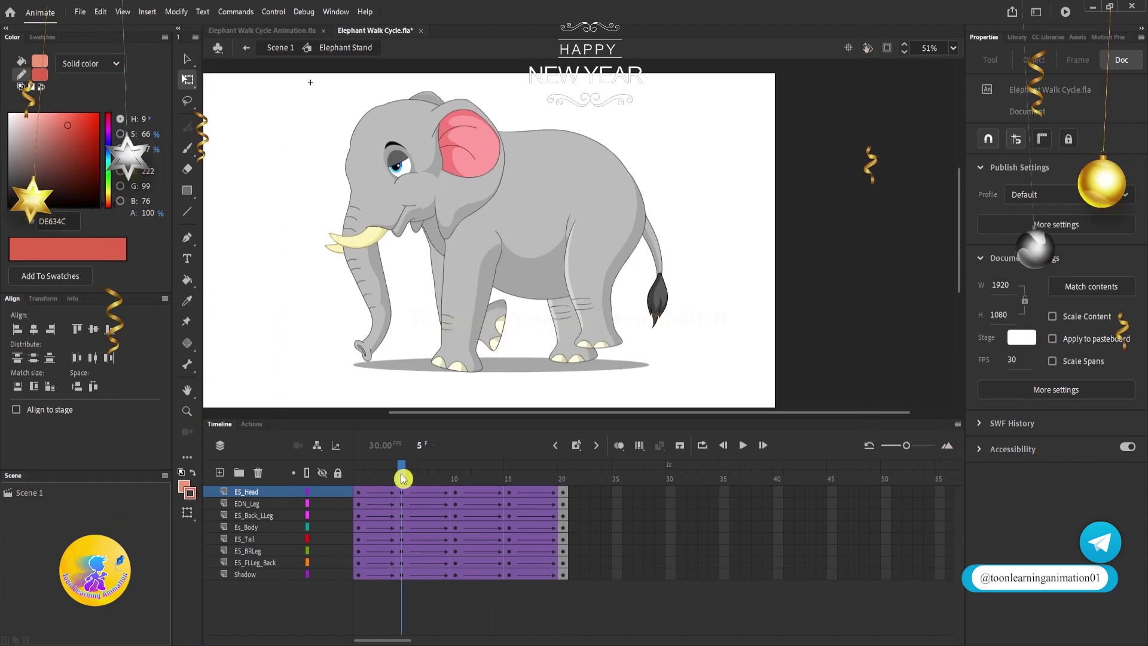
key("Return")
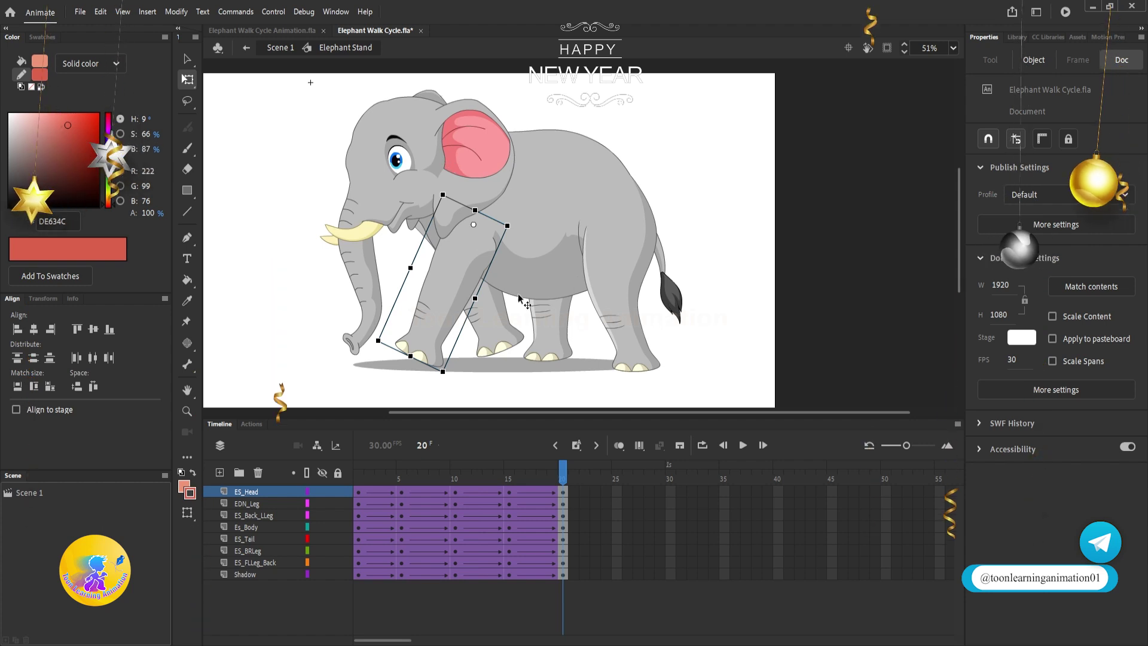
left_click(400, 478)
left_click(508, 477)
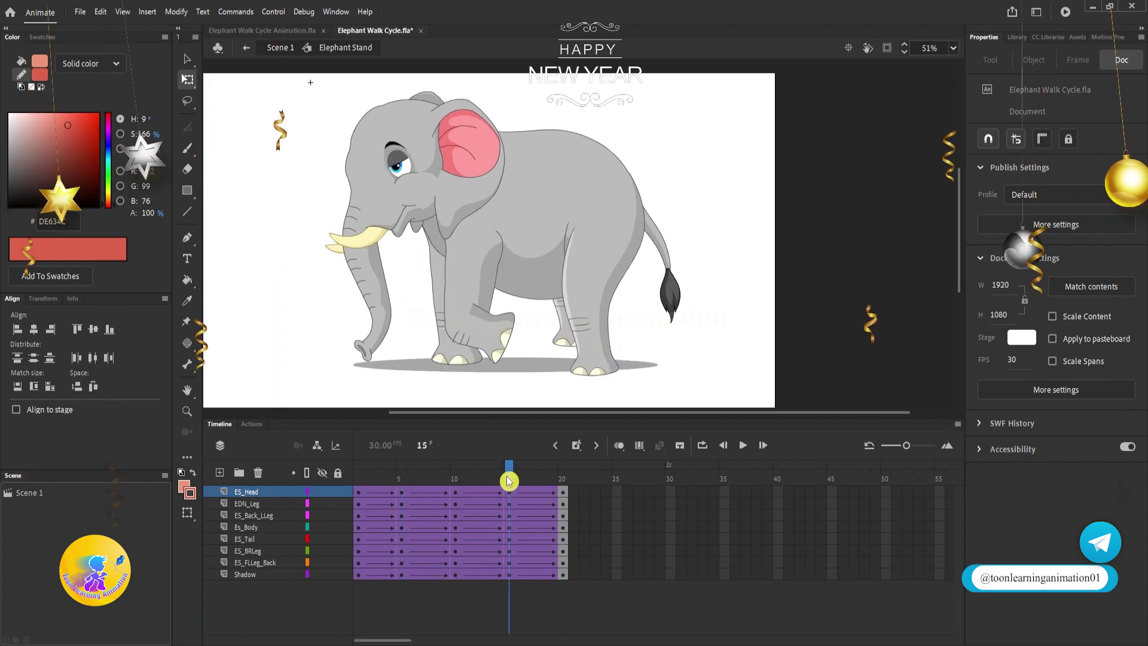
- At frame 5, raise the head, body, tail and lifted legs about 24 px, leaving the near front and far back legs in place
left_click(405, 476)
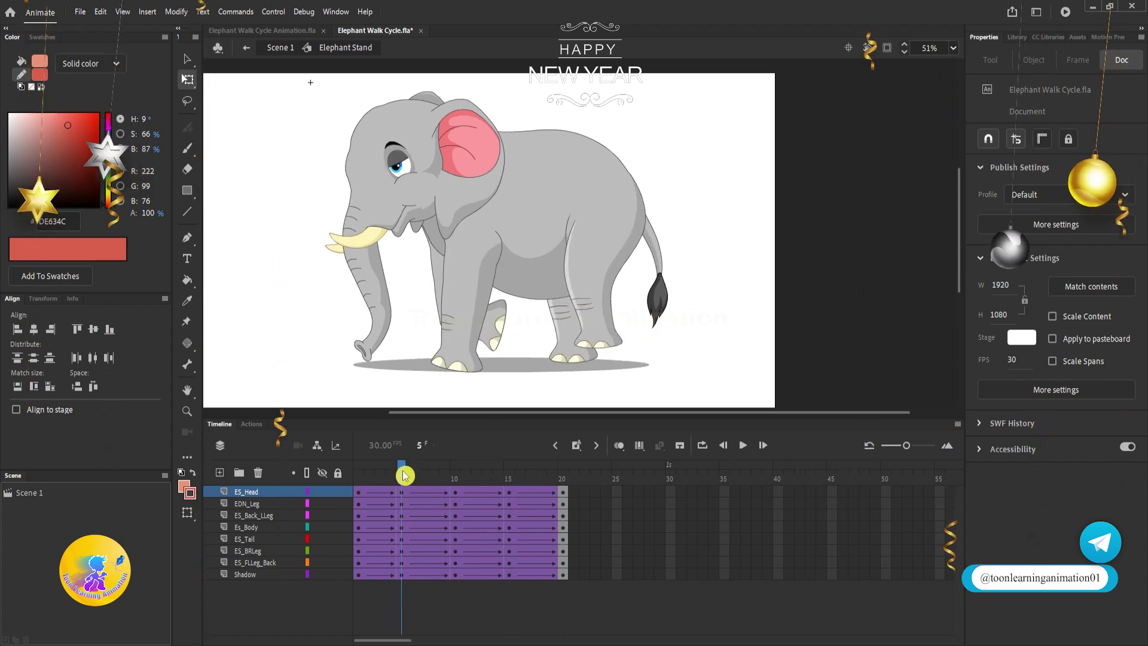
left_click_drag(302, 120, 736, 315)
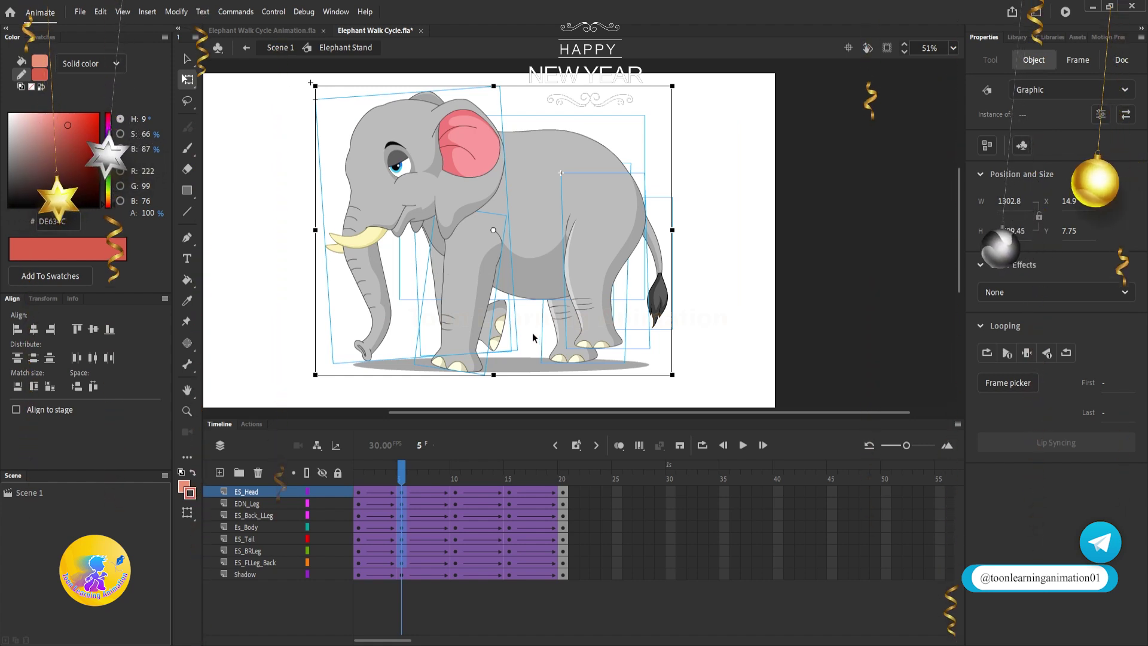
left_click(567, 357, "shift")
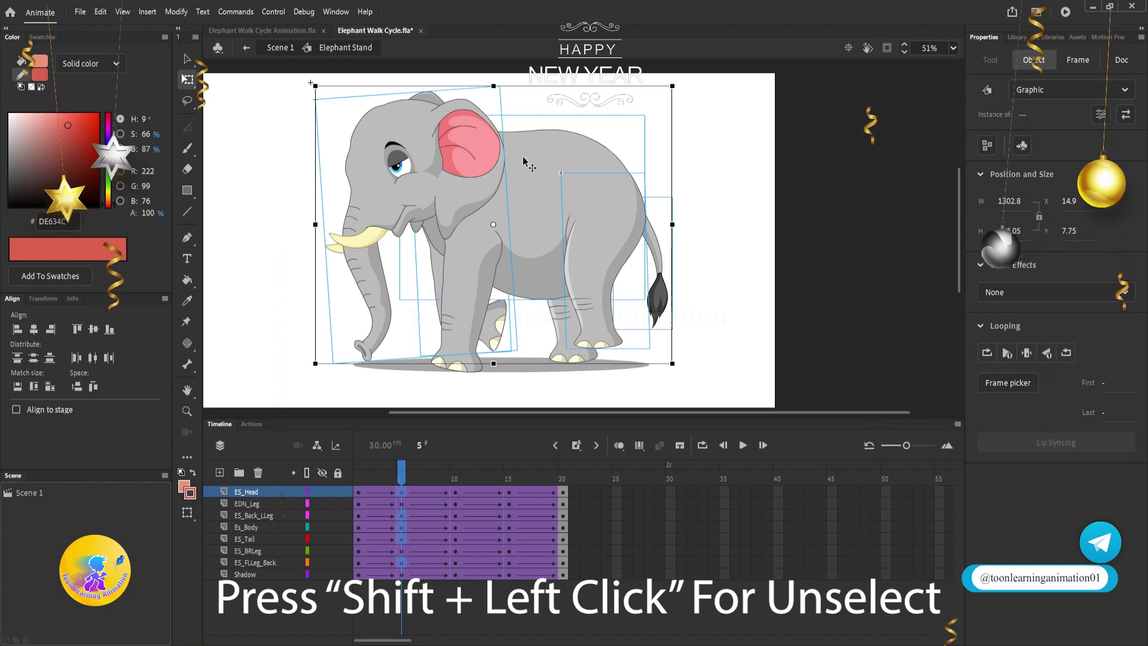
key("shift+Up")
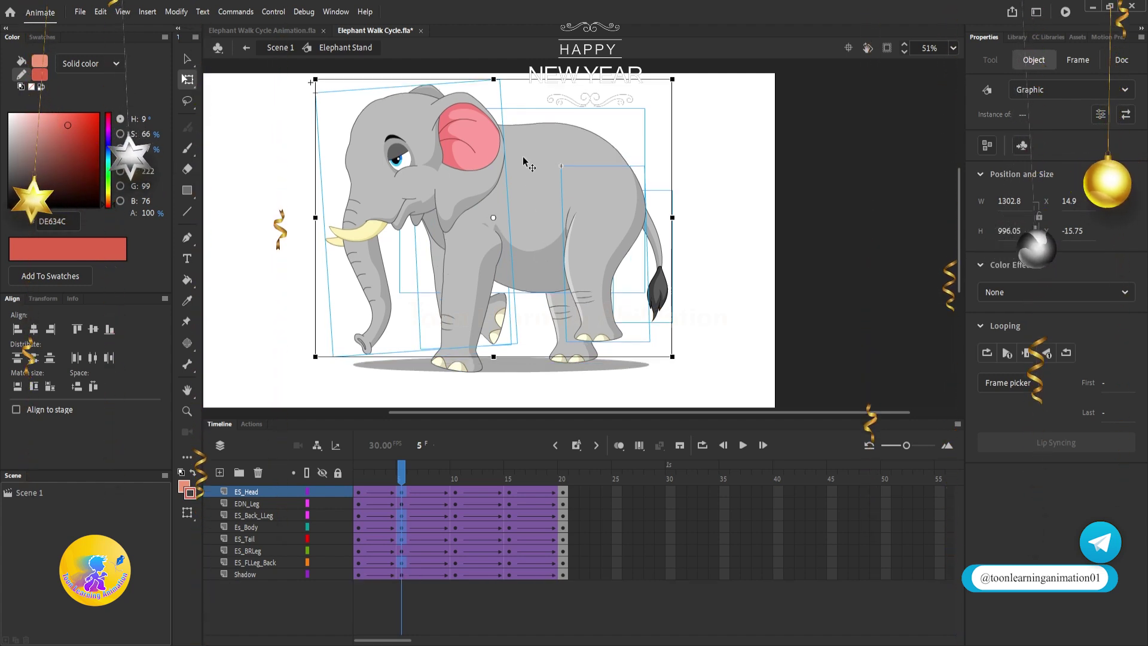
- Stretch the near front leg and far back leg upward together at frame 5 to meet the raised body
left_click(459, 305)
left_click(534, 322, "shift")
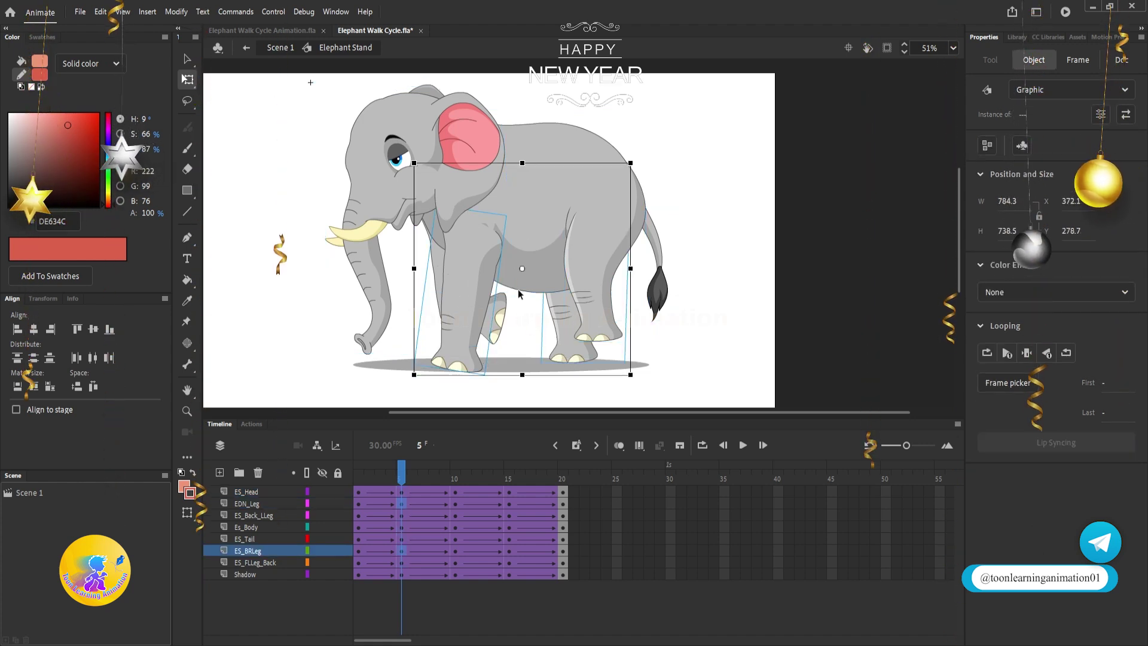
left_click_drag(522, 163, 521, 150)
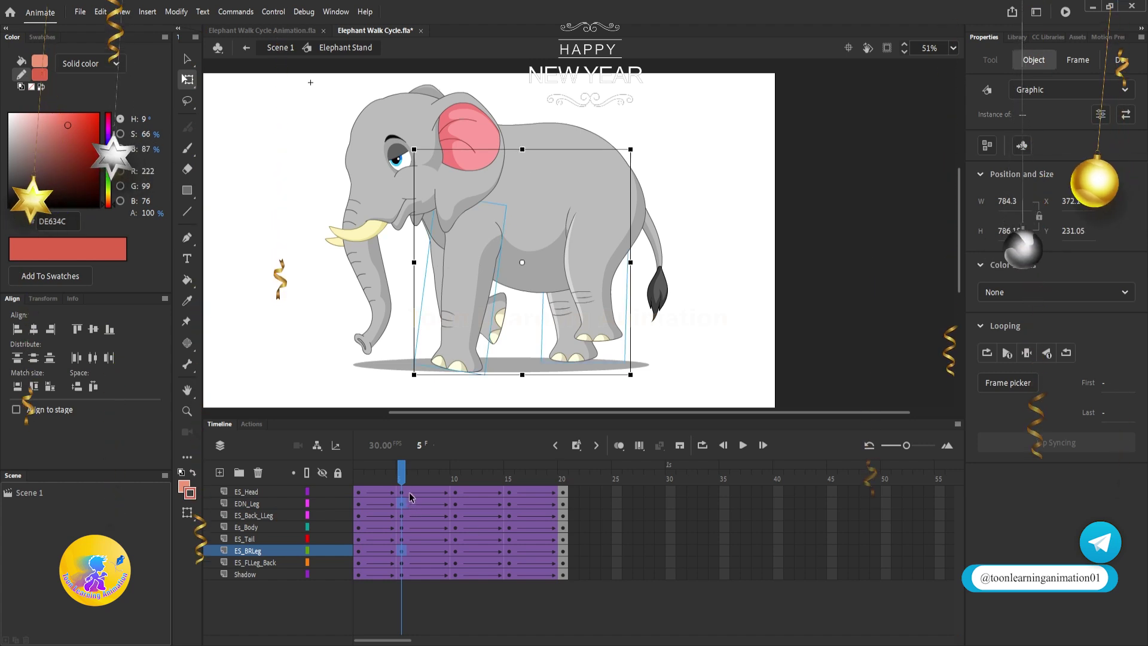
- At frame 15, raise all parts about 24 px except the shadow and the grounded near back and far front legs
left_click(512, 476)
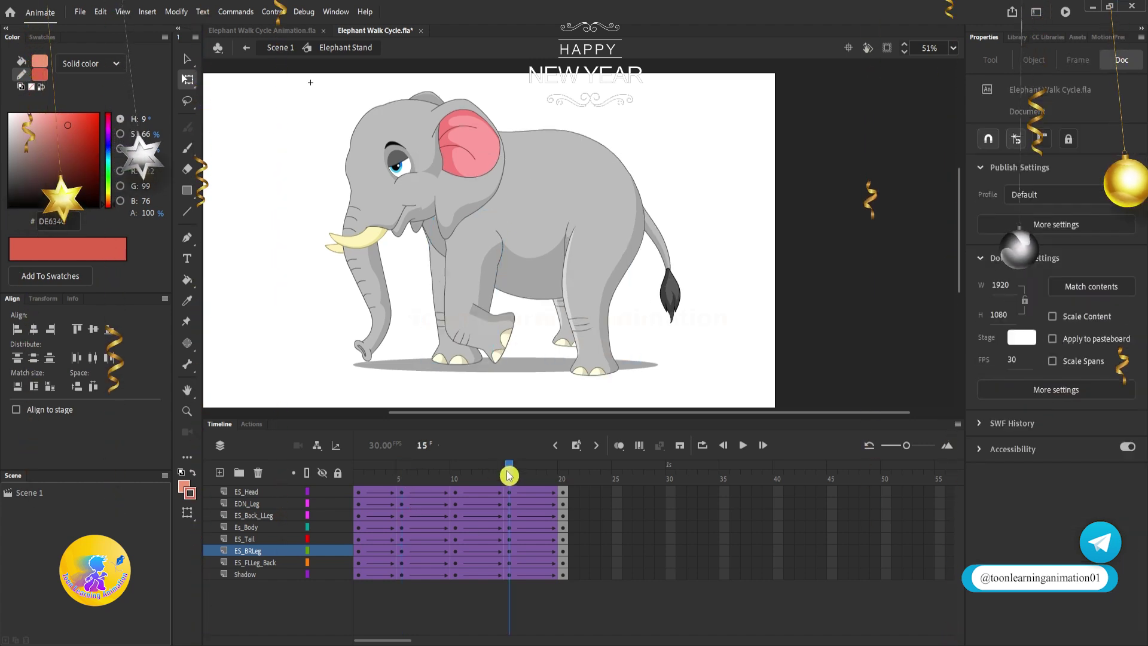
left_click(401, 476)
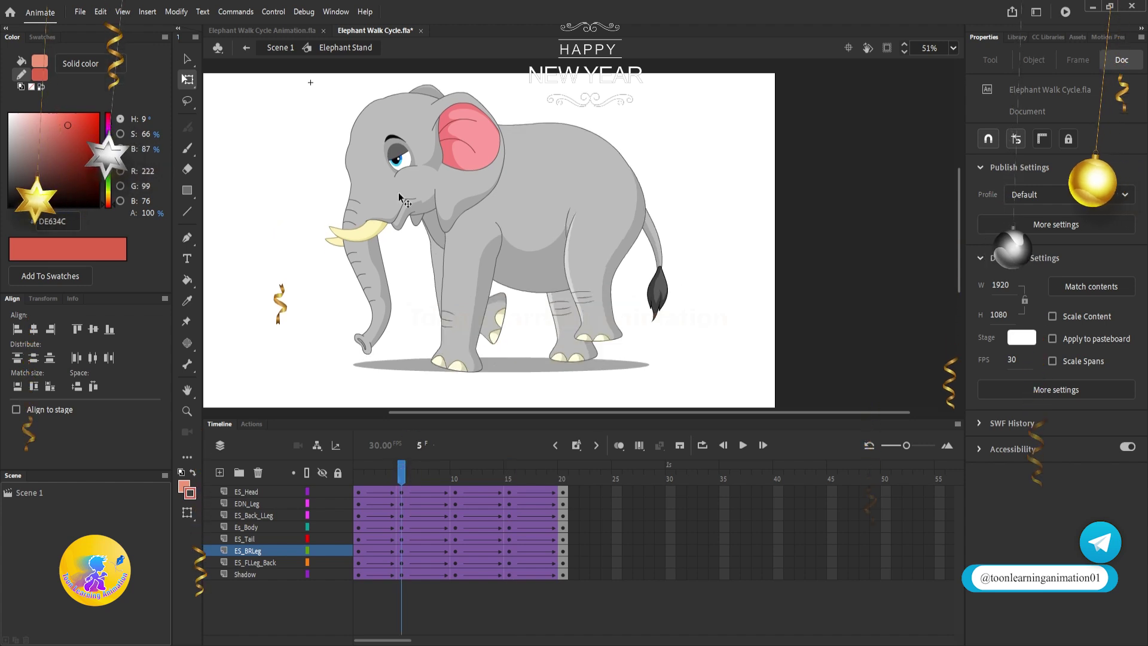
left_click(509, 476)
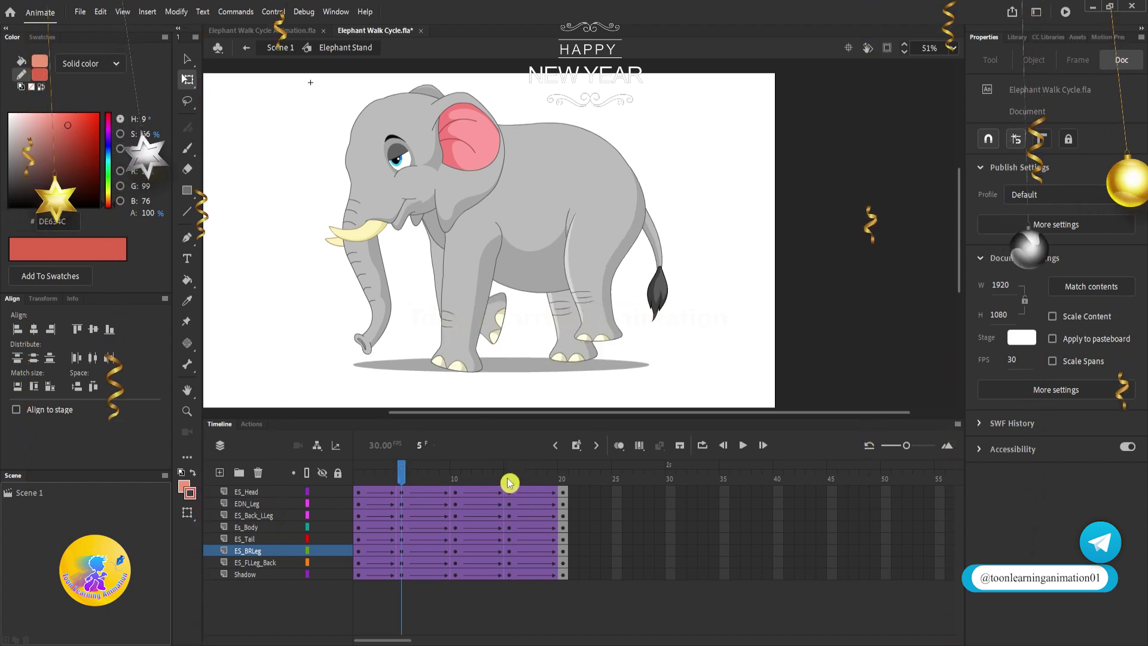
left_click_drag(295, 150, 731, 329)
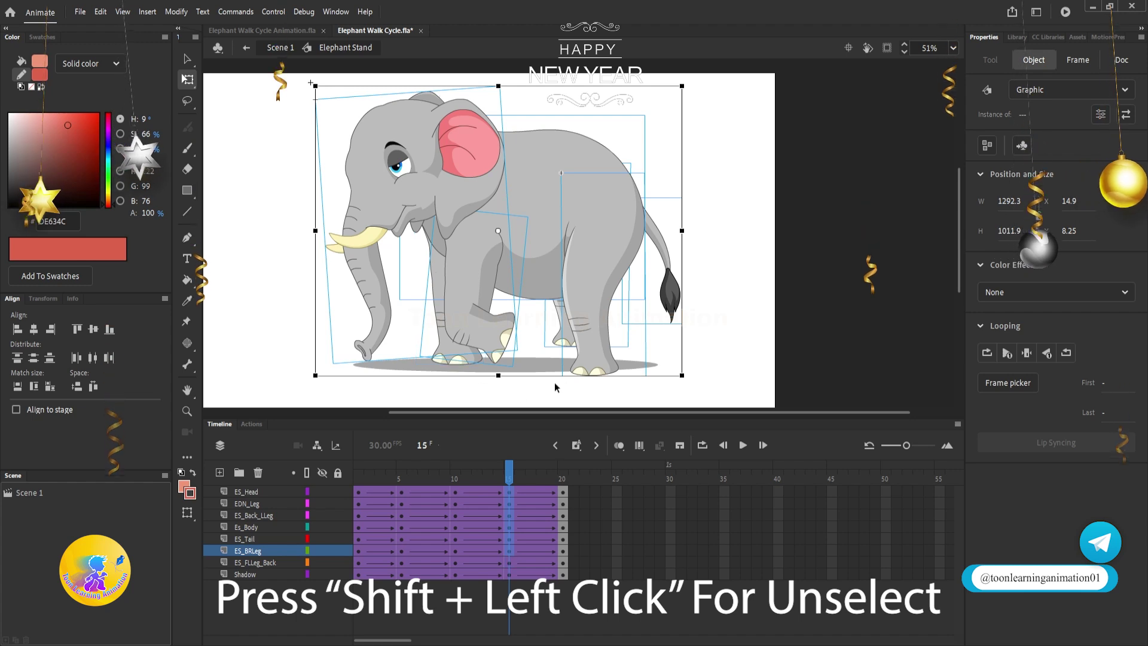
left_click(592, 365, "shift")
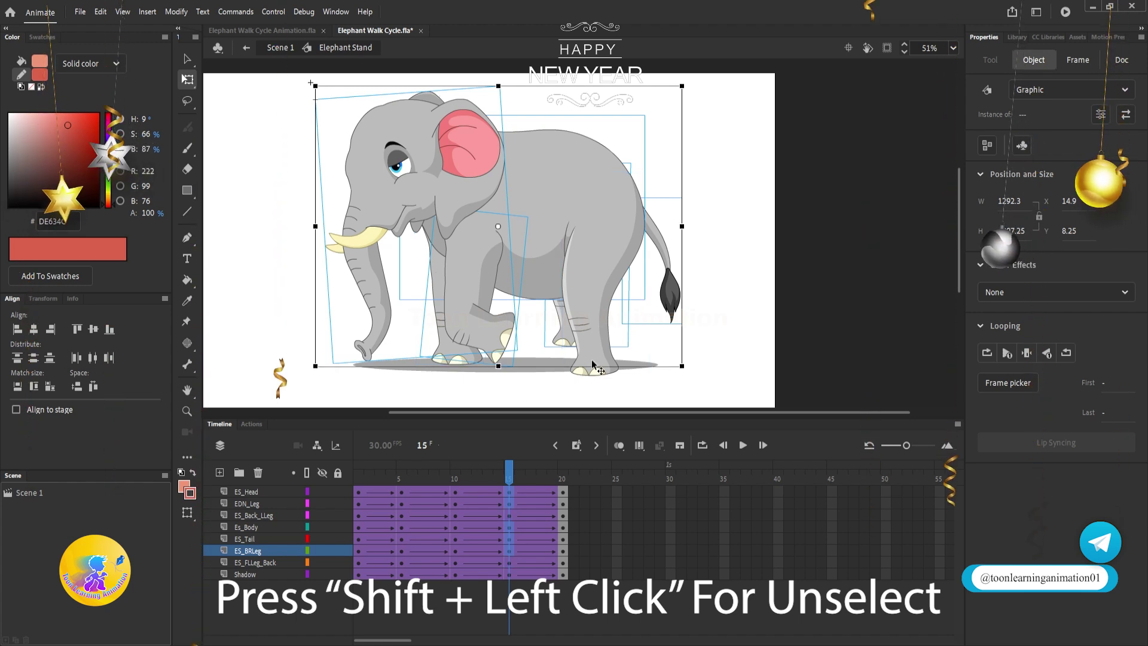
left_click_drag(593, 364, 593, 358)
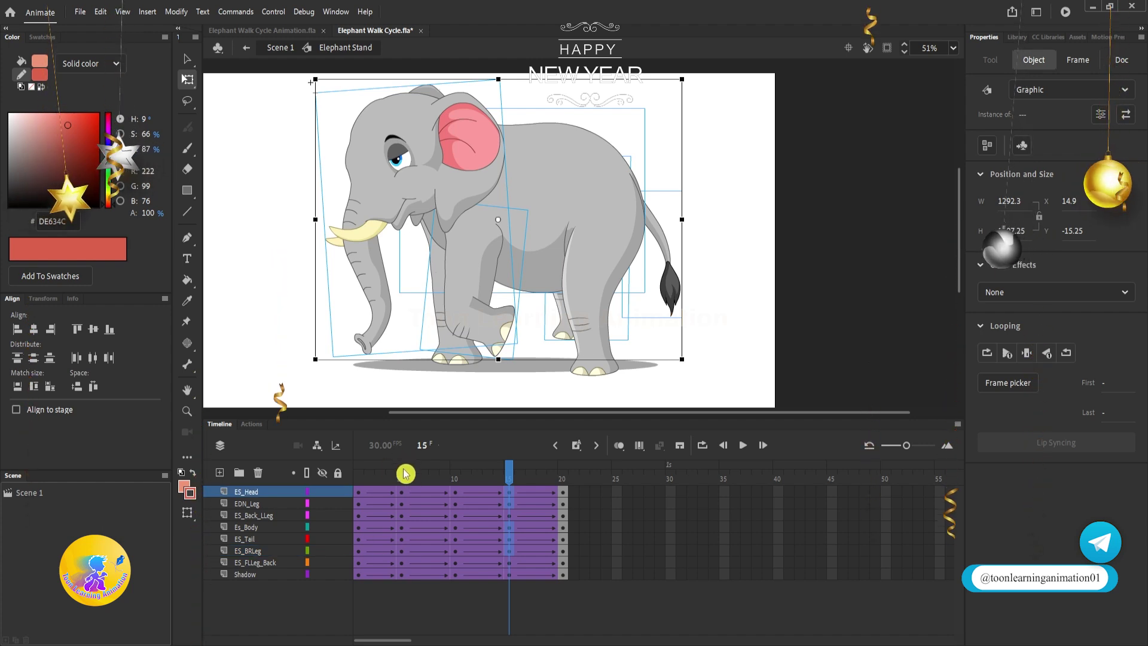
- Stretch the near back leg and far front leg slightly upward together at frame 15 to meet the raised body
left_click(592, 352)
left_click(463, 360, "shift")
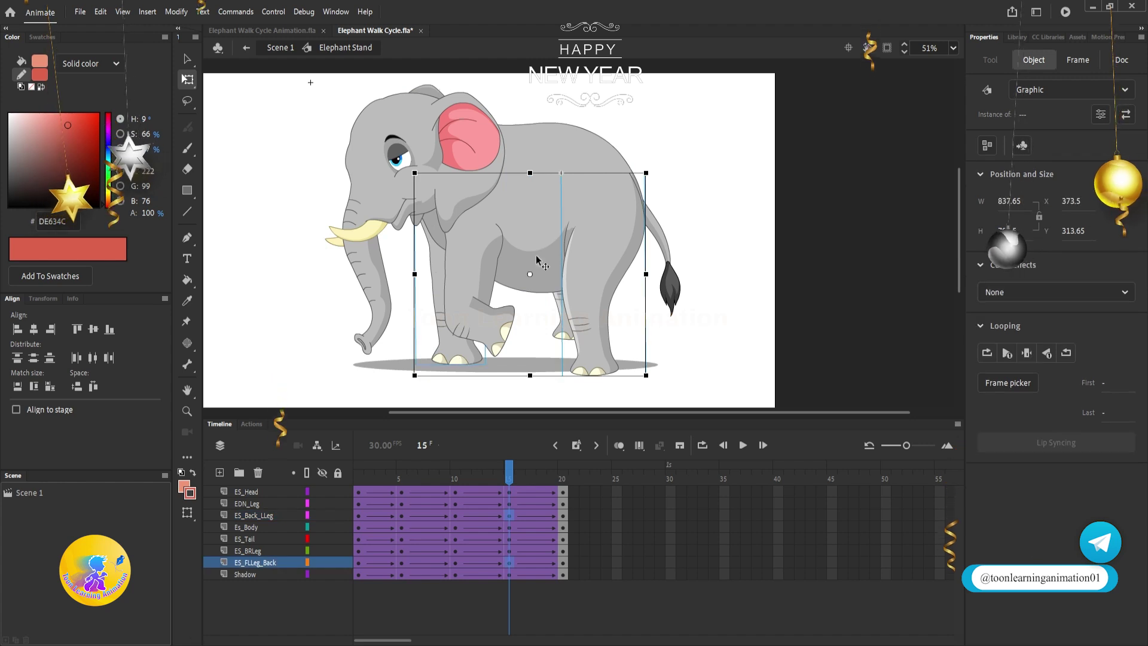
left_click_drag(529, 173, 529, 168)
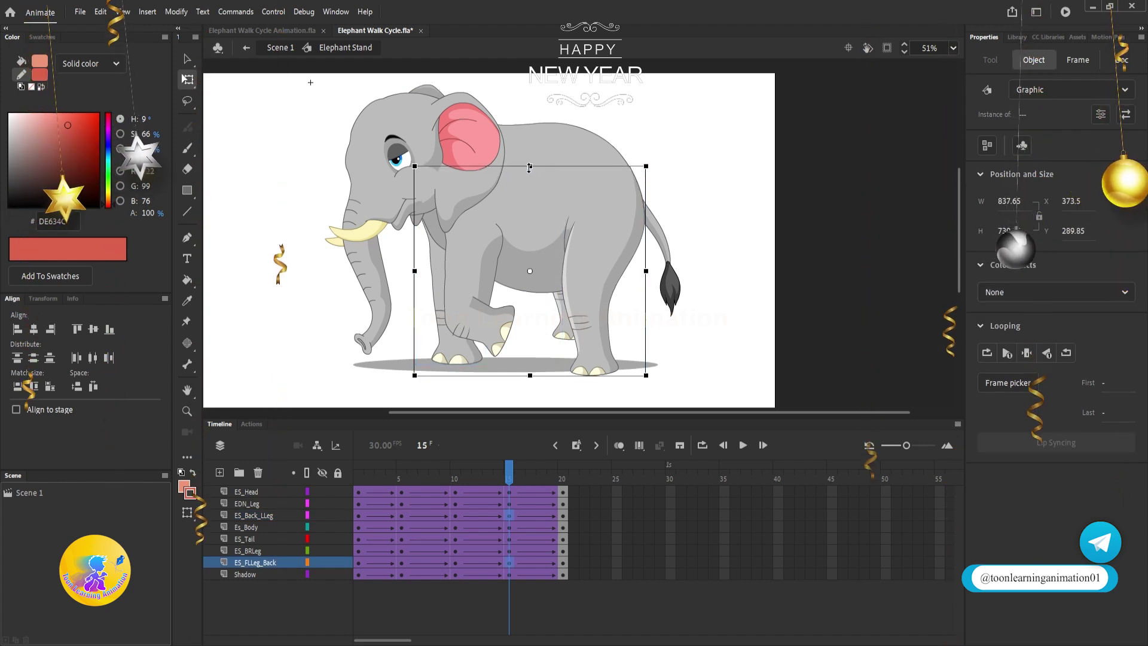
- Play the walk cycle repeatedly to check the body's up-and-down movement
left_click_drag(510, 475, 520, 496)
key("Return")
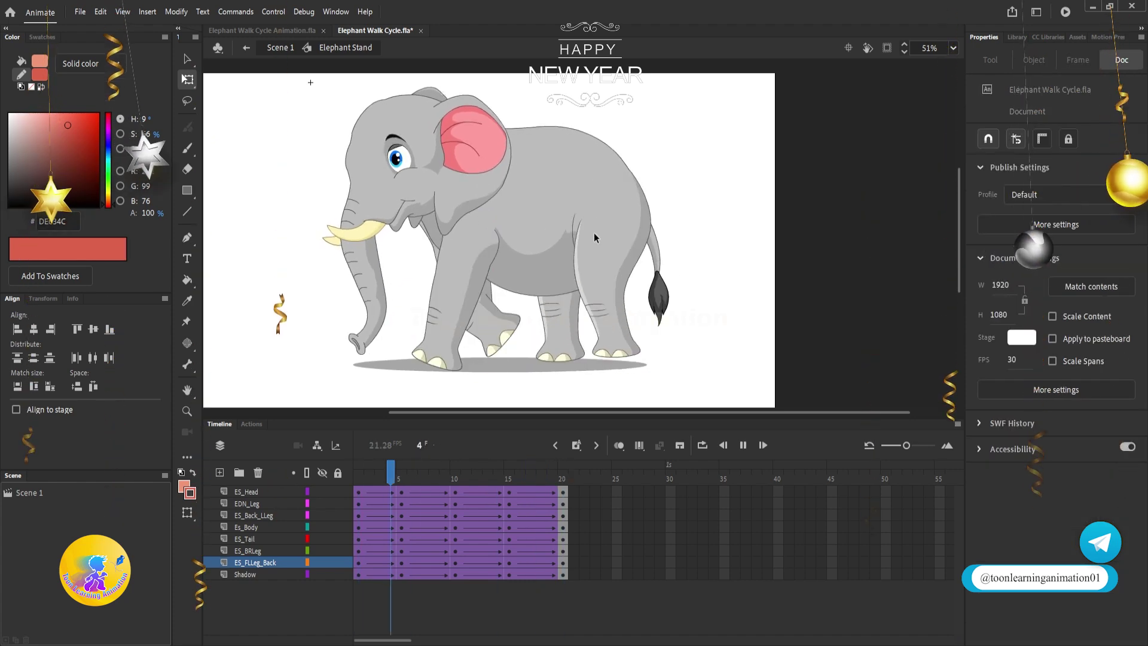
key("Return")
key("Return")
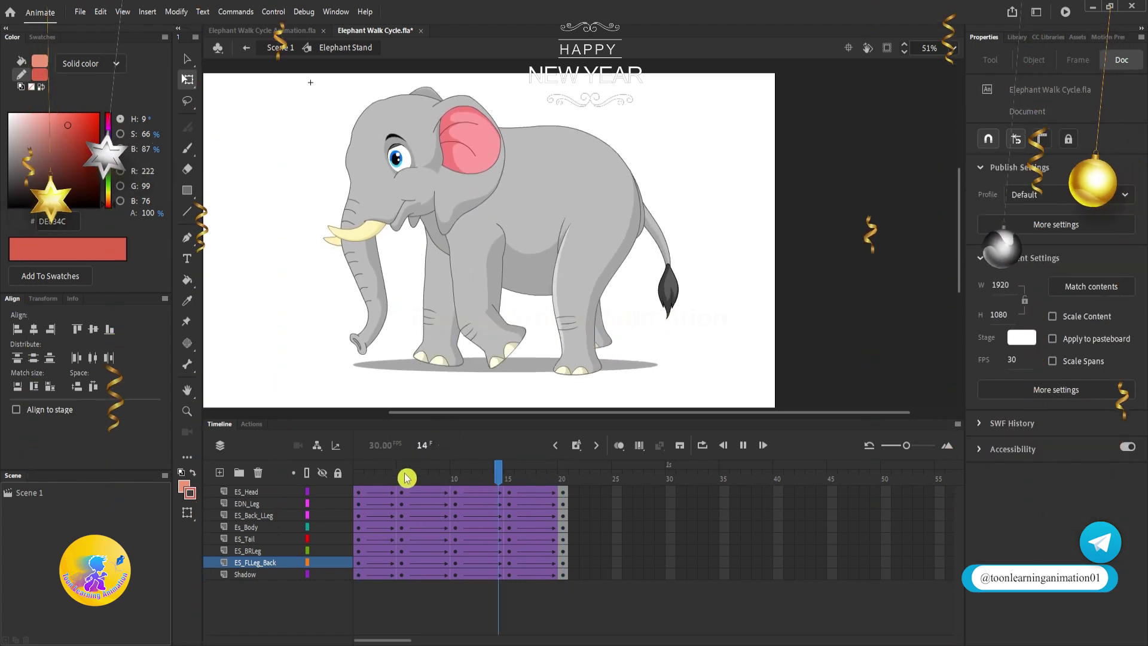
- Rotate the head further downward at frame 5 and copy the updated head keyframe to frame 15
left_click(403, 480)
left_click(394, 209)
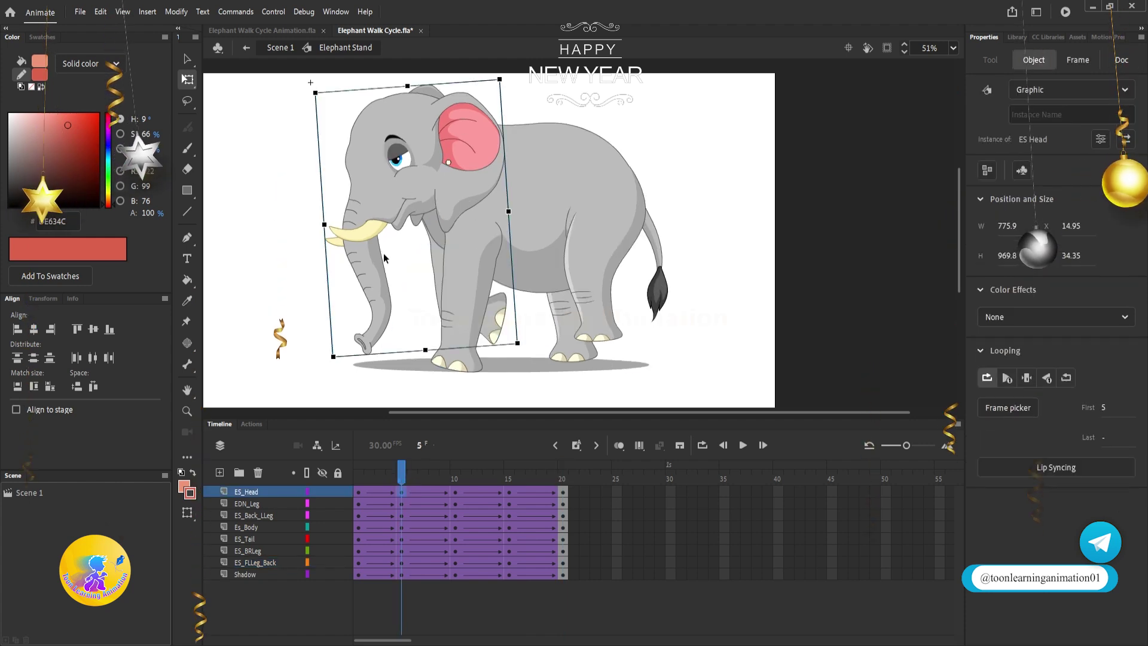
left_click_drag(331, 357, 344, 366)
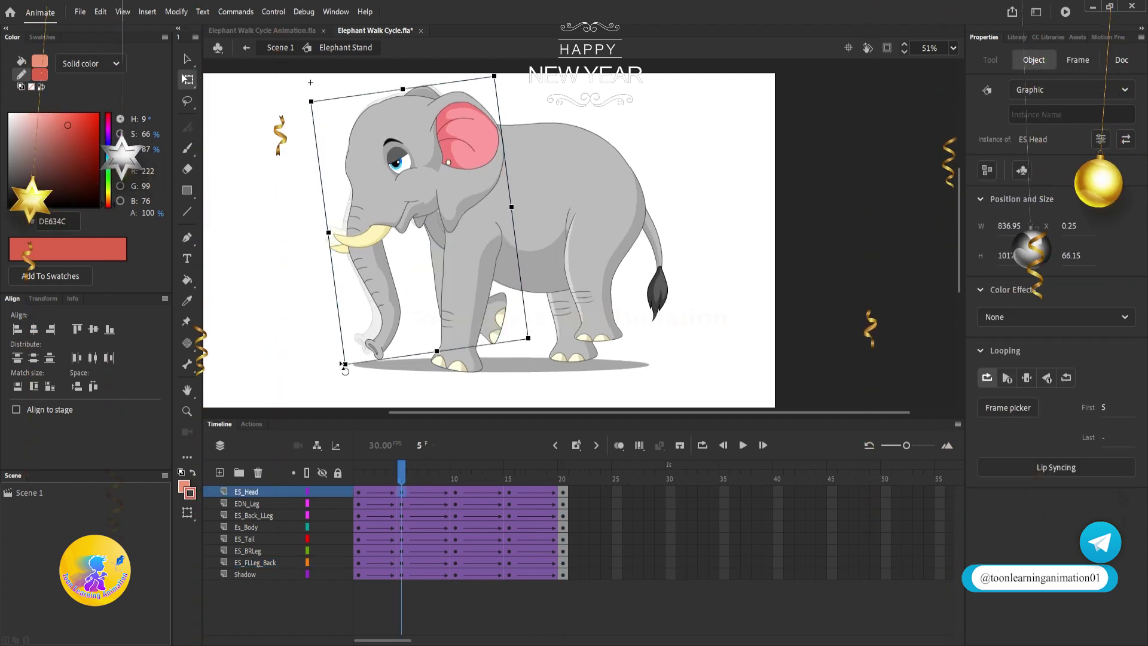
left_click(401, 492)
left_click_drag(510, 489, 357, 464)
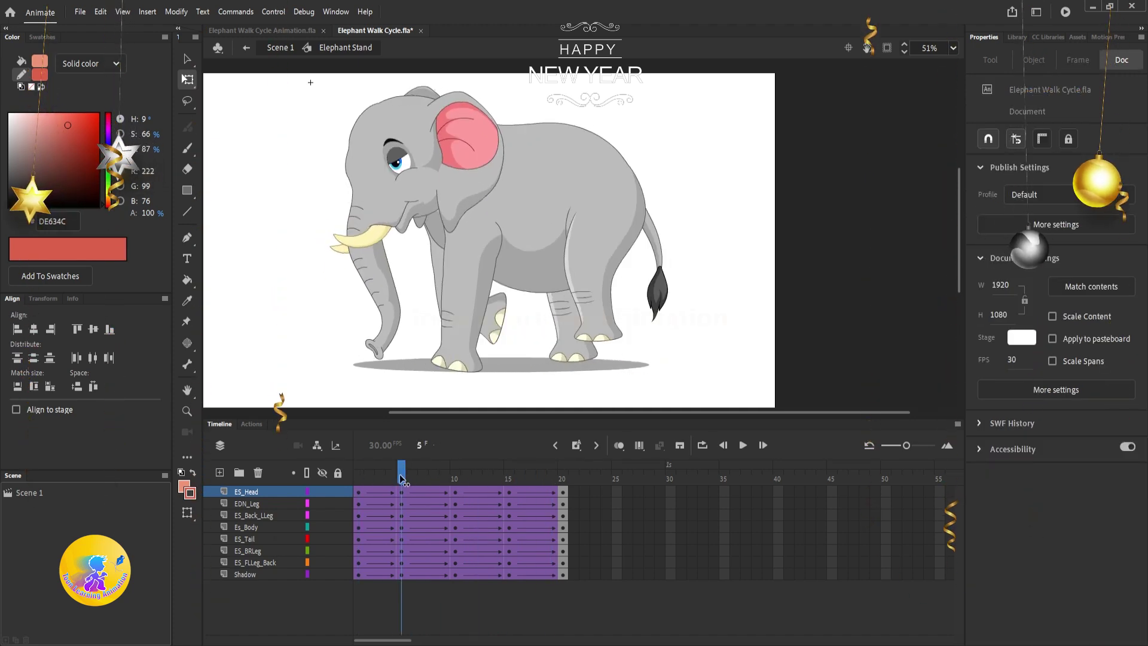
- Rotate the tail outward, away from the body, at frames 5 and 15 of ES_Tail
left_click(661, 291)
left_click_drag(681, 320, 711, 311)
left_click(511, 480)
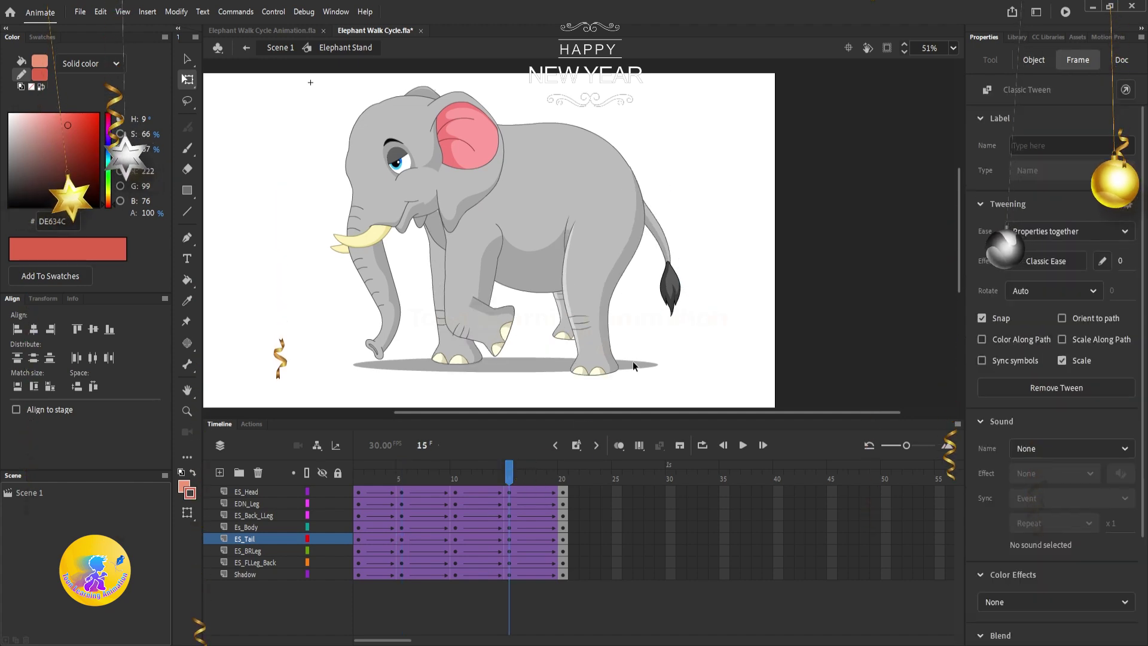
left_click(671, 294)
left_click_drag(690, 322, 711, 307)
- Examine the contact pose at frame 10, looking closely at where the near back leg joins the body
left_click_drag(509, 480, 456, 496)
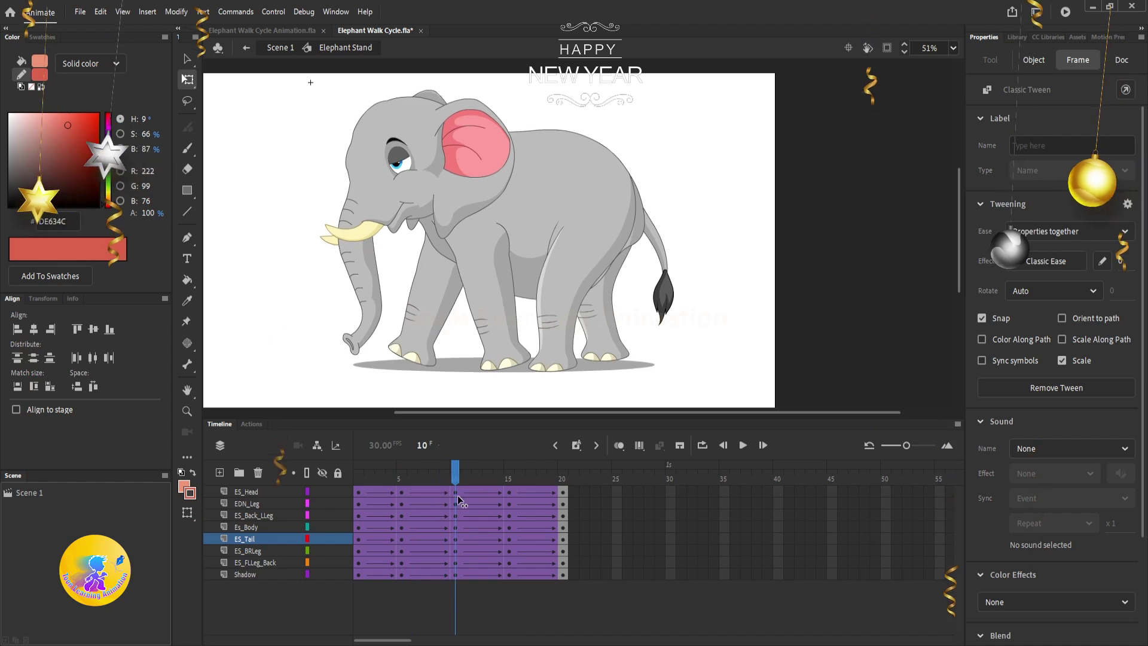
left_click(507, 409)
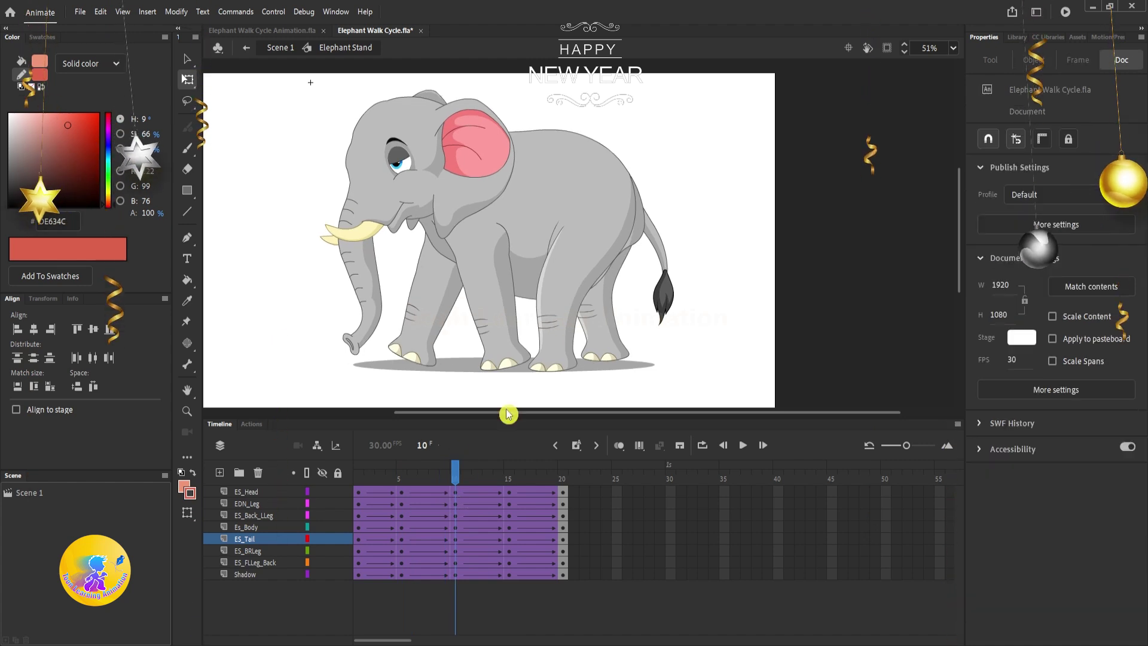
left_click(612, 235)
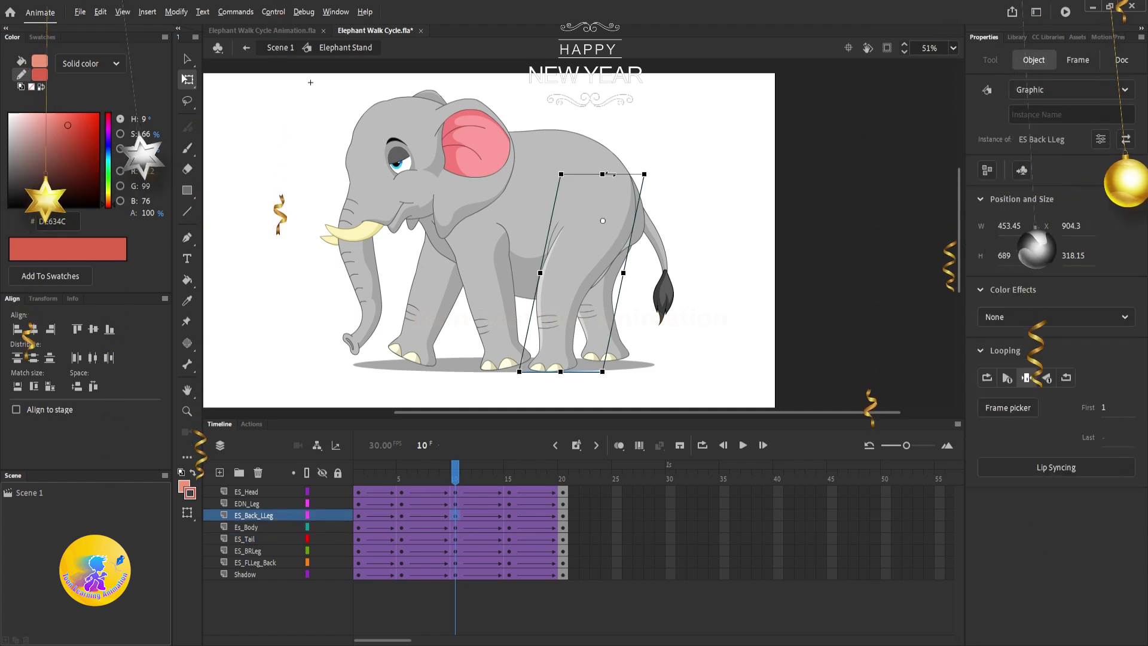
left_click_drag(610, 174, 563, 203)
scroll(623, 190, "up", 3)
scroll(626, 198, "down", 5)
left_click(822, 229)
- Play the Elephant Stand walk cycle several times to check the head, body and tail motion together
left_click_drag(457, 476, 396, 486)
key("Return")
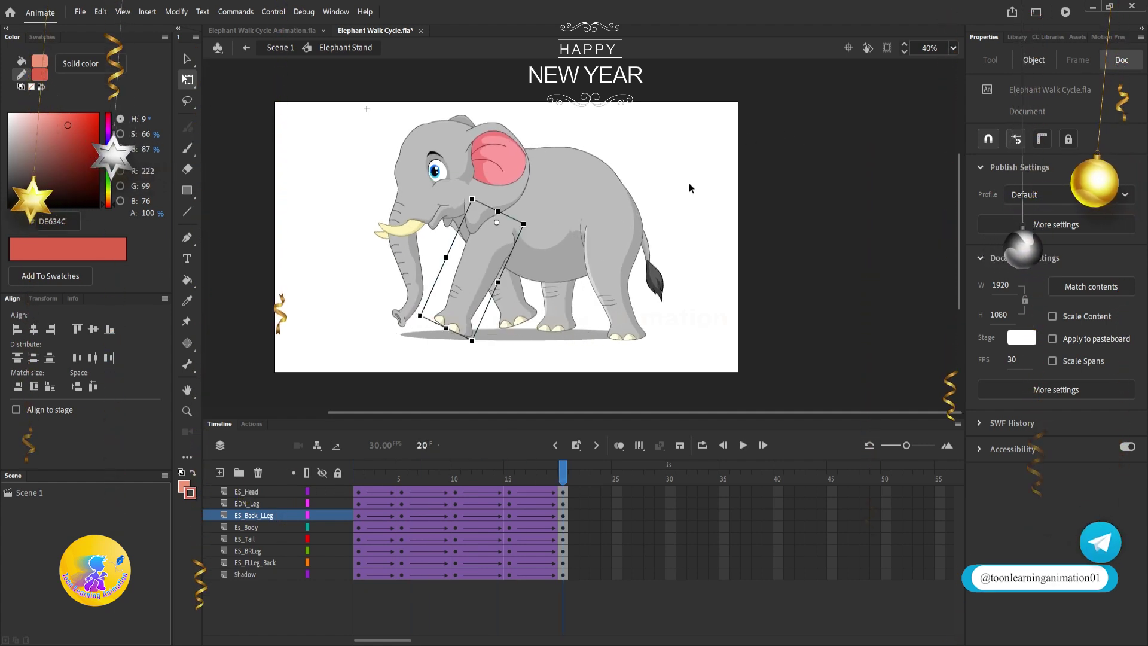
key("Return")
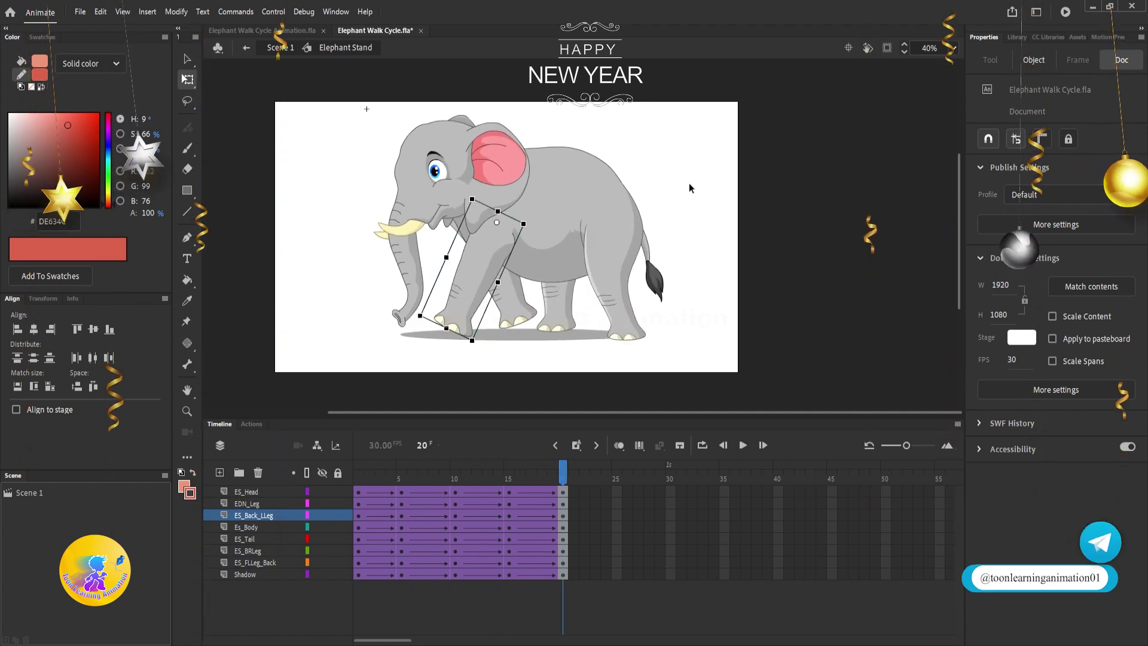
key("Return")
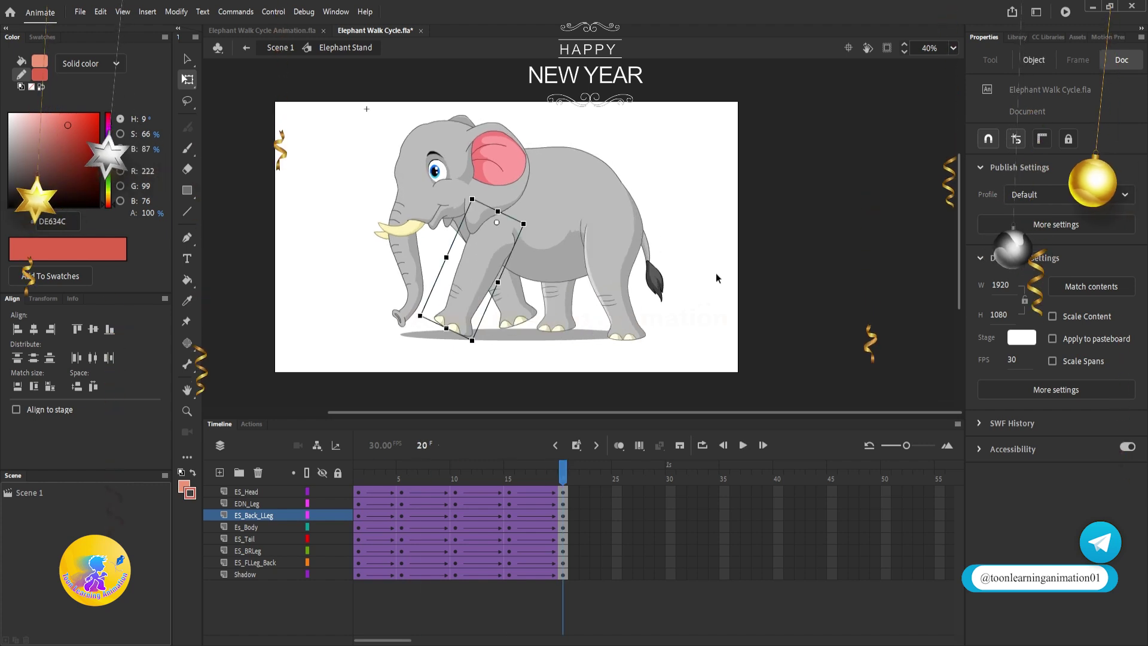
- Leave the Elephant Stand symbol for Scene 1 and play the main timeline from frame 1
double_click(729, 247)
left_click_drag(559, 482, 358, 480)
key("Return")
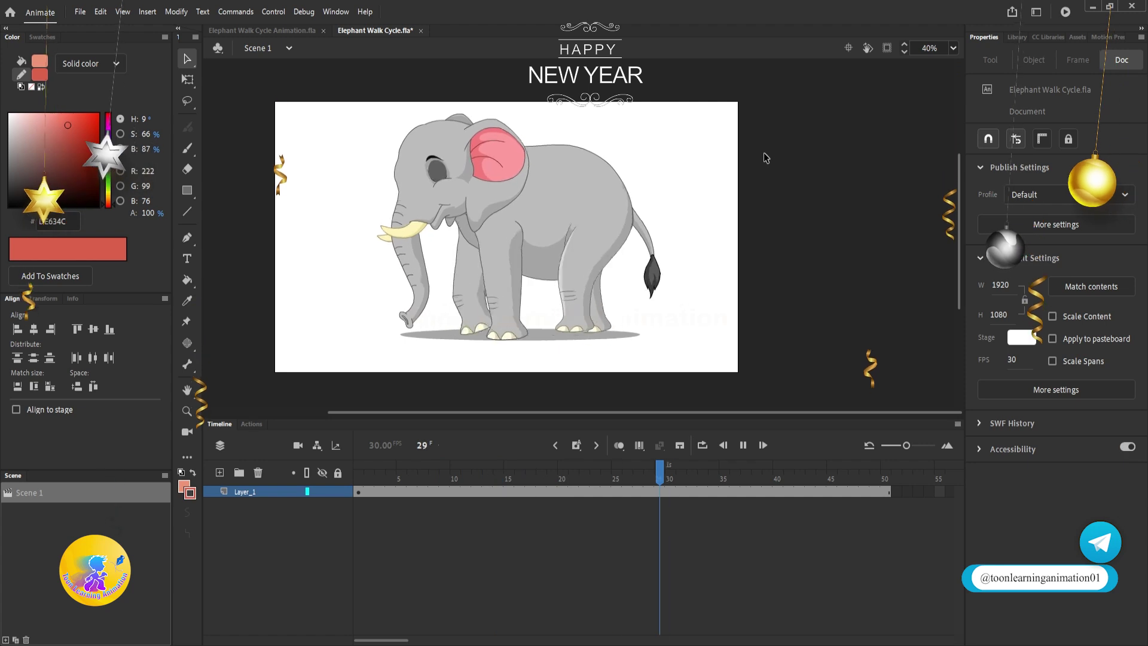
- Stop the Scene 1 playback, return to frame 1 and open the Elephant Stand symbol for editing
key("Return")
key("shift+comma")
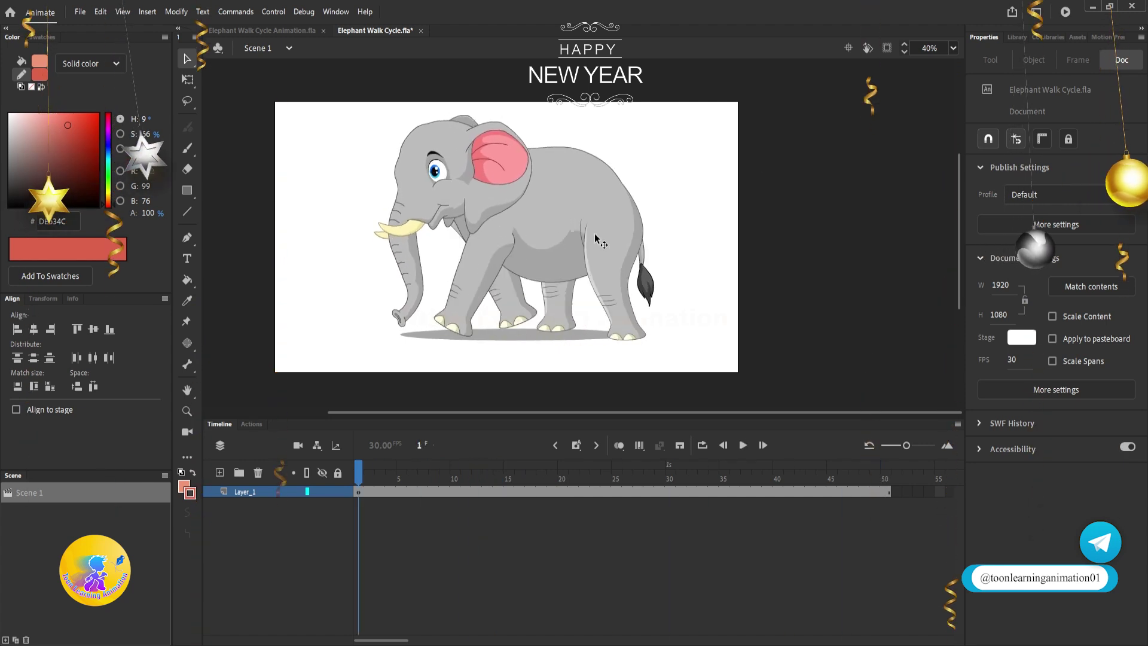
double_click(564, 211)
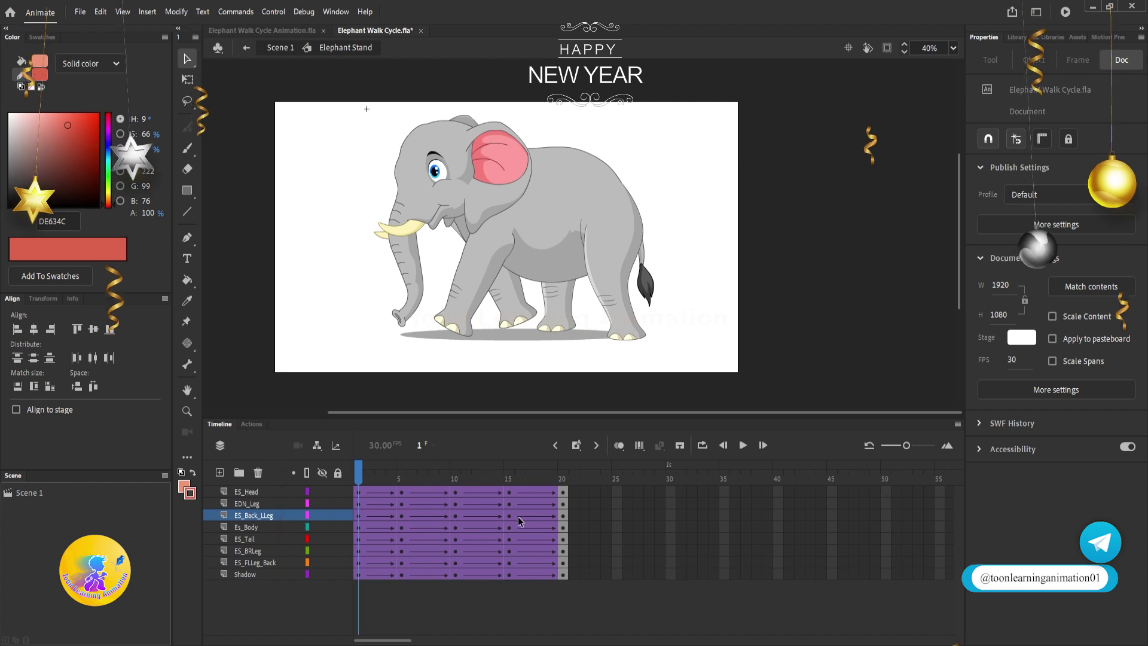
- Insert frames between the poses on all Elephant Stand layers so the keyframes fall on frames 1, 7, 13, 19 and 25
left_click(373, 478)
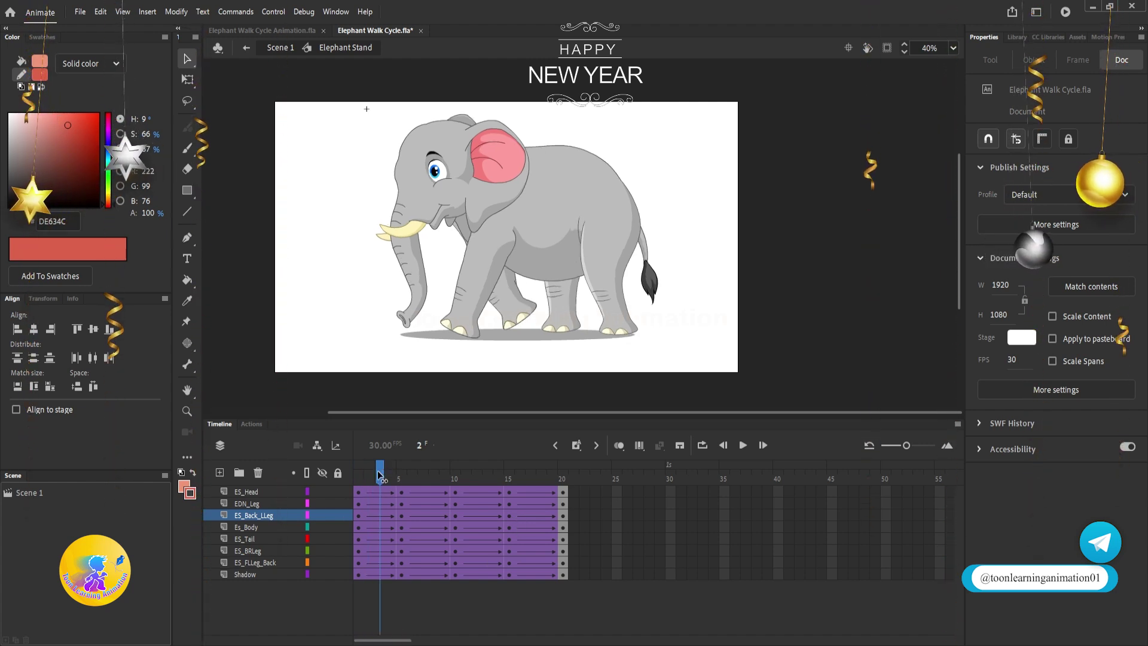
left_click(374, 472)
key("F5")
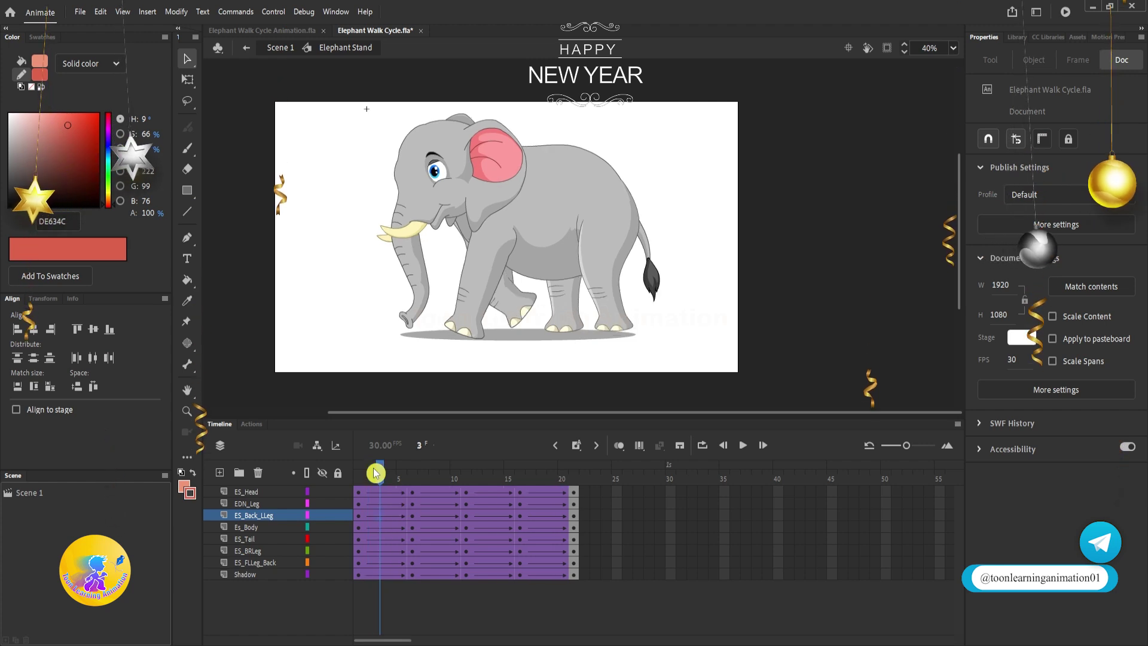
left_click(374, 515)
key("F5")
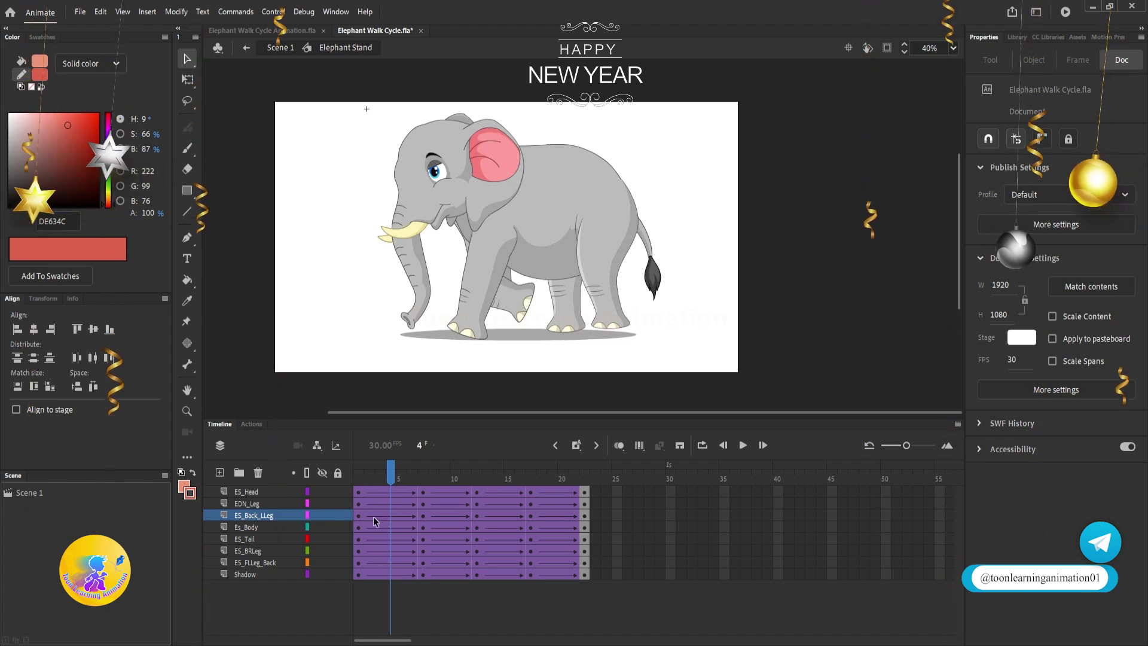
left_click(442, 483)
key("F5")
left_click(510, 478)
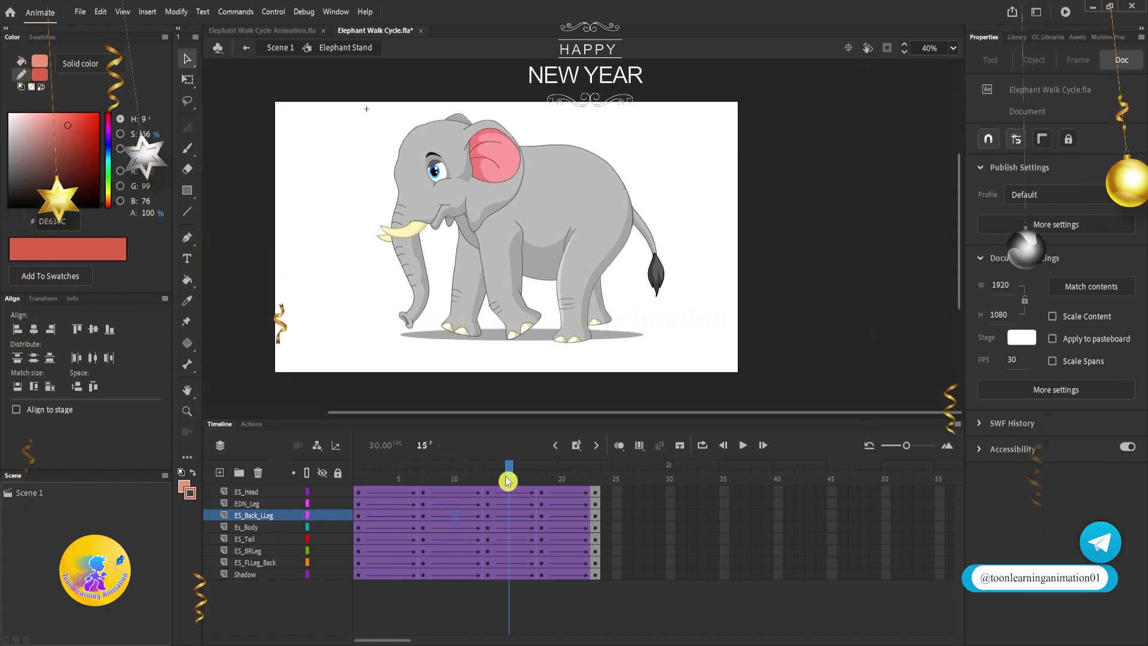
key("F5")
left_click(585, 480)
key("F5")
- Play the lengthened Elephant Stand walk cycle to check its speed, and return to frame 1
key("Return")
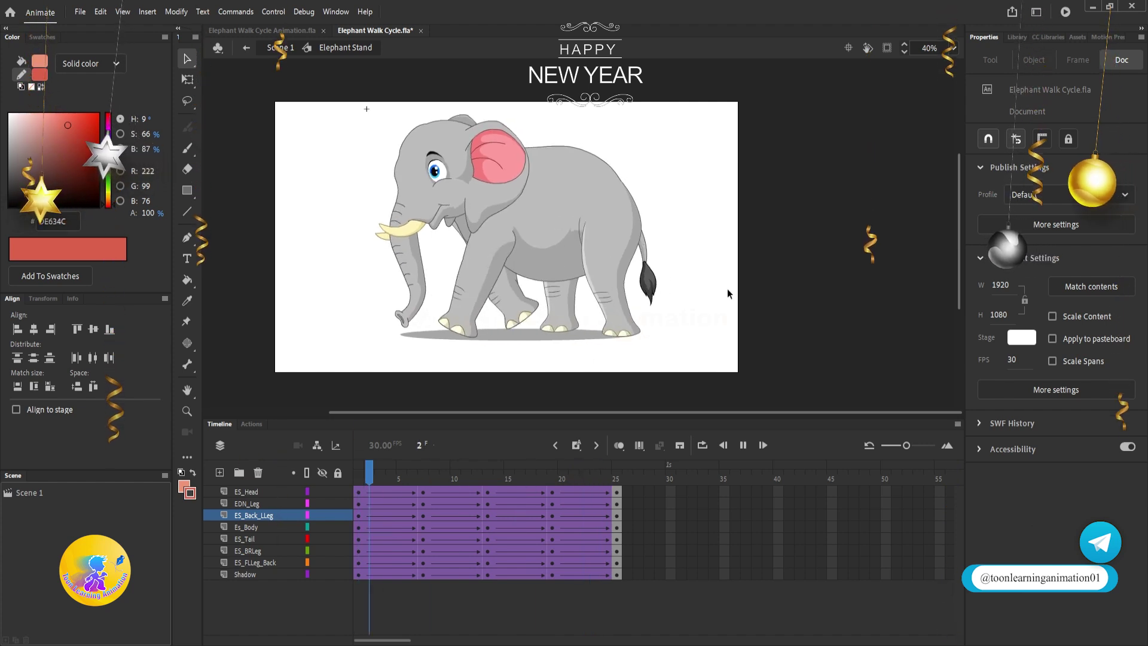
key("Return")
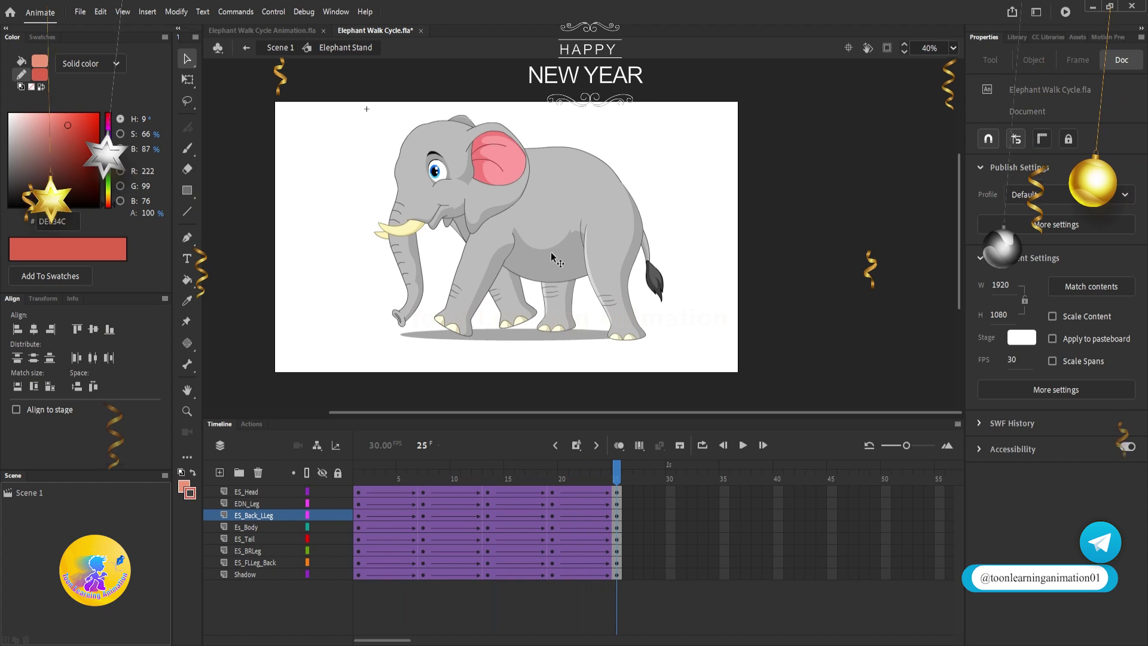
key("Return")
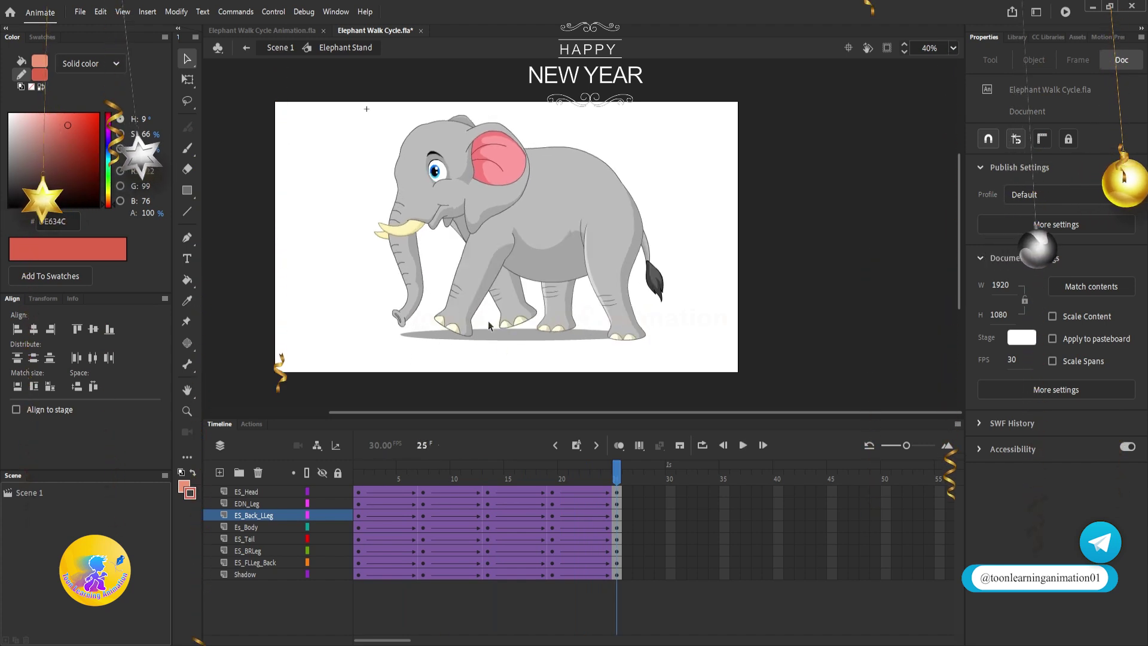
left_click_drag(491, 470, 358, 470)
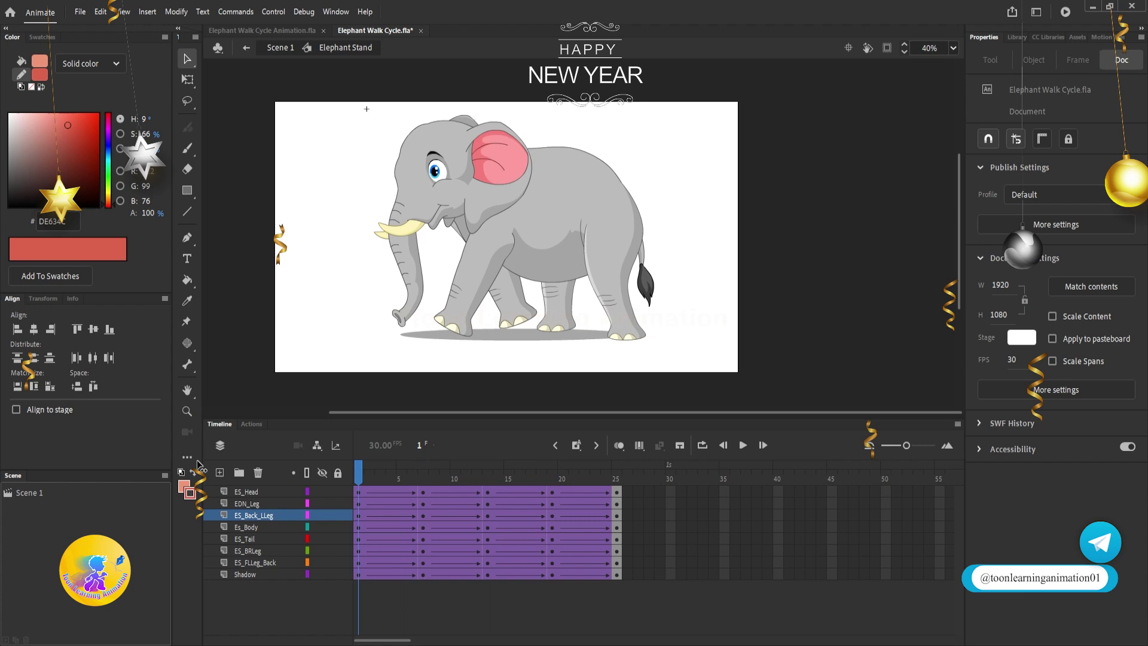
- Compare the keyframe timing inside the near front leg symbol ES FLLeg with the Elephant Stand poses at frames 7, 13, 19 and 25
double_click(463, 326)
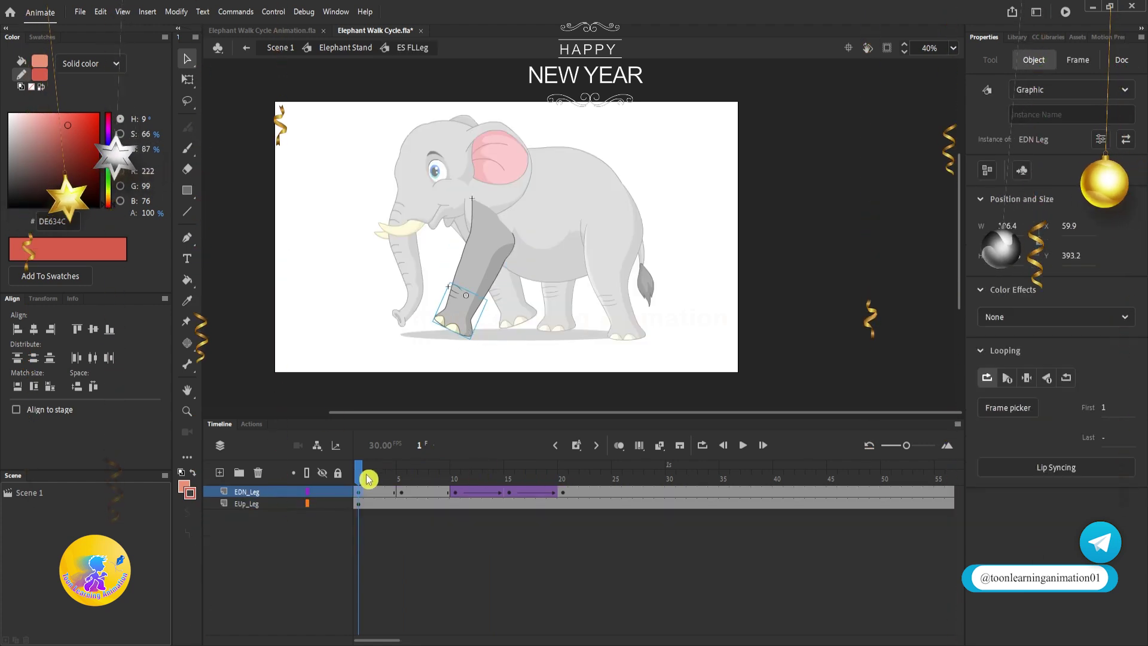
double_click(711, 315)
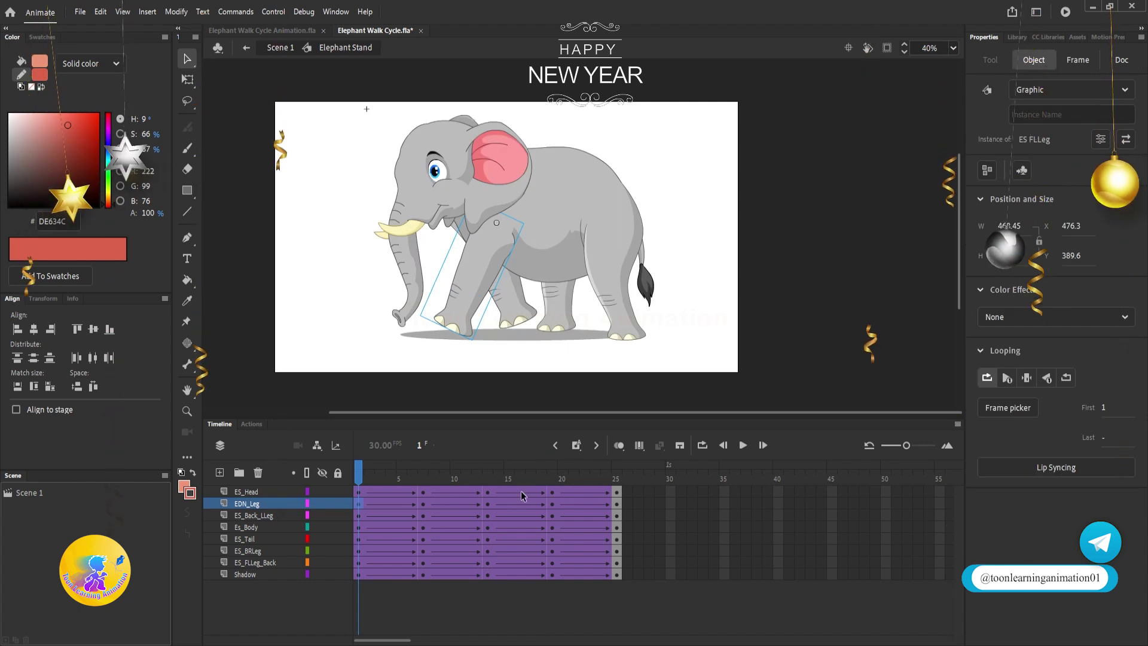
left_click(428, 477)
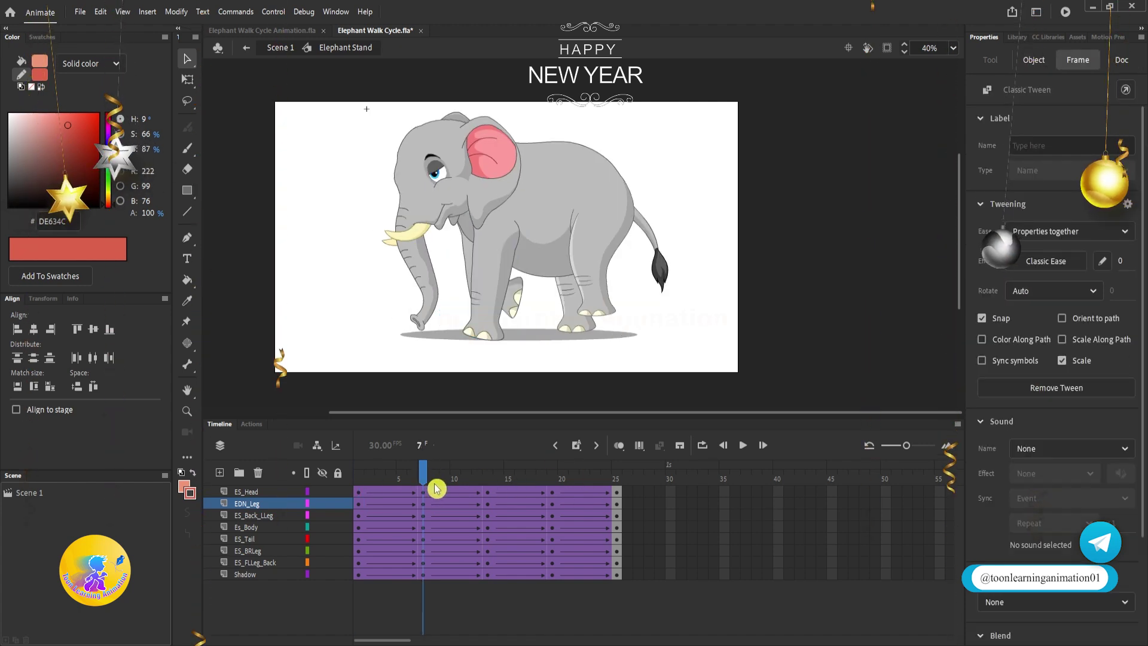
left_click(488, 480)
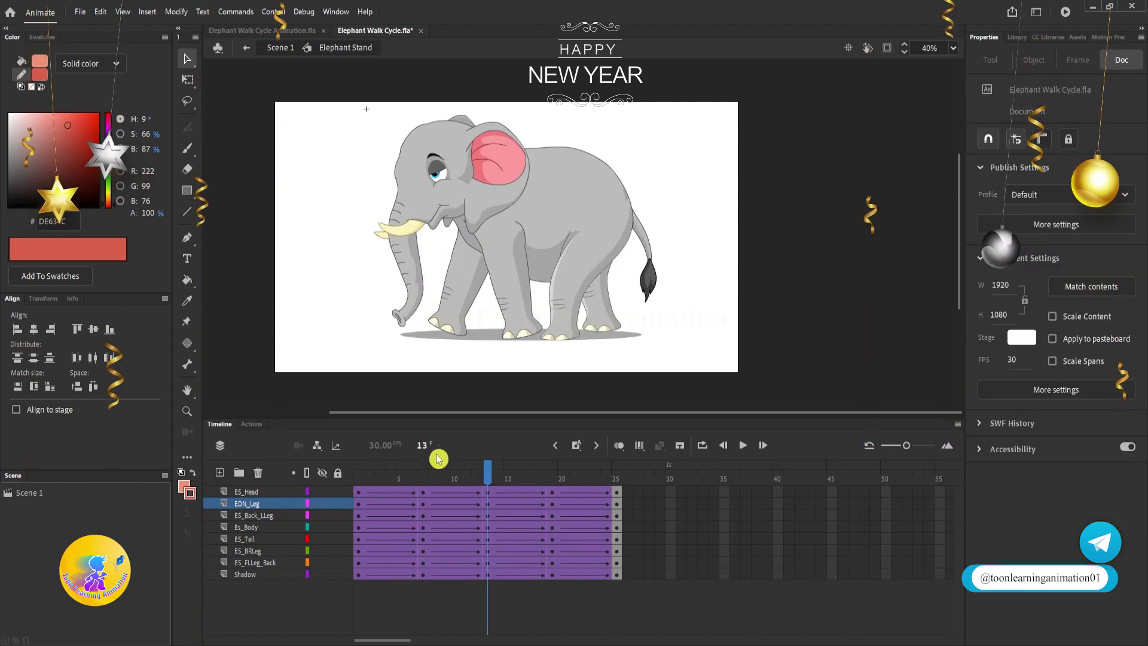
left_click(551, 479)
left_click(608, 479)
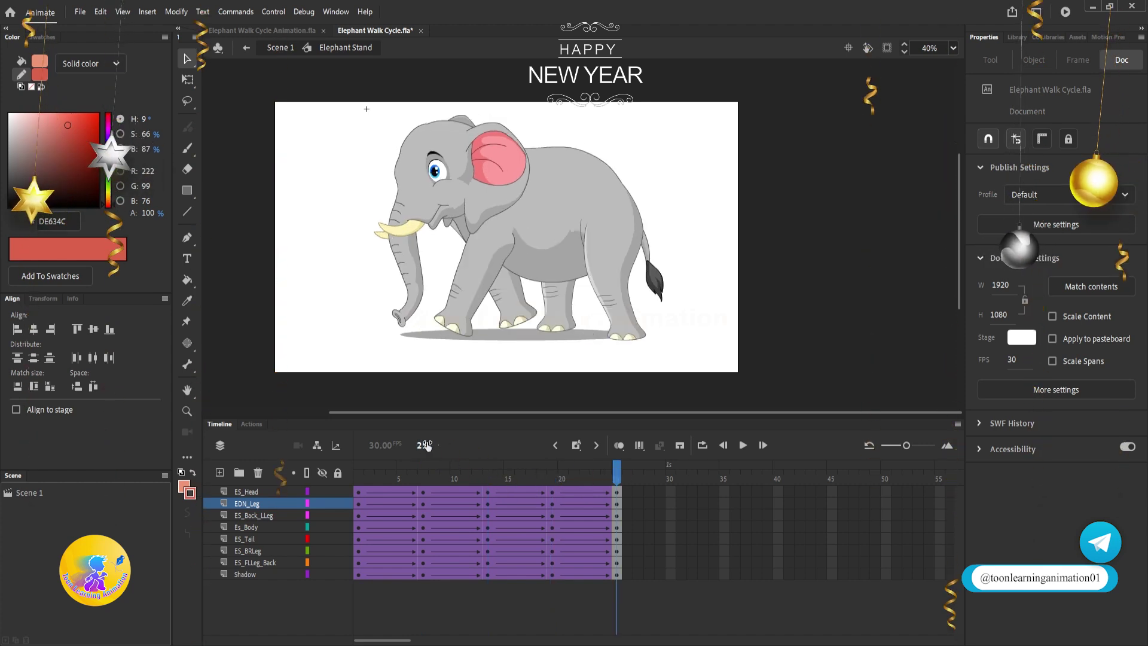
left_click_drag(615, 478, 357, 478)
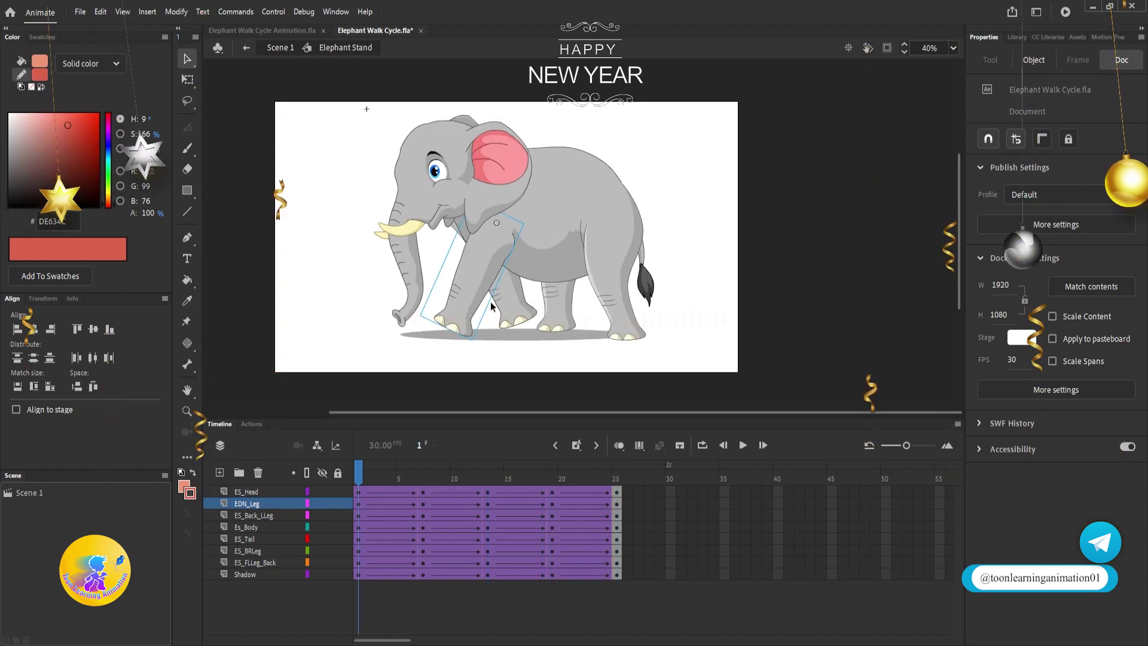
- Insert frames inside ES FLLeg so the EDN_Leg keyframes fall on frames 7, 13, 19 and 25, and return to Elephant Stand
double_click(474, 311)
left_click(372, 476)
key("F5")
key("F5")
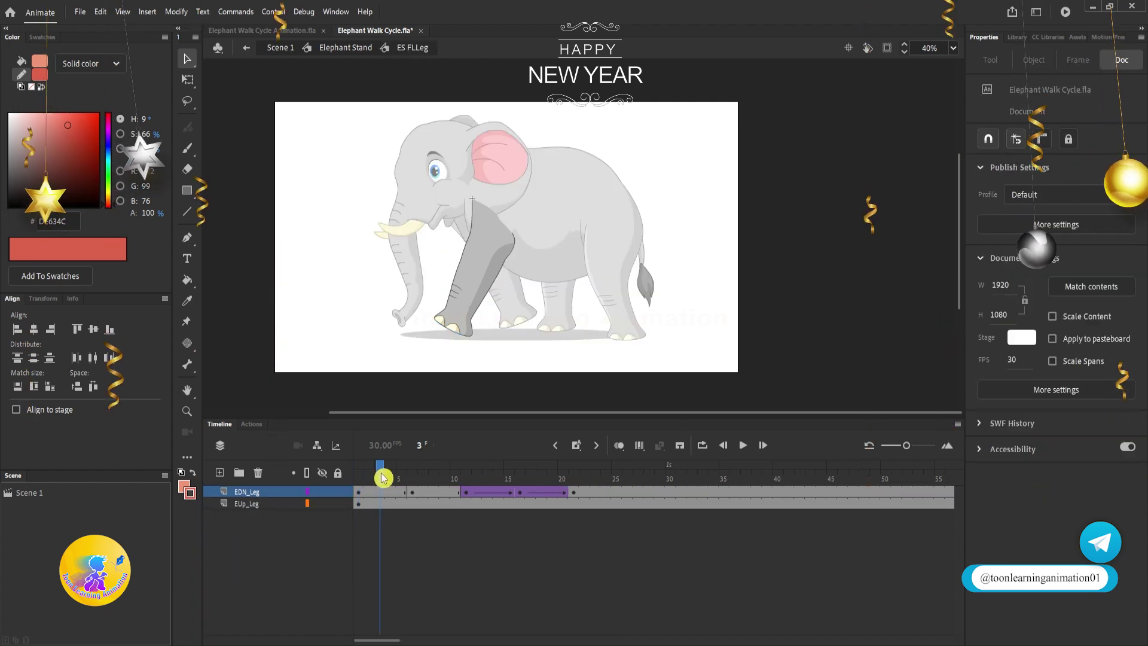
left_click_drag(427, 477, 454, 472)
key("F5")
key("F5")
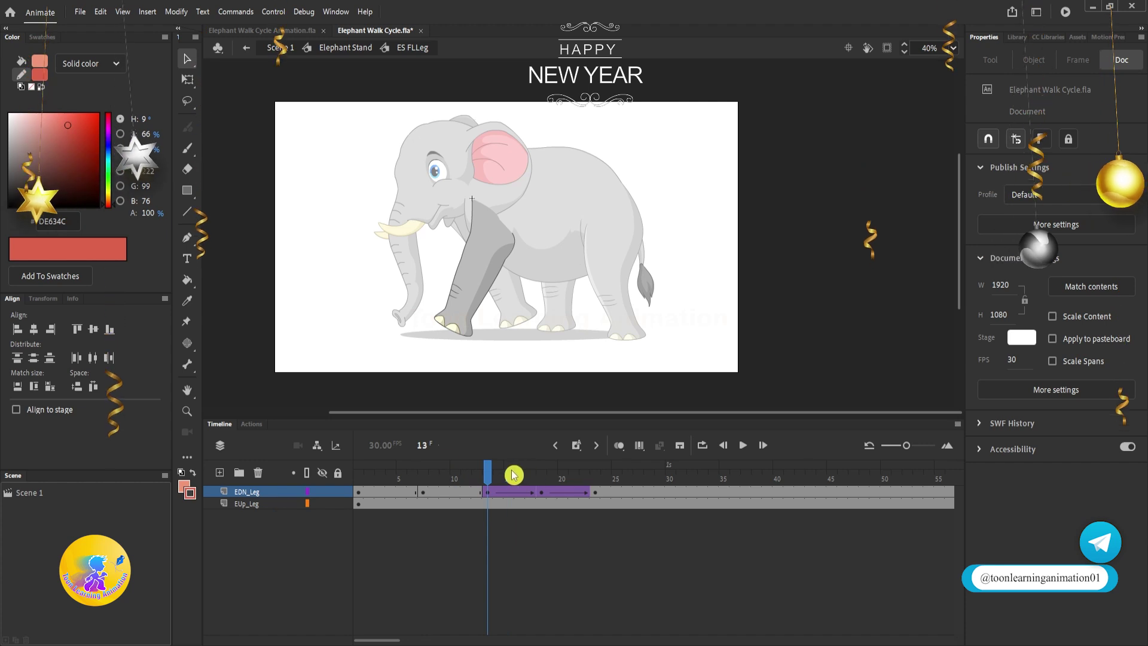
left_click(518, 477)
left_click(555, 478)
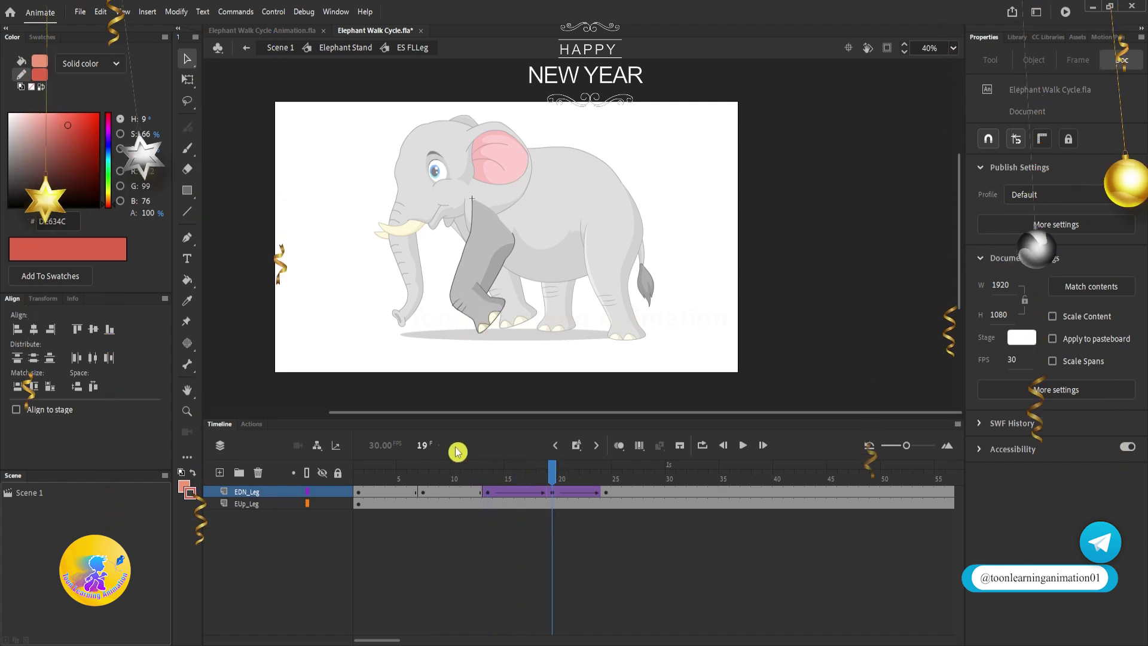
left_click(580, 476)
key("F5")
double_click(704, 314)
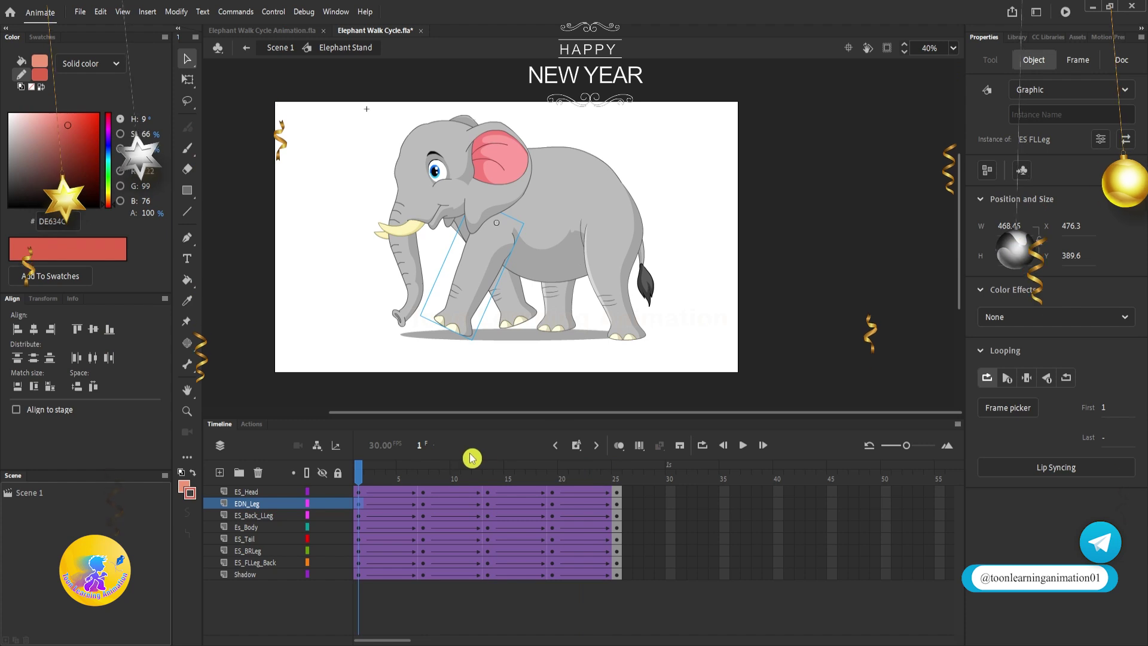
- Insert frames between the leg keyframes inside ES FLLeg Back to match the 25-frame walk cycle, and return to Elephant Stand
double_click(512, 314)
left_click(387, 478)
left_click(427, 473)
key("F5")
left_click(512, 472)
key("F5")
left_click(565, 475)
key("F5")
mouse_move(575, 476)
left_mouse_down()
mouse_move(487, 477)
mouse_move(616, 477)
mouse_move(595, 477)
left_mouse_up()
double_click(817, 255)
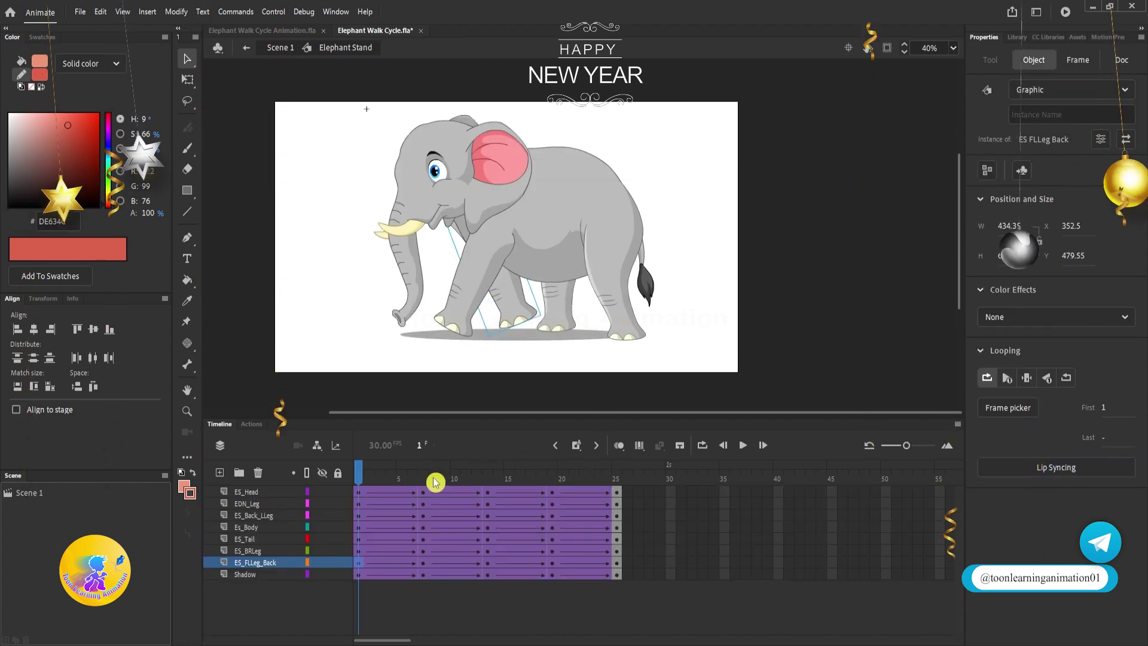
- Play the Elephant Stand animation to check the retimed front legs, and return to frame 1
left_click(694, 213)
key("Return")
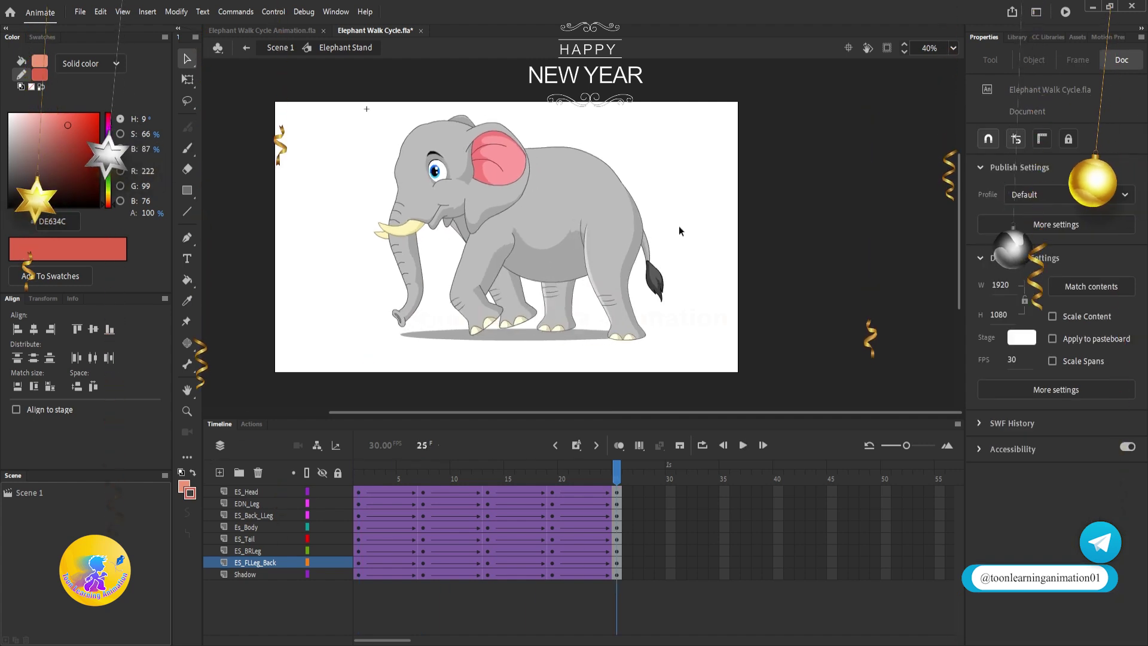
key("Return")
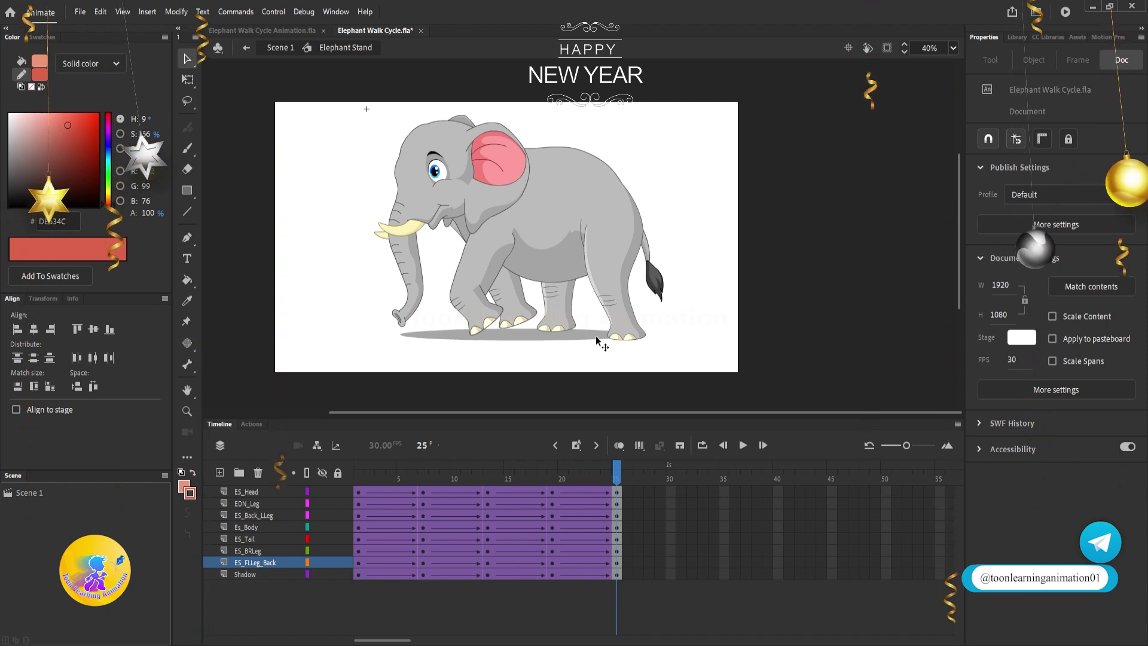
left_click(359, 473)
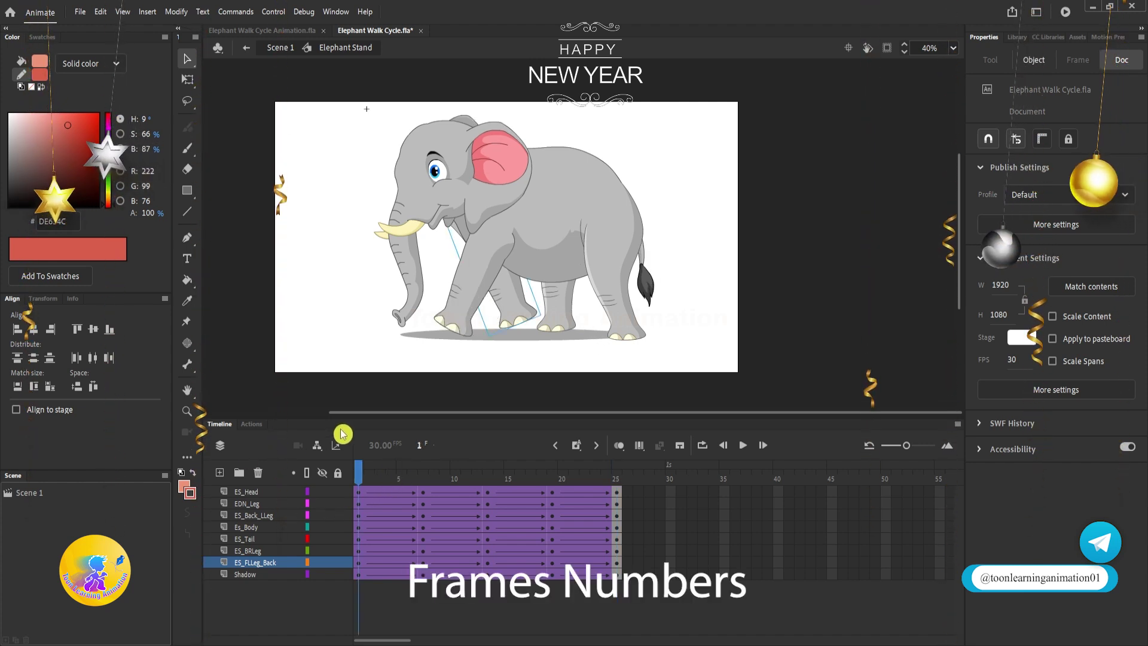
- Set the looping first frame of the near front leg ES FLLeg to 7 at keyframe 7
left_click(460, 324)
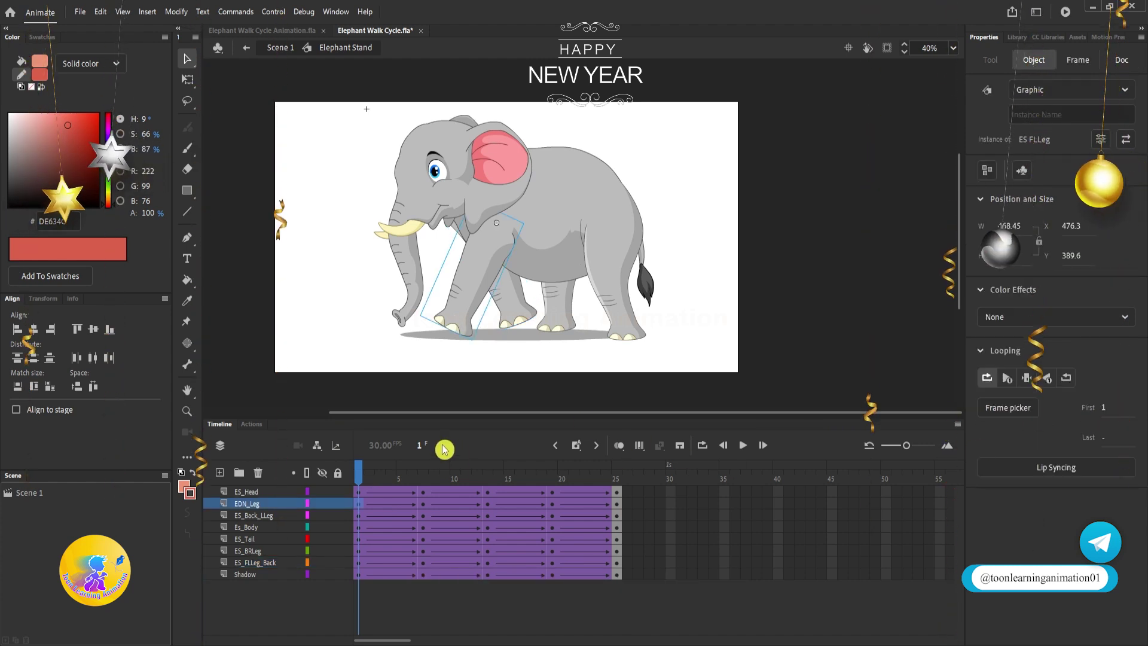
left_click(422, 490)
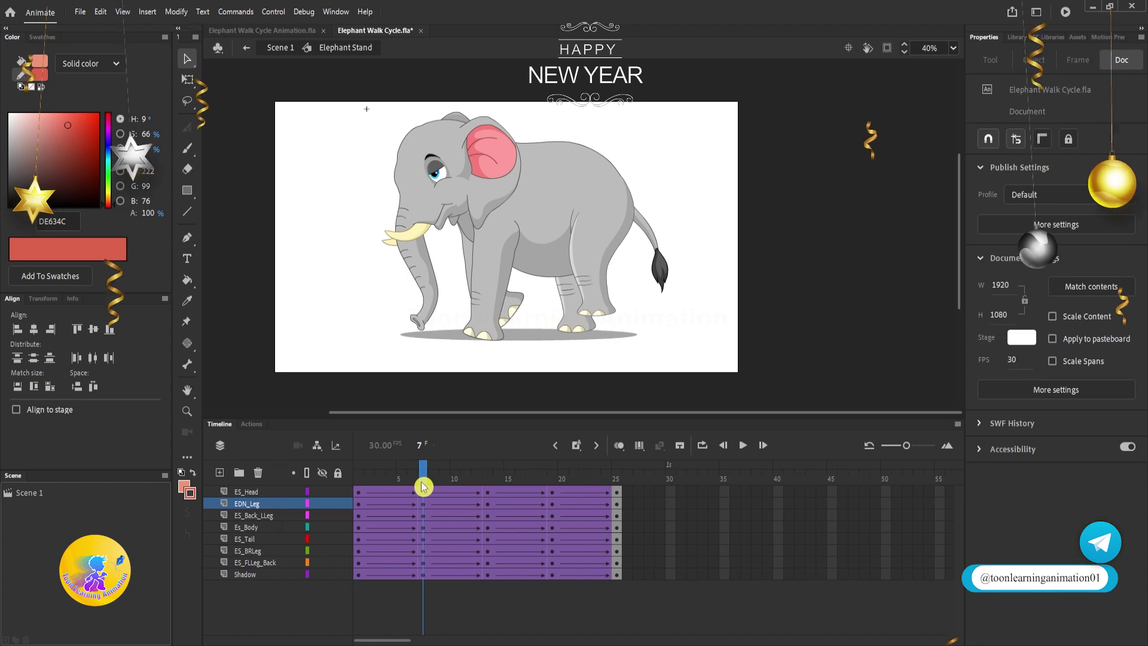
left_click(487, 339)
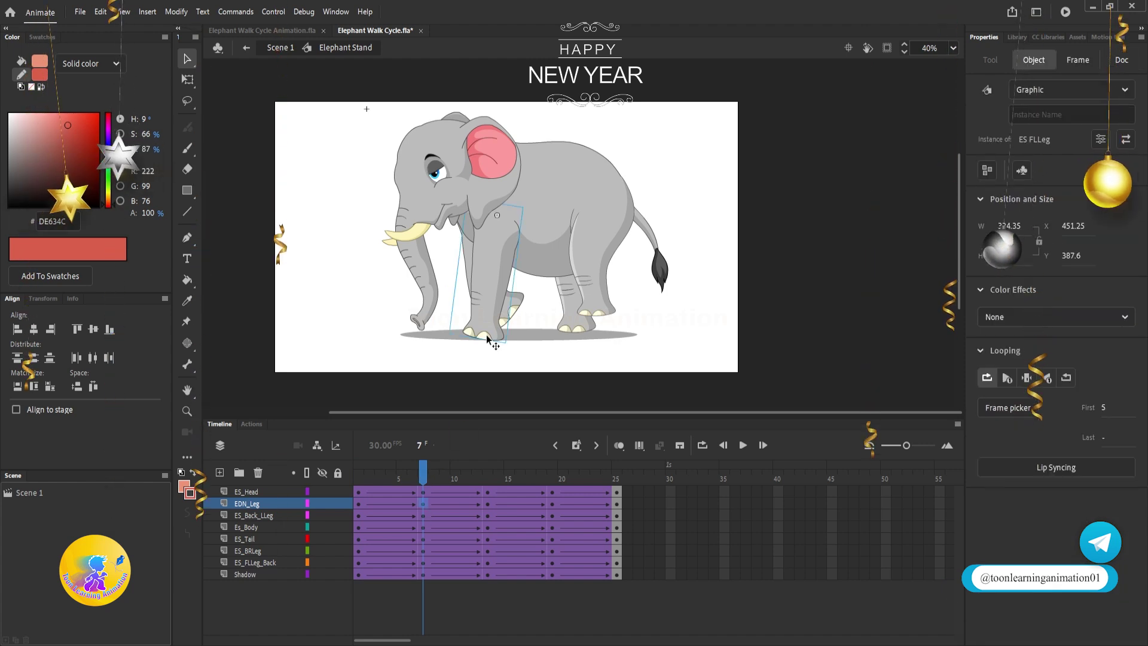
left_click(1106, 409)
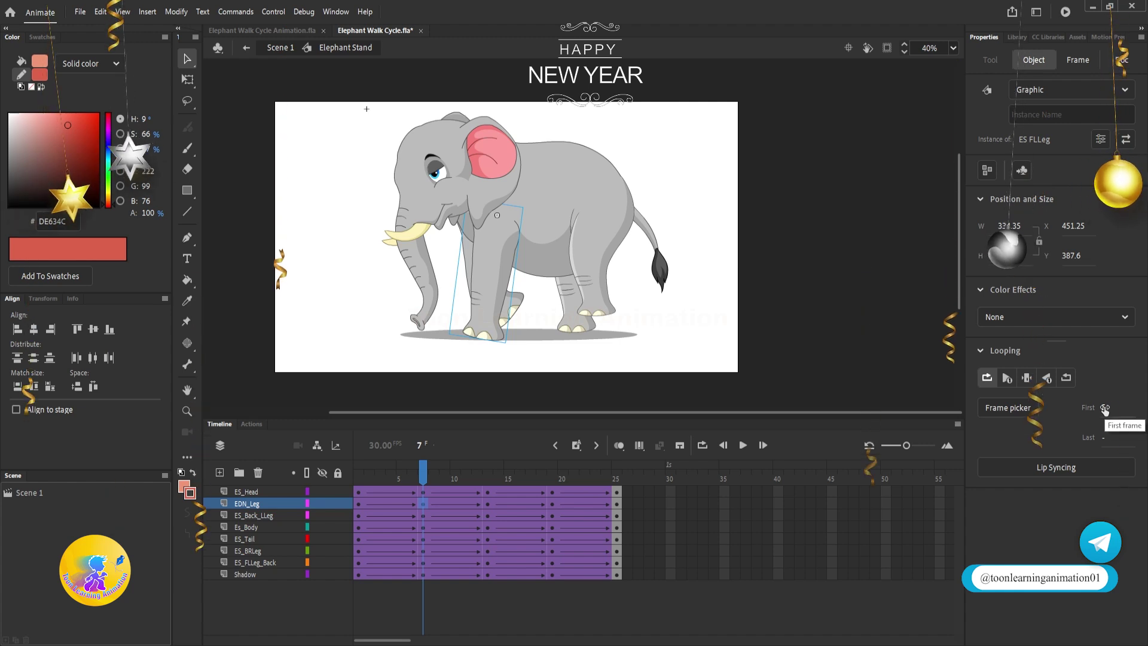
type("7")
- Set the looping first frame of the near front leg ES FLLeg to 13 at keyframe 13
left_click(489, 479)
left_click(509, 333)
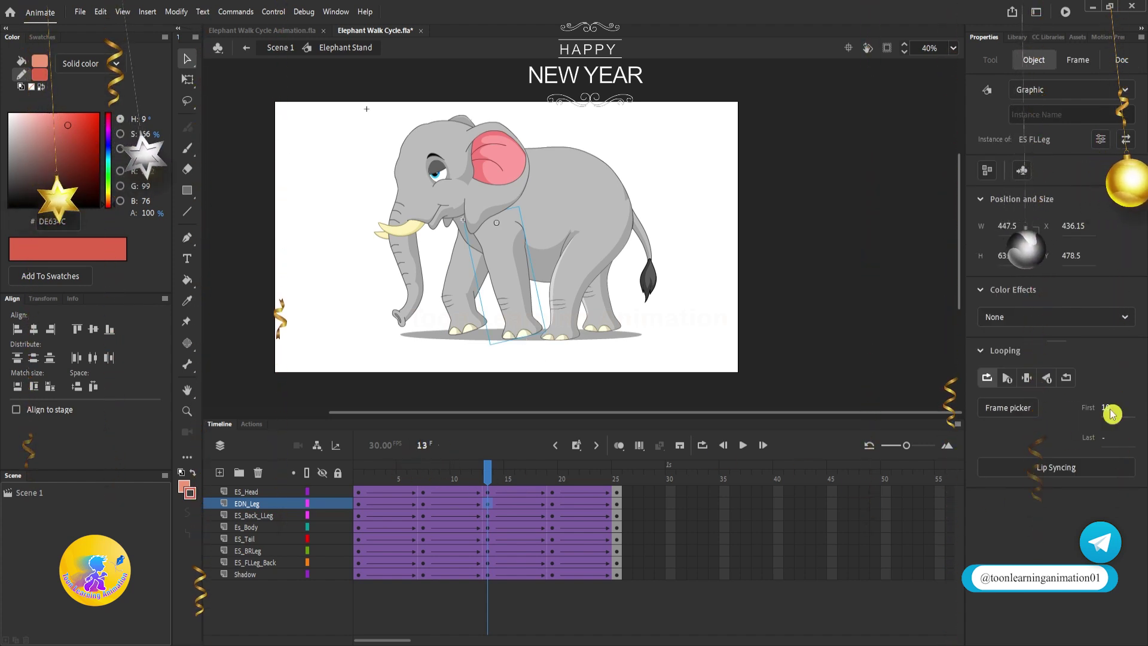
type("13")
key("Return")
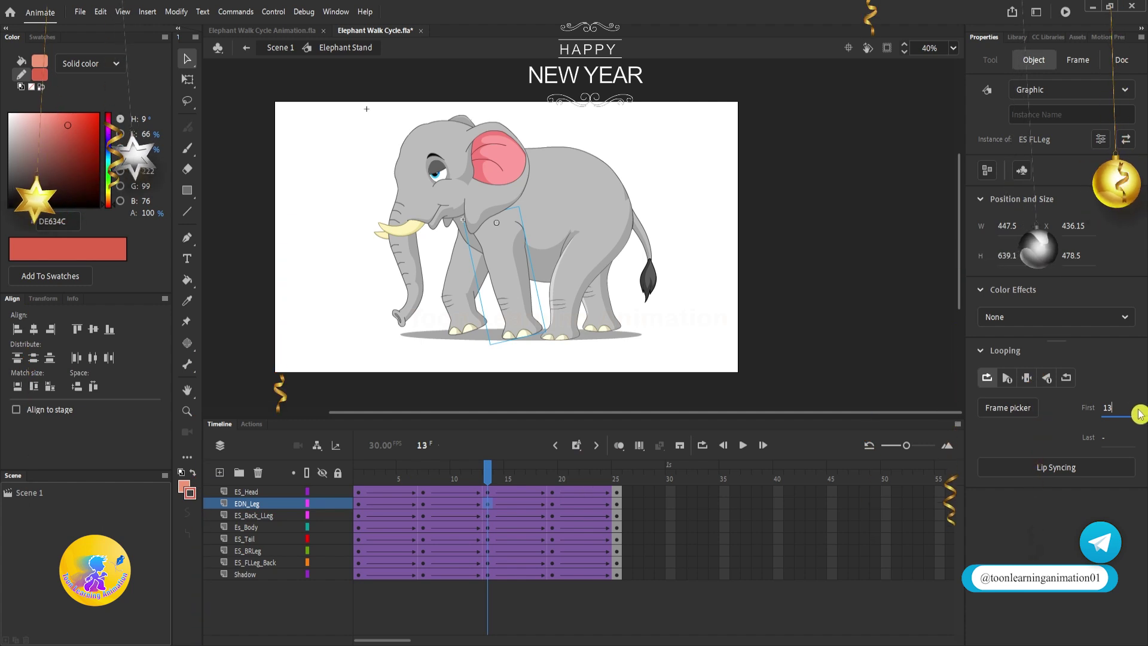
- Check the looping first-frame setting of the near front leg ES FLLeg at keyframes 19 and 25
left_click(552, 476)
left_click(542, 383)
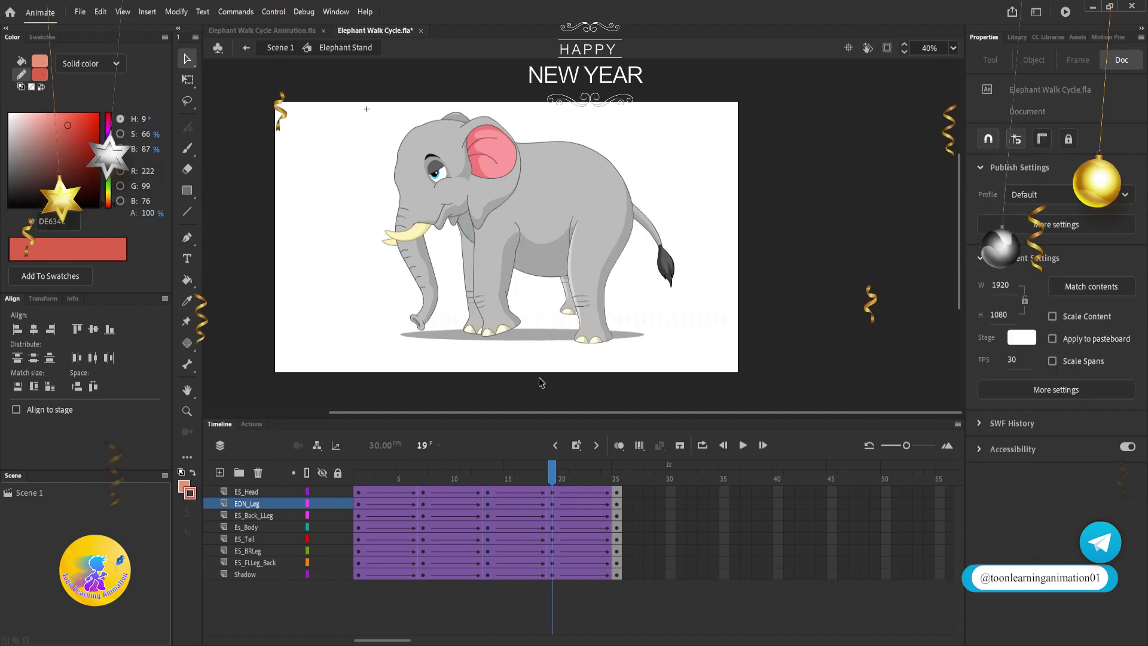
left_click(504, 325)
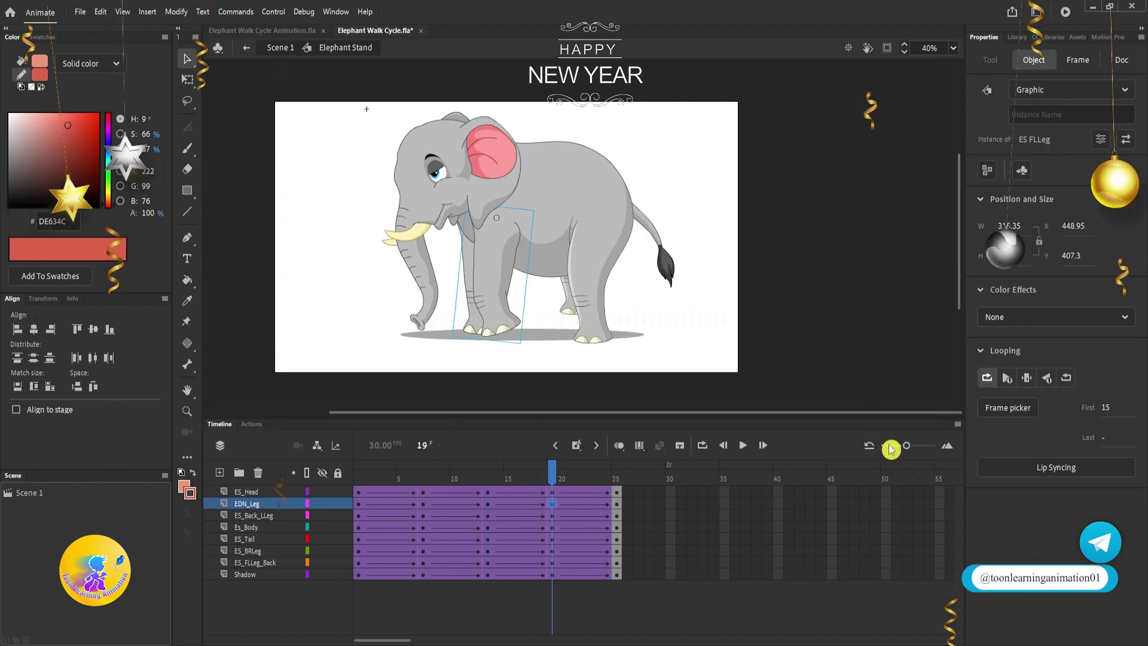
left_click(618, 479)
left_click(488, 281)
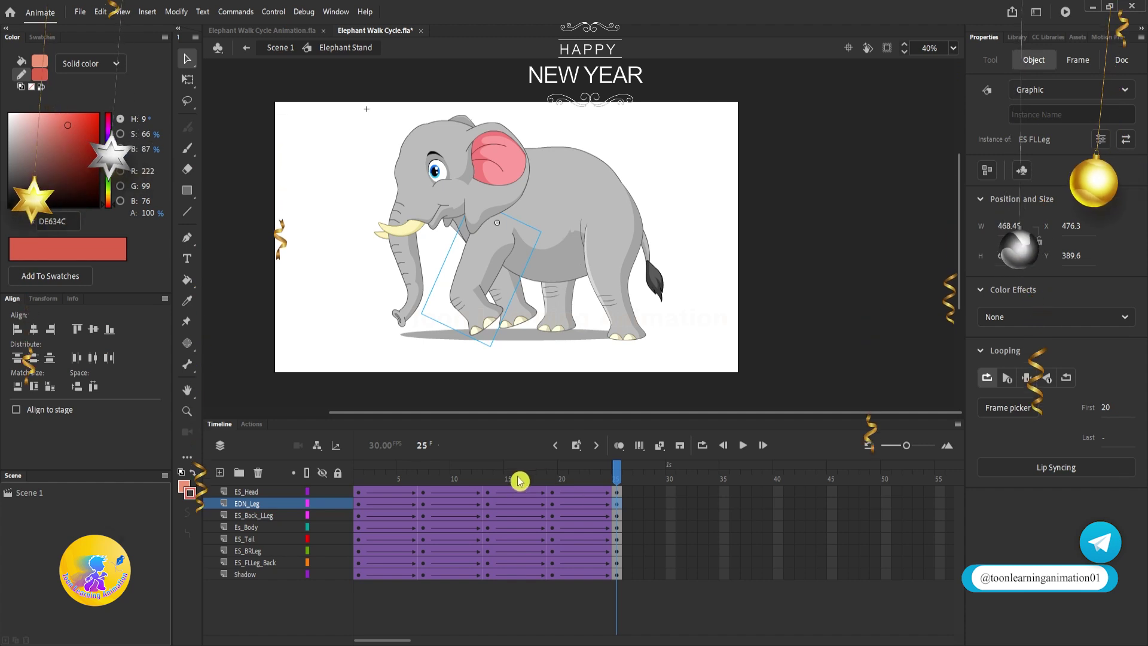
- Check the looping first-frame setting of the far front leg ES FLLeg Back at keyframes 19 and 25
left_click(494, 473)
left_click(551, 472)
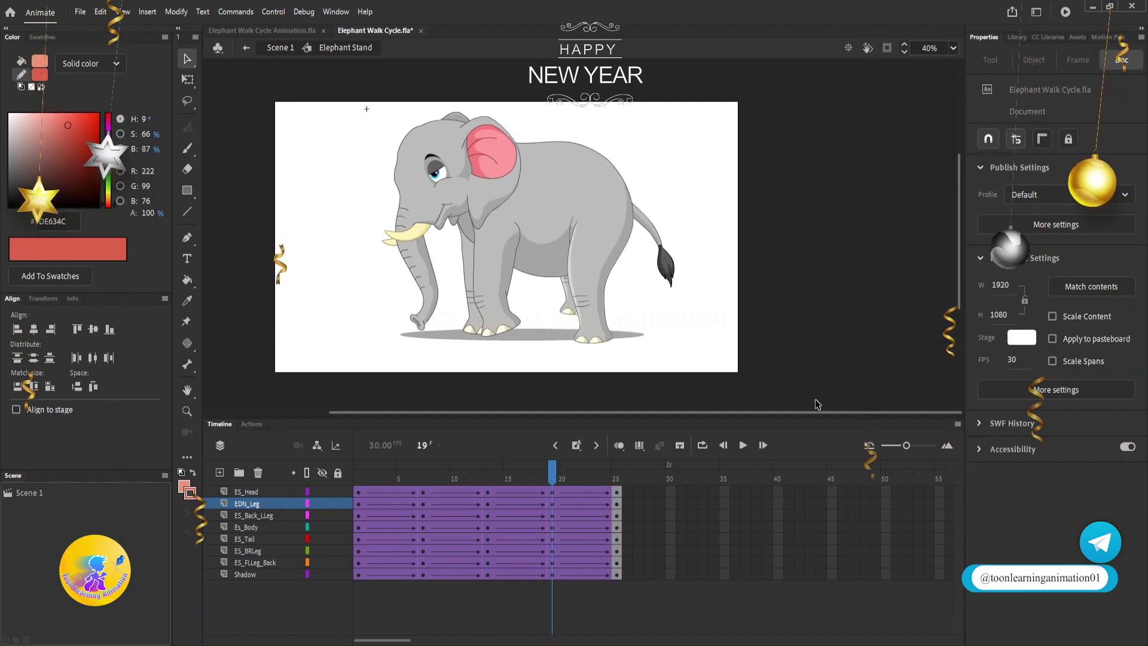
left_click(476, 329)
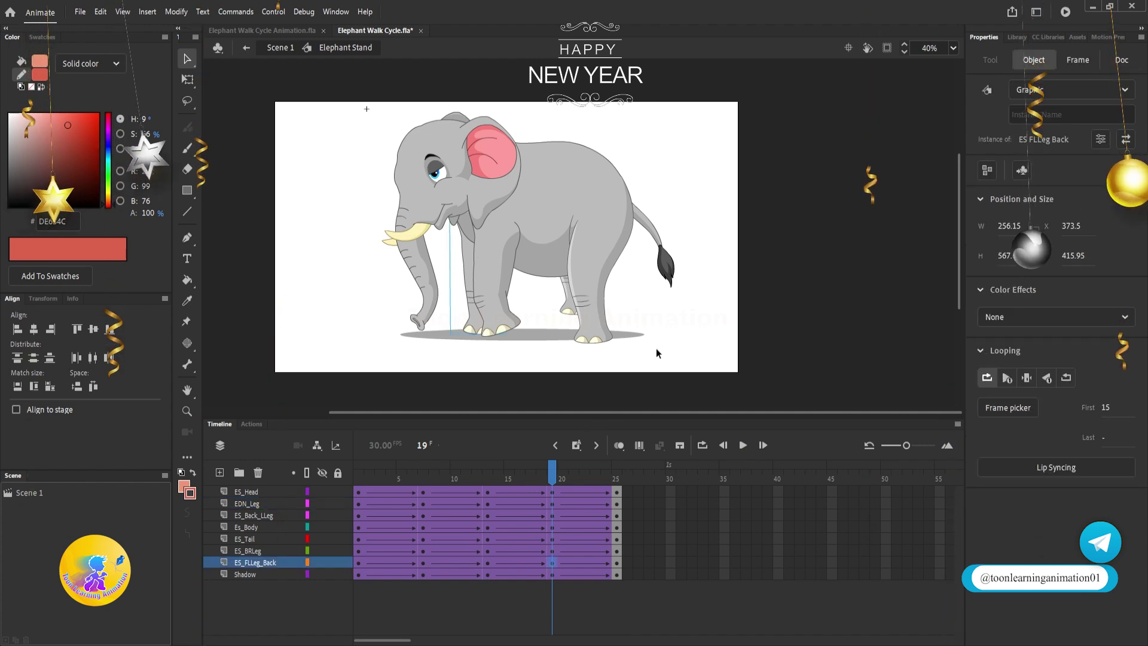
left_click(619, 476)
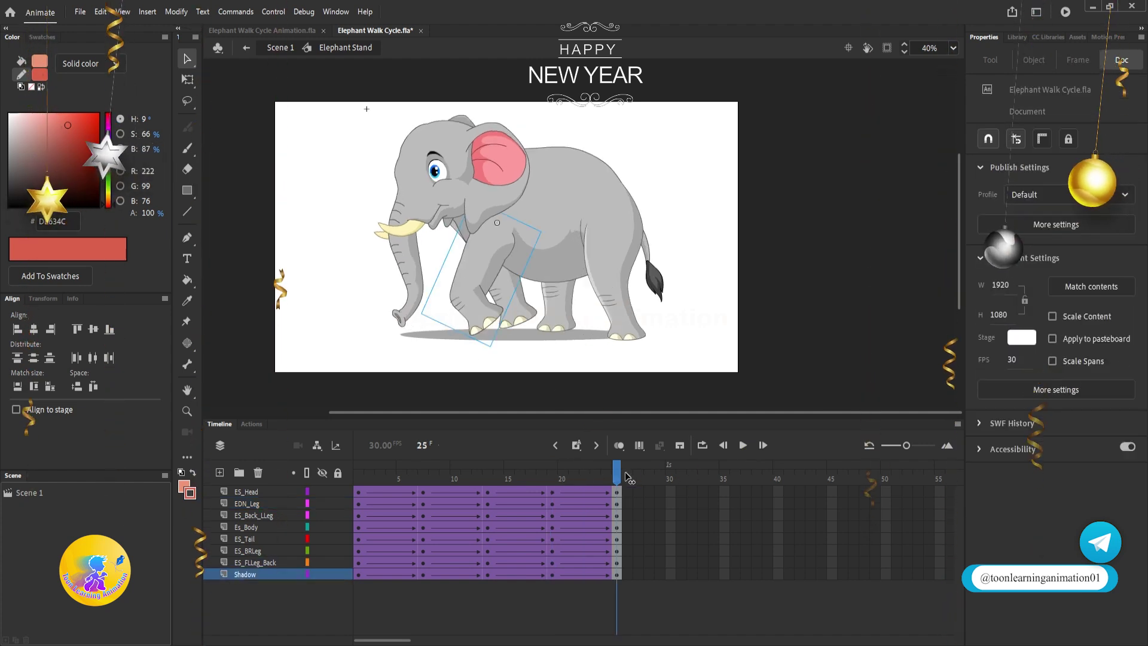
left_click(470, 308)
left_click(528, 322)
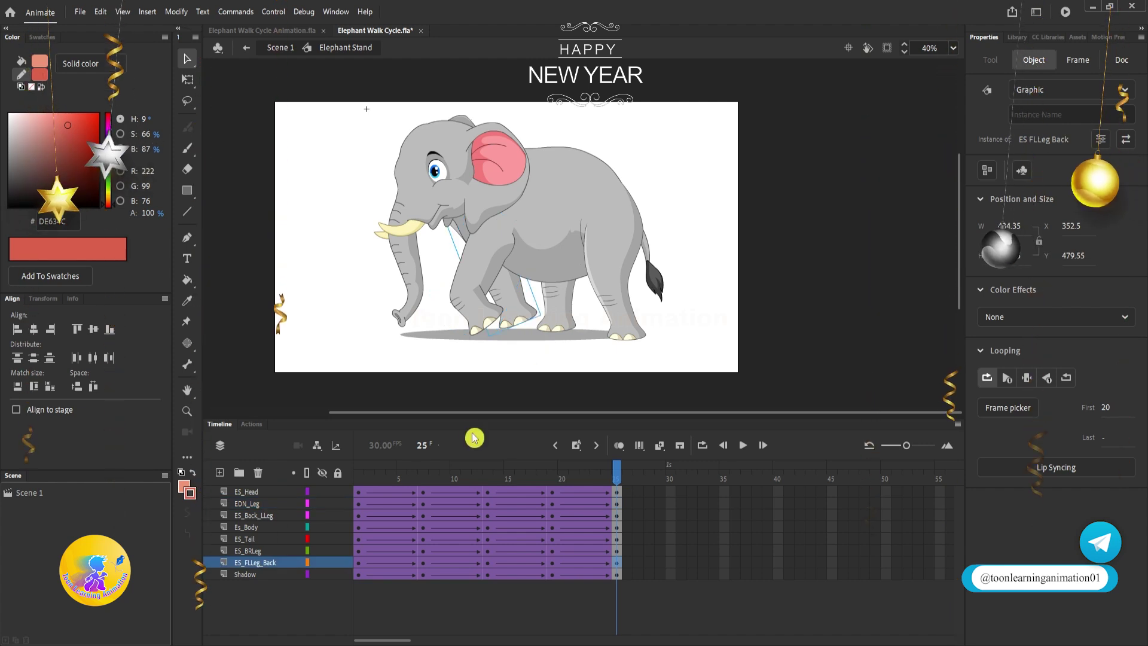
- Synchronize the symbols across all frames of the EDN_Leg and ES_FLLeg_Back layers
left_click(577, 505, "ctrl")
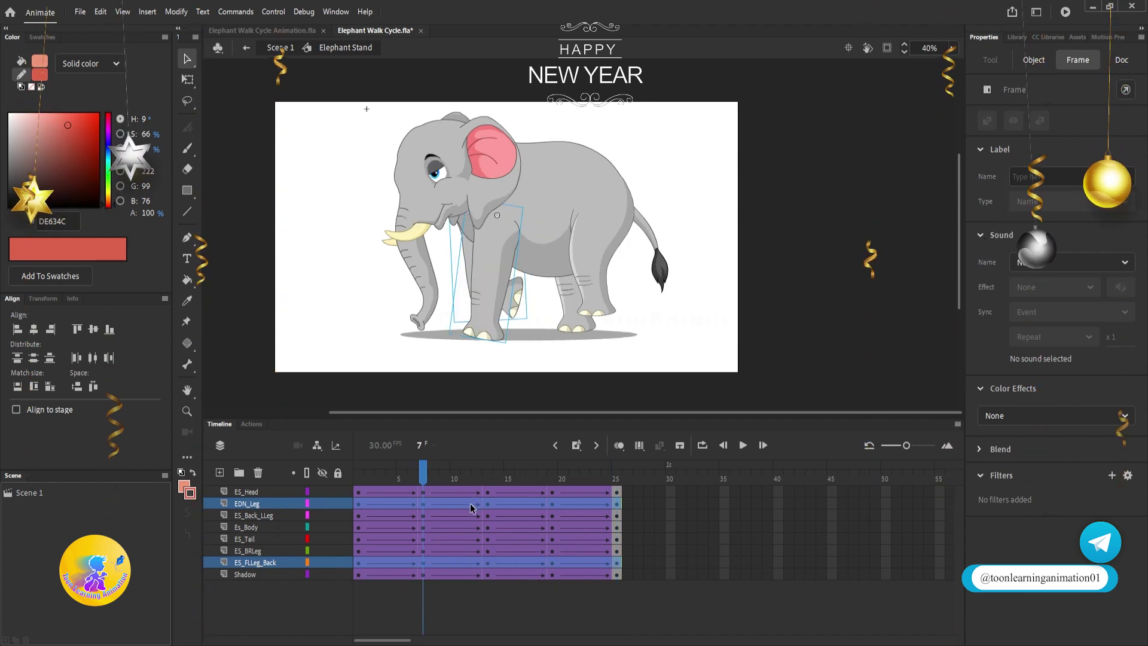
right_click(470, 503)
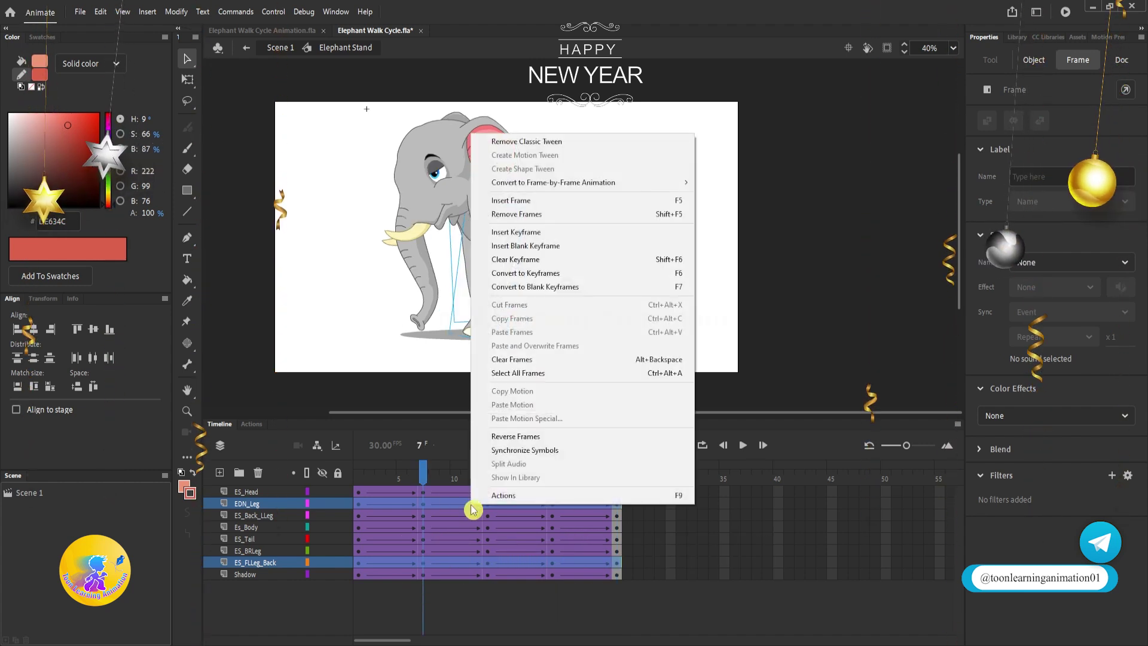
left_click(524, 451)
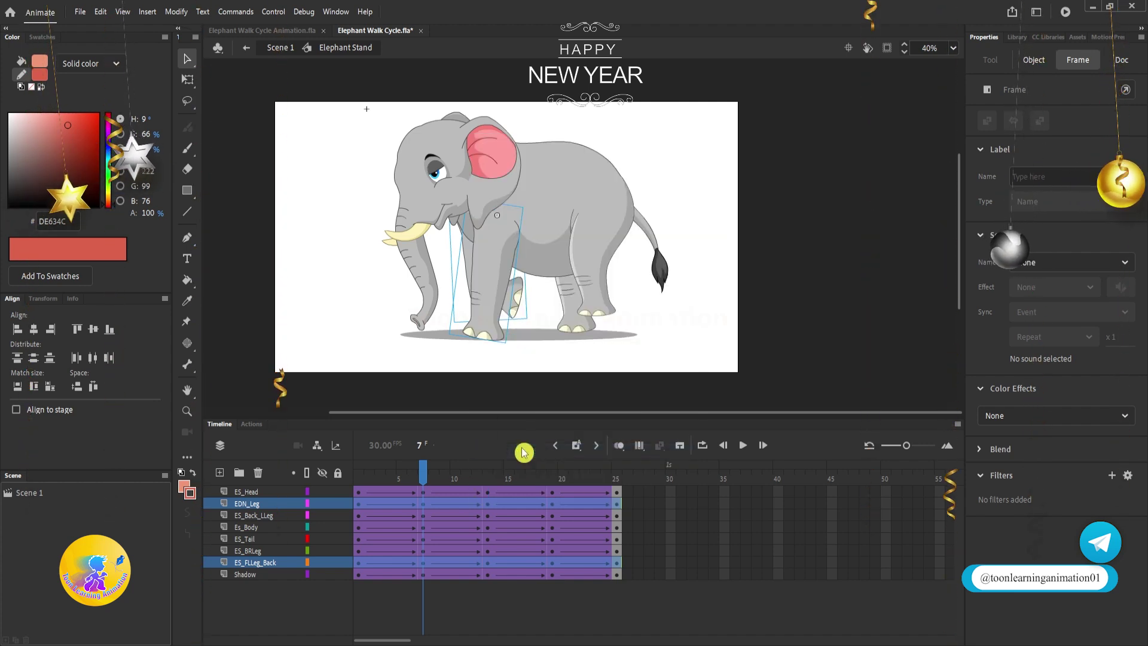
- Check both front legs' looping first-frame settings at frame 19 and inspect the keyframes inside the ES FLLeg Back symbol
left_click(552, 467)
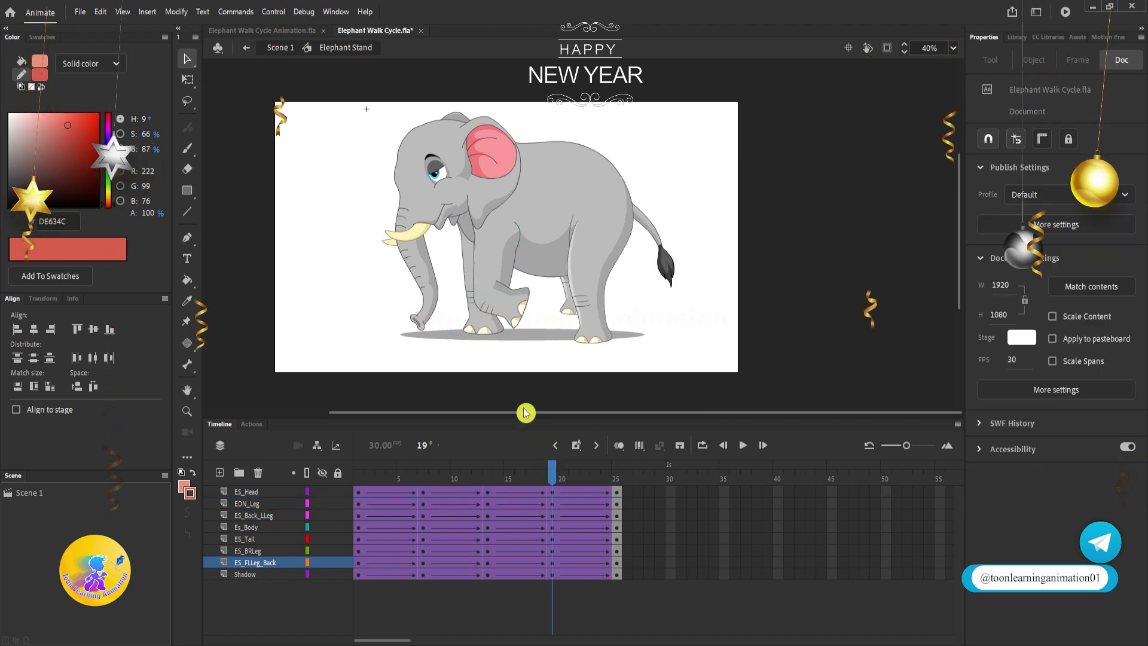
left_click(504, 311)
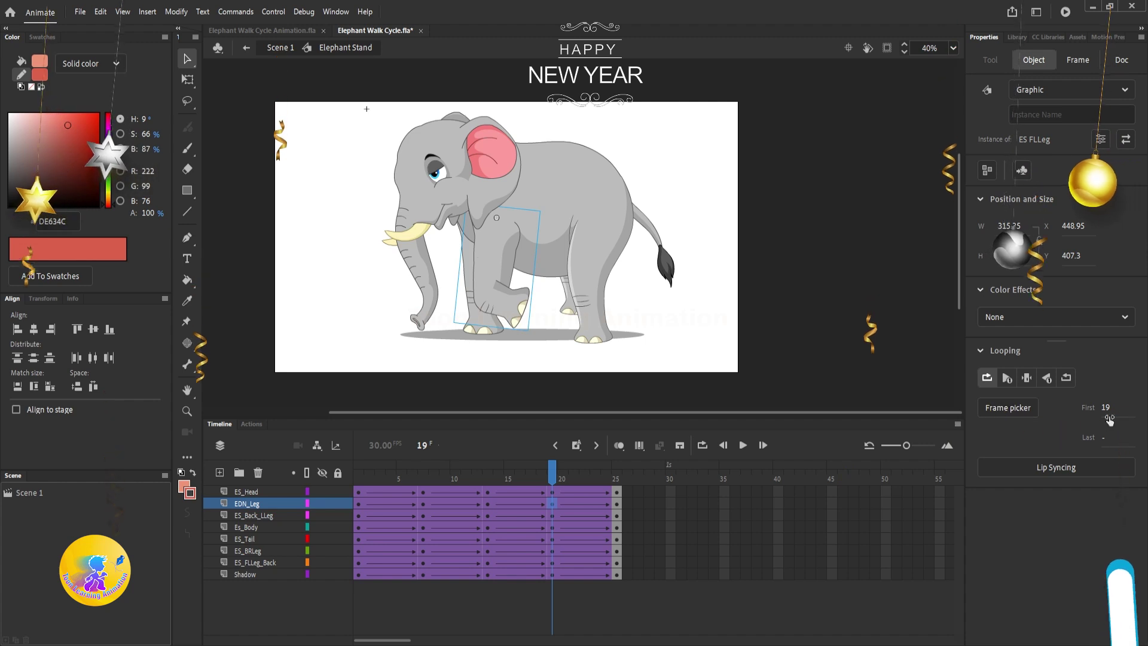
left_click(471, 336)
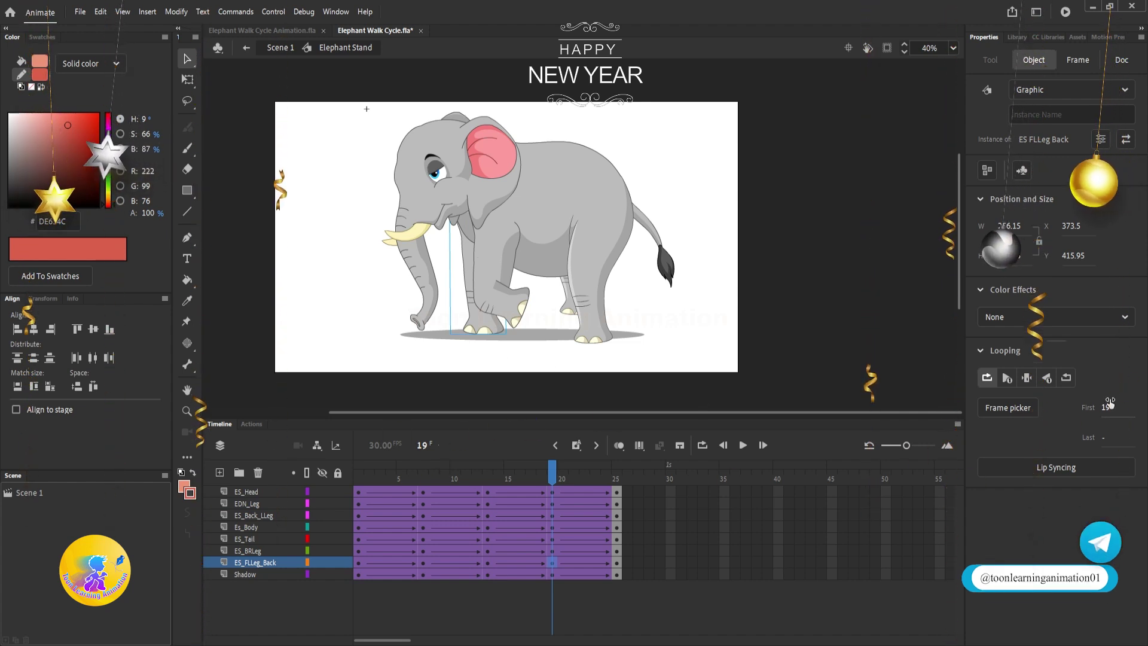
double_click(474, 332)
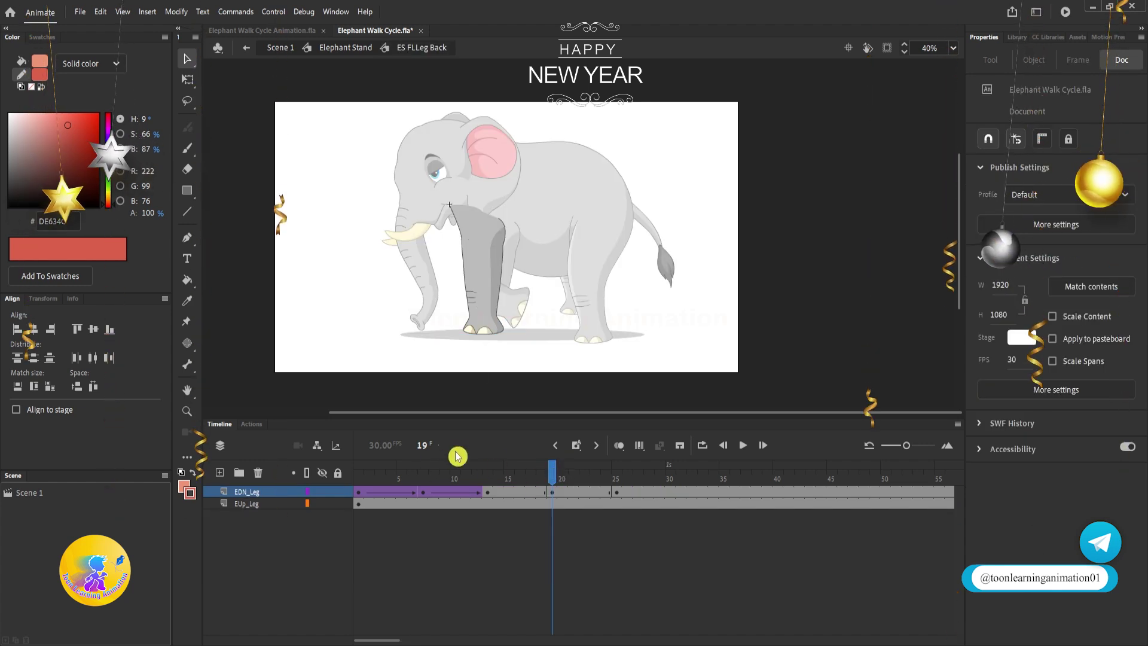
double_click(761, 276)
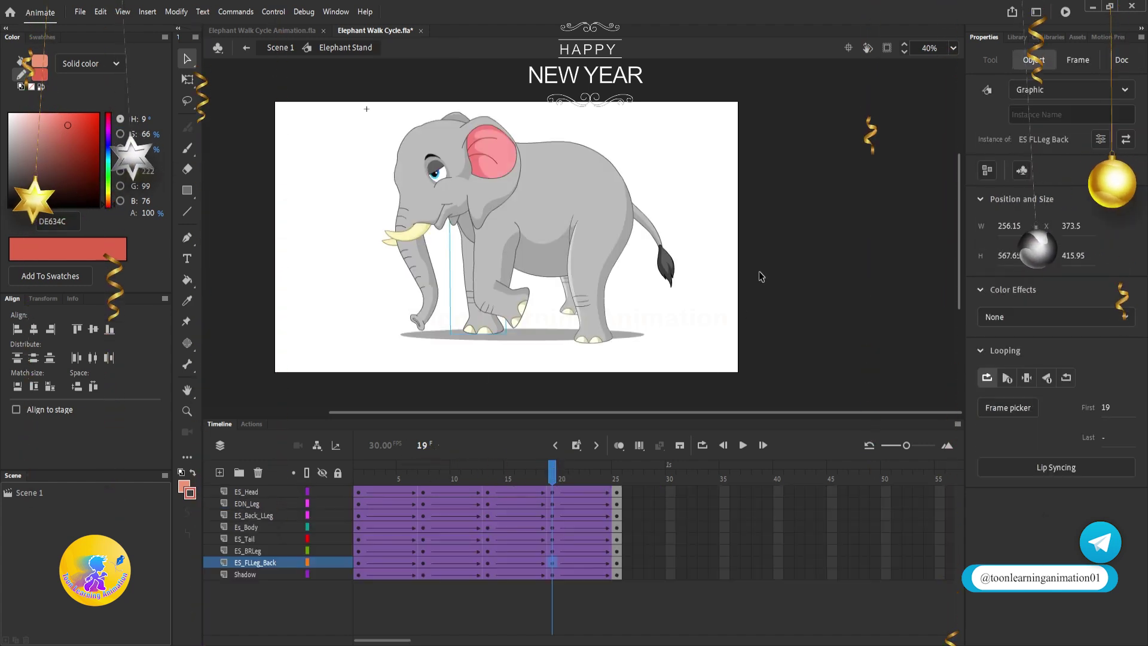
- Play the Elephant Stand animation to check the synchronized front legs
key("Return")
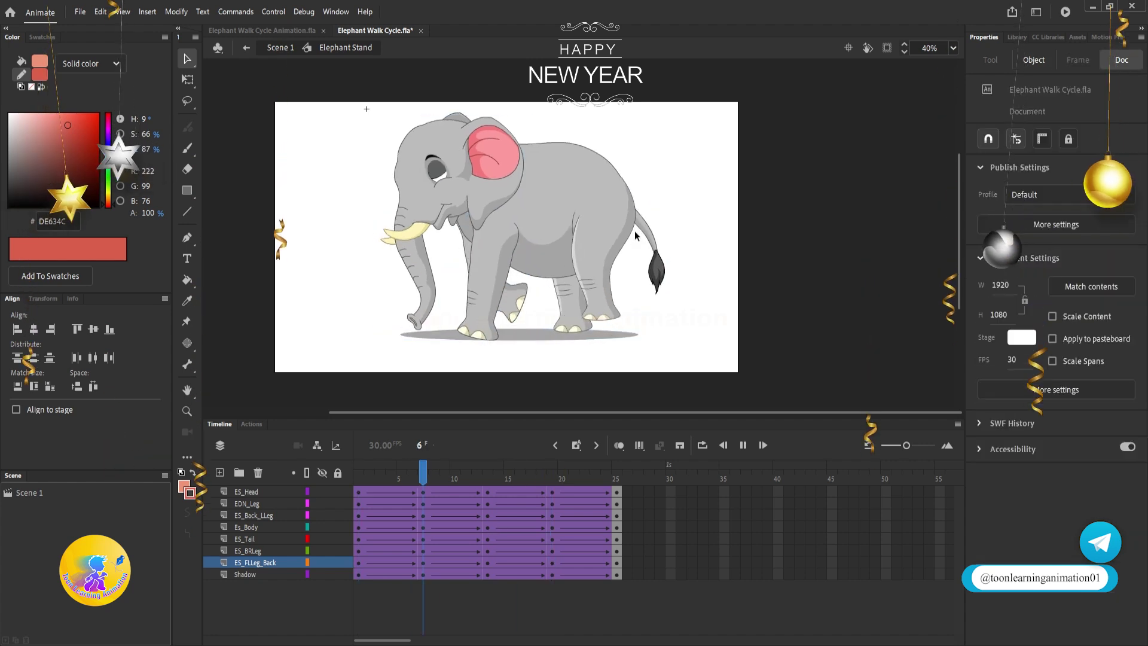
key("Return")
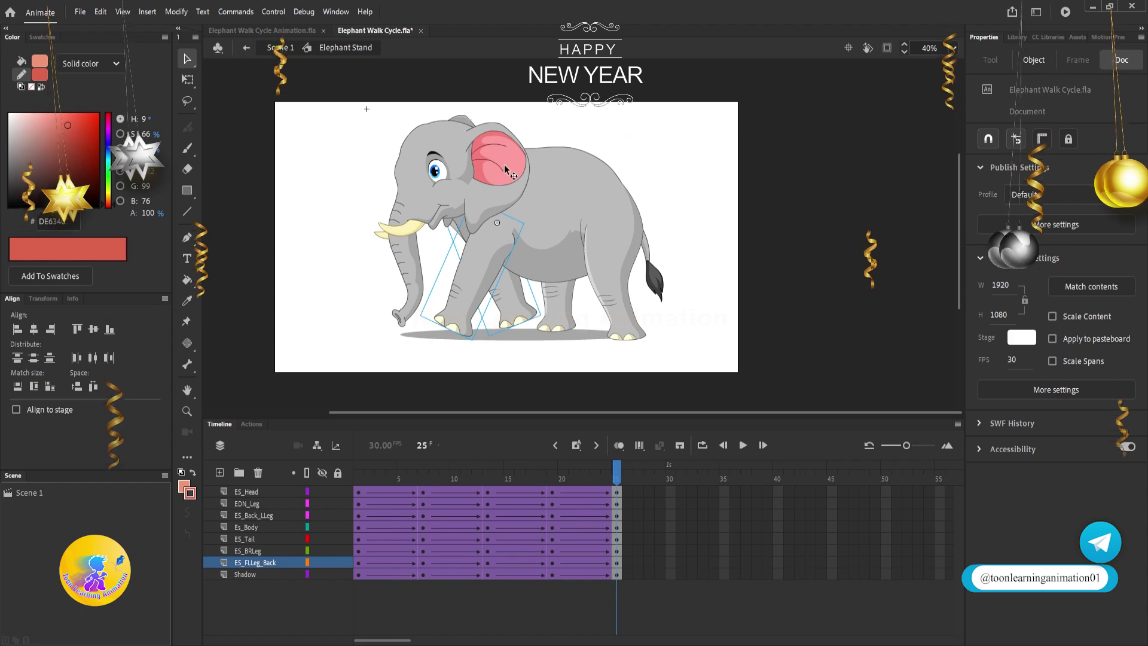
key("Return")
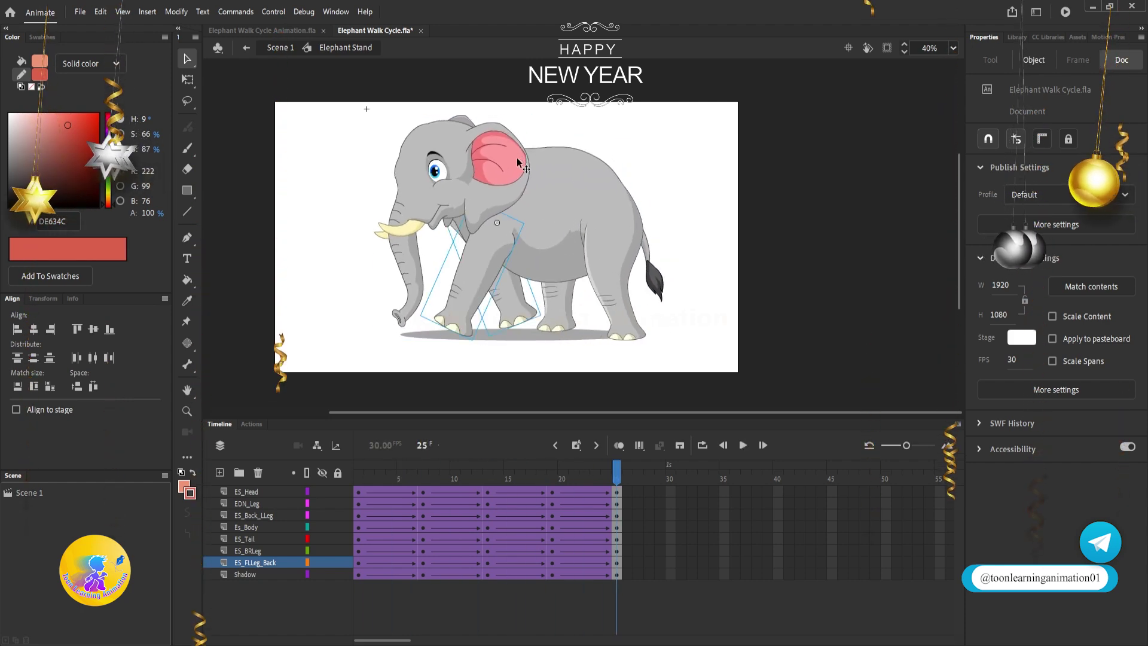
- Check the head's looping first frame at keyframe 13 and synchronize the symbols across the ES_Head layer's frames
left_click(489, 471)
left_click(503, 170)
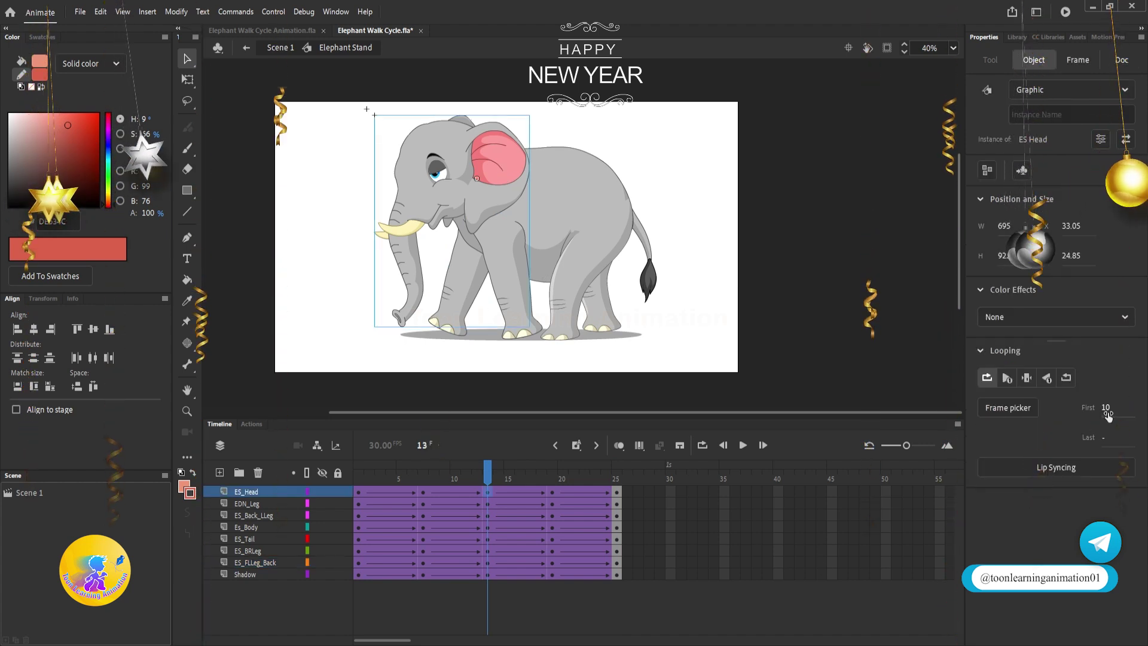
left_click(285, 494)
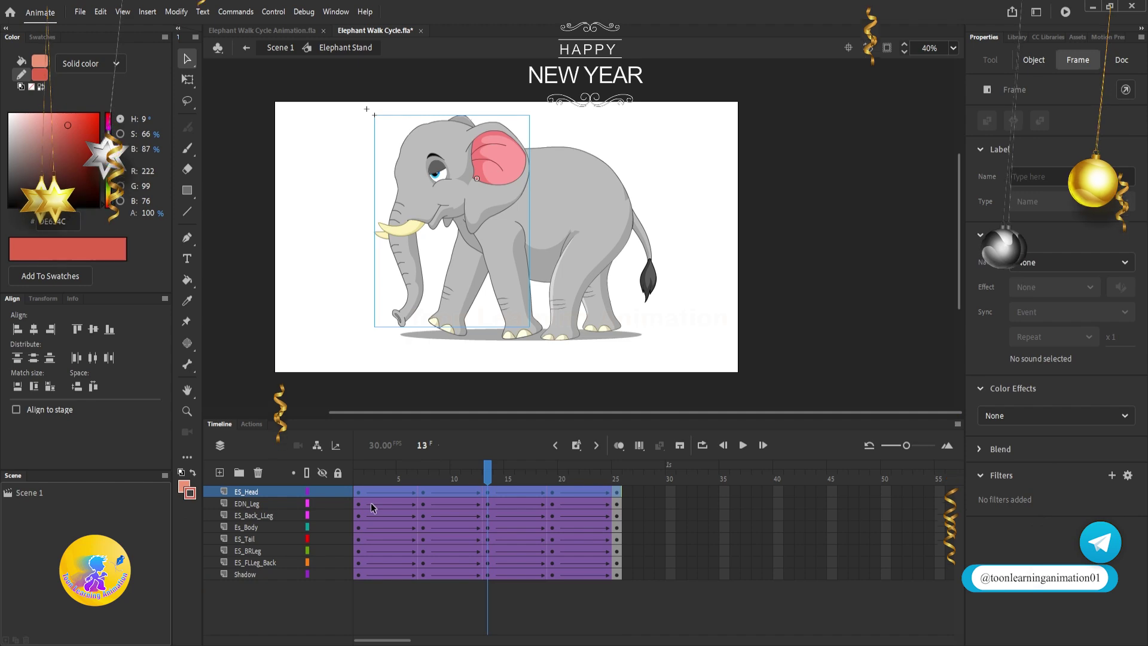
right_click(449, 491)
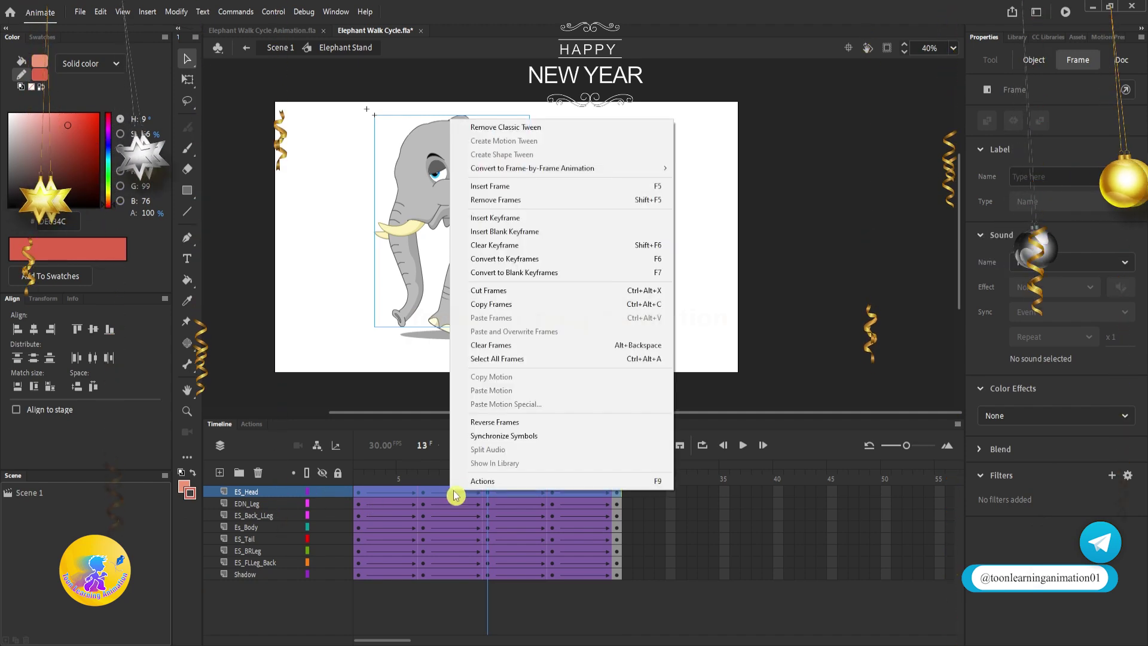
left_click(515, 436)
- Rewind Elephant Stand to frame 1, return to Scene 1 and play the walk cycle
left_click_drag(473, 480, 357, 481)
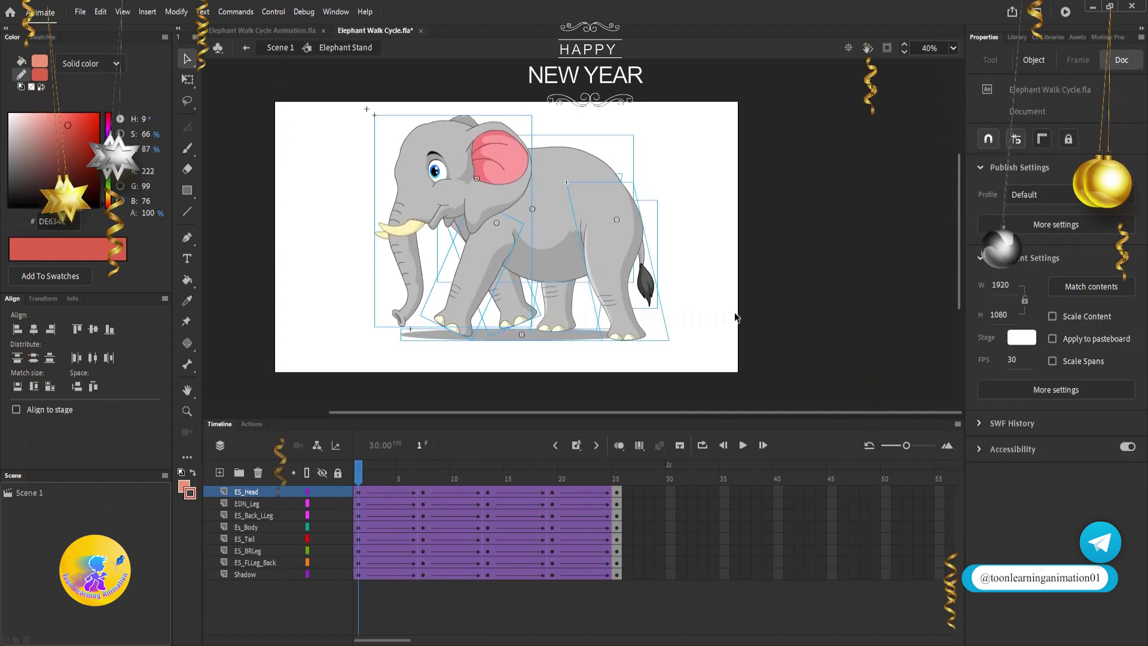
left_click(781, 283)
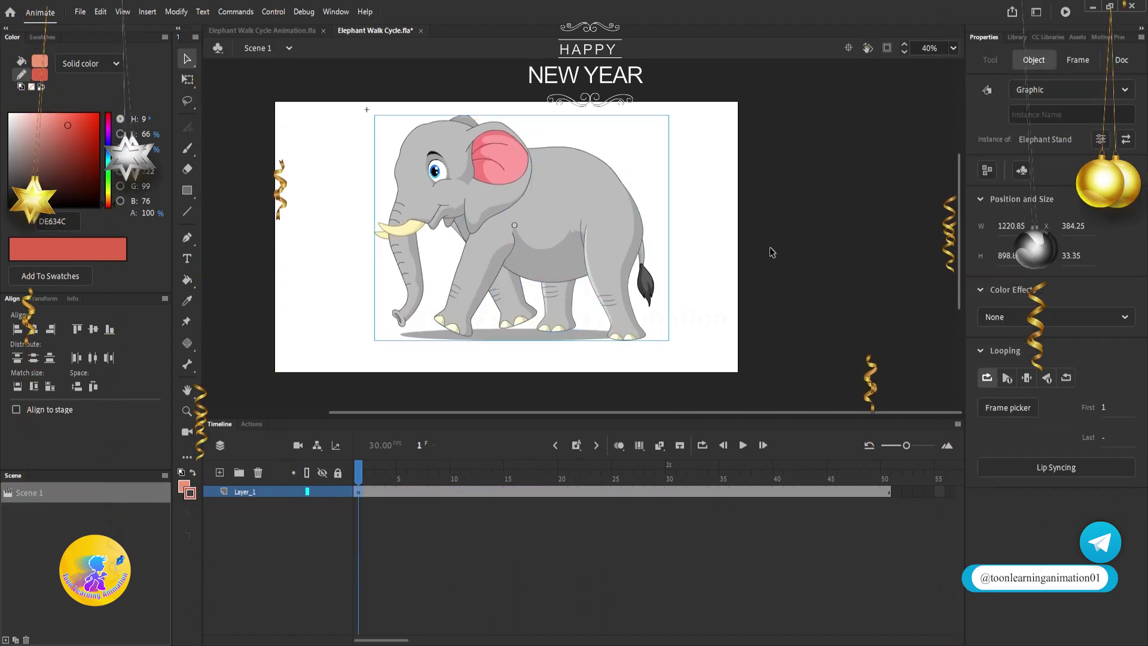
key("Return")
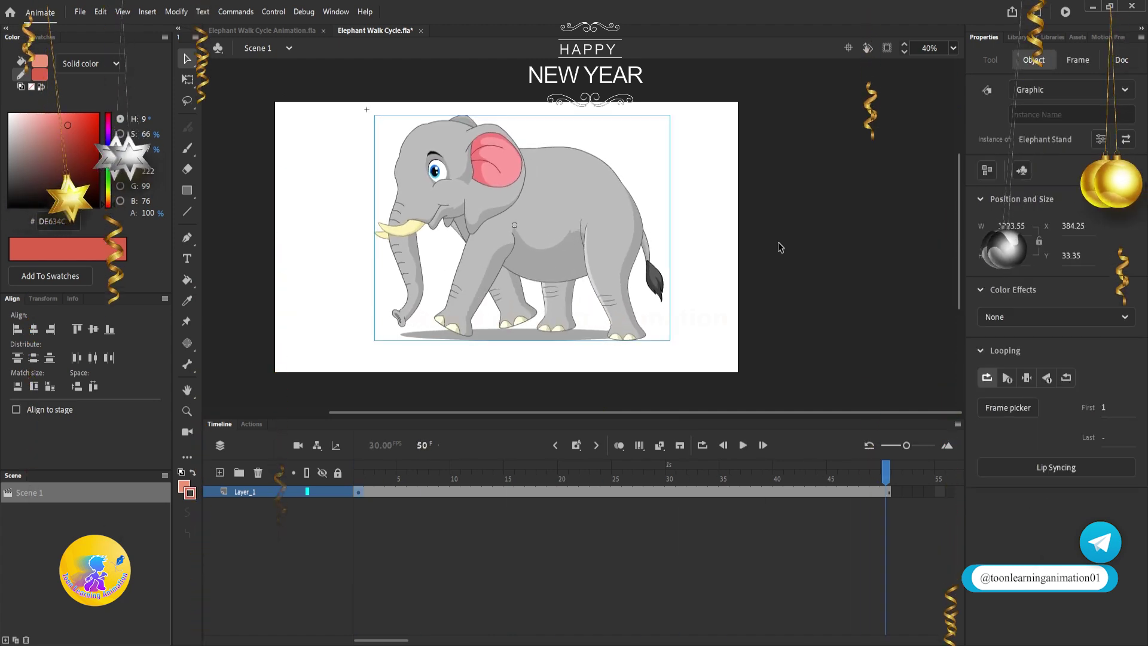
key("Return")
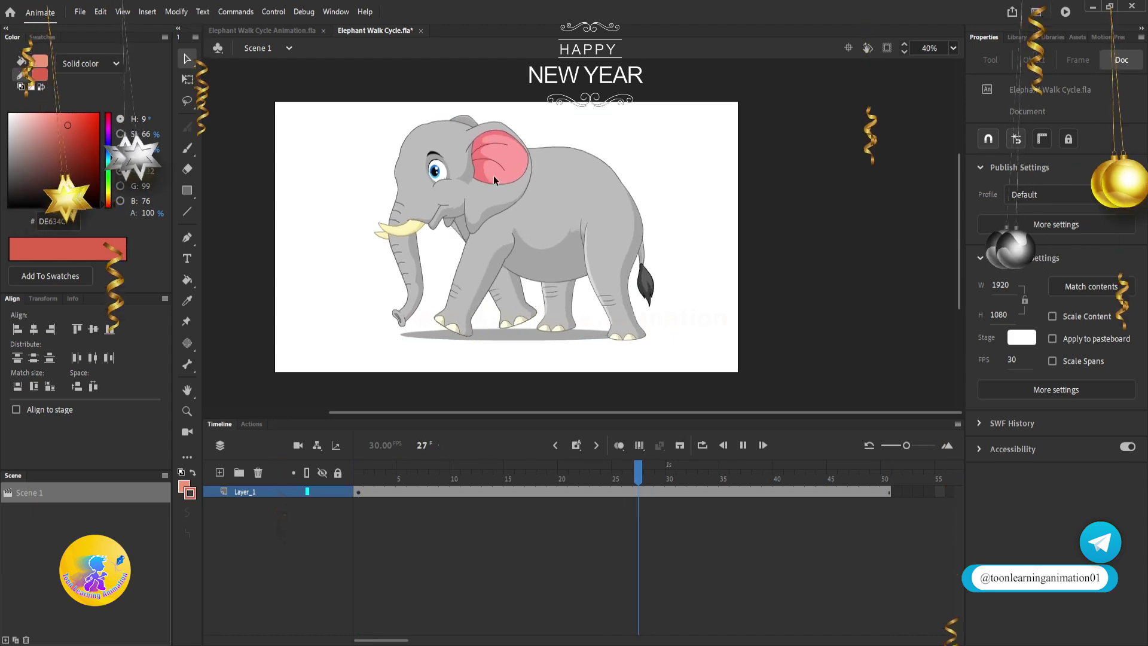
- Extend Layer_1 in Scene 1 to frame 100, play it and return to frame 1
left_click(448, 177)
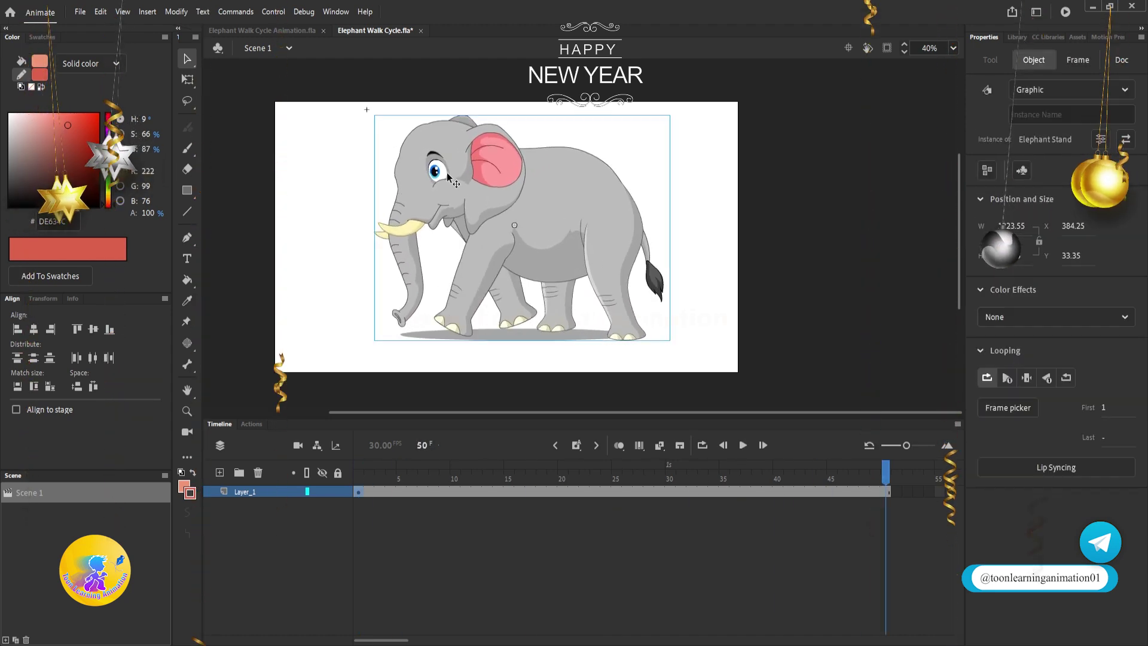
left_click(767, 492)
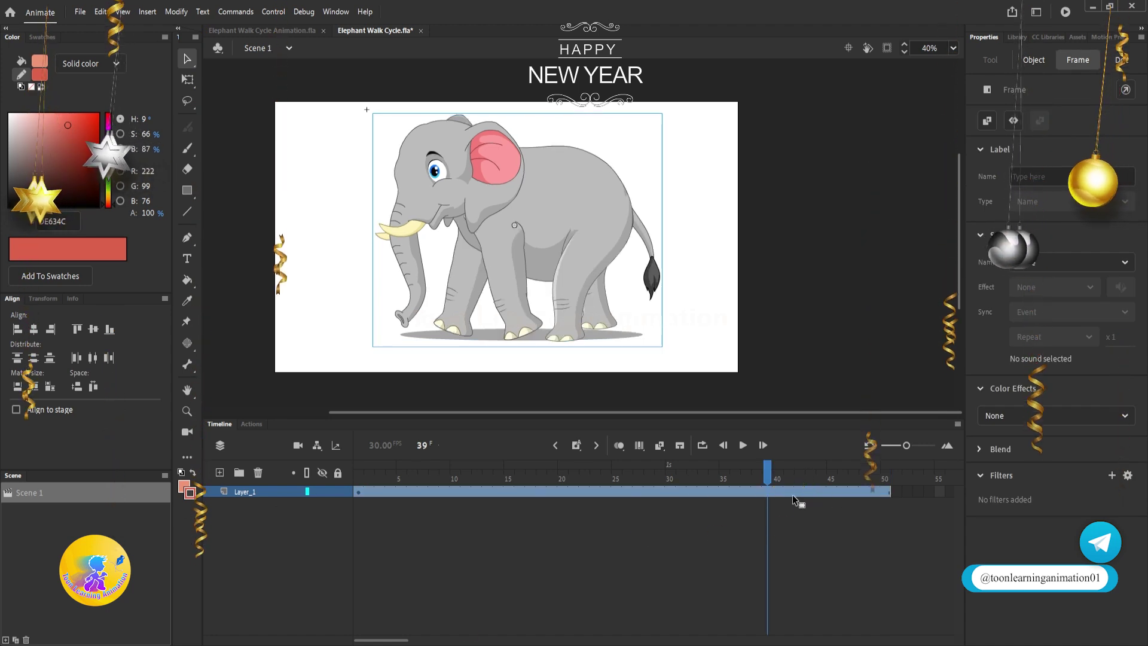
left_click(885, 491)
mouse_move(393, 639)
left_mouse_down()
mouse_move(456, 638)
mouse_move(397, 638)
left_mouse_up()
left_click(567, 346)
key("Return")
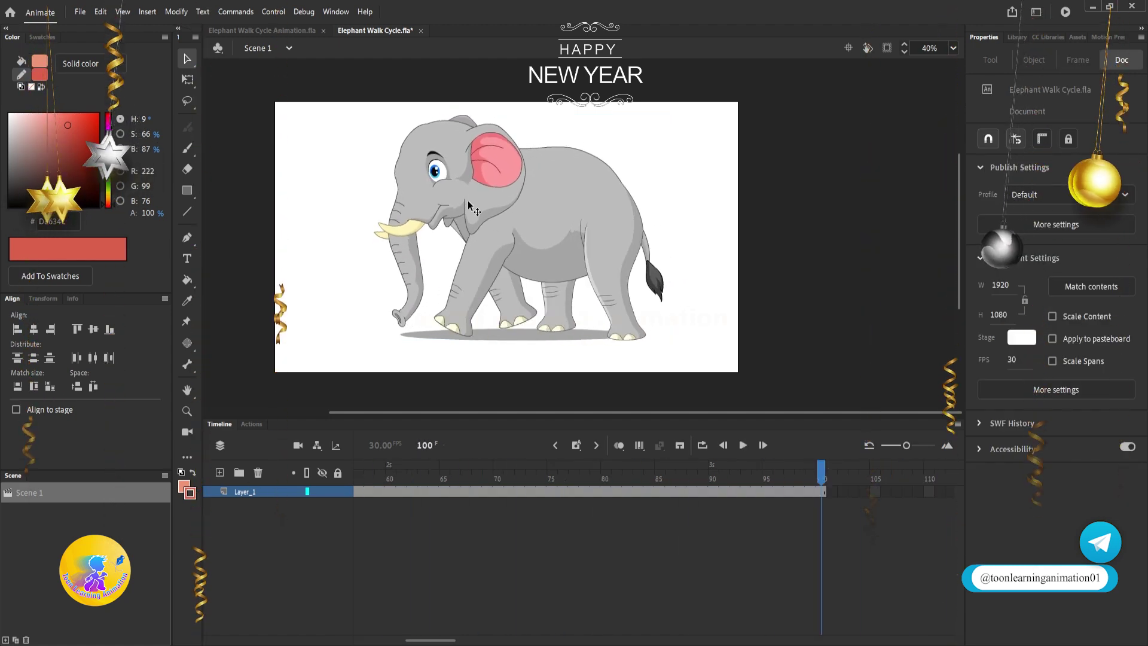
key("shift+comma")
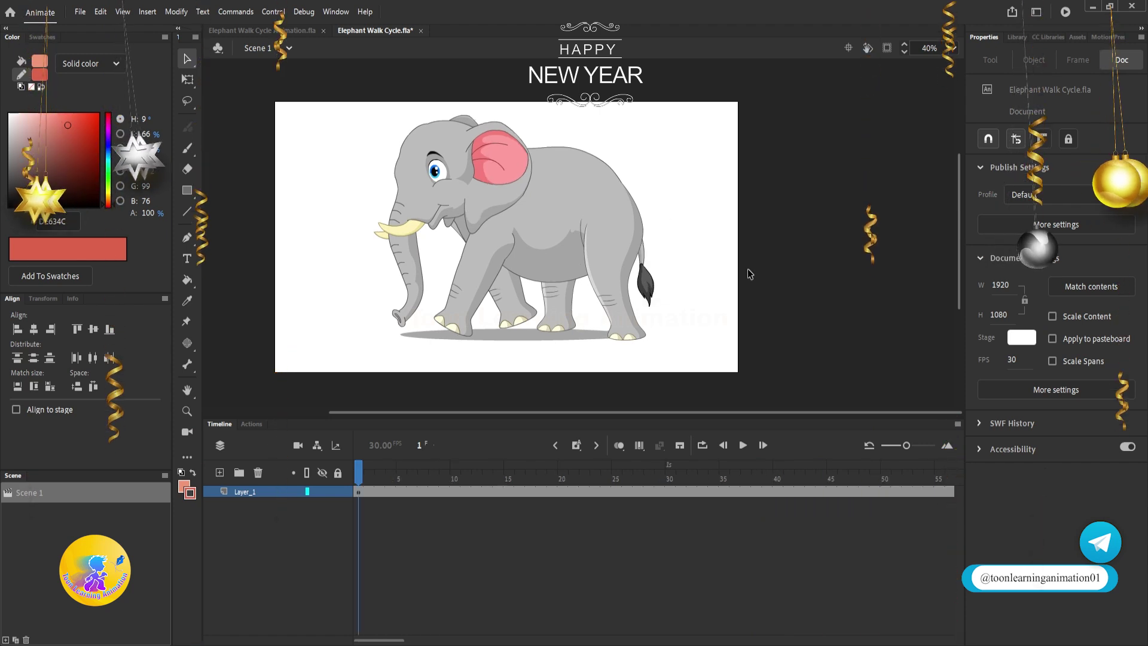
- Inside Elephant Stand, duplicate the 25-frame walk cycle on all layers to frames 26–50 and 51–75
double_click(575, 263)
left_click_drag(618, 492, 360, 575)
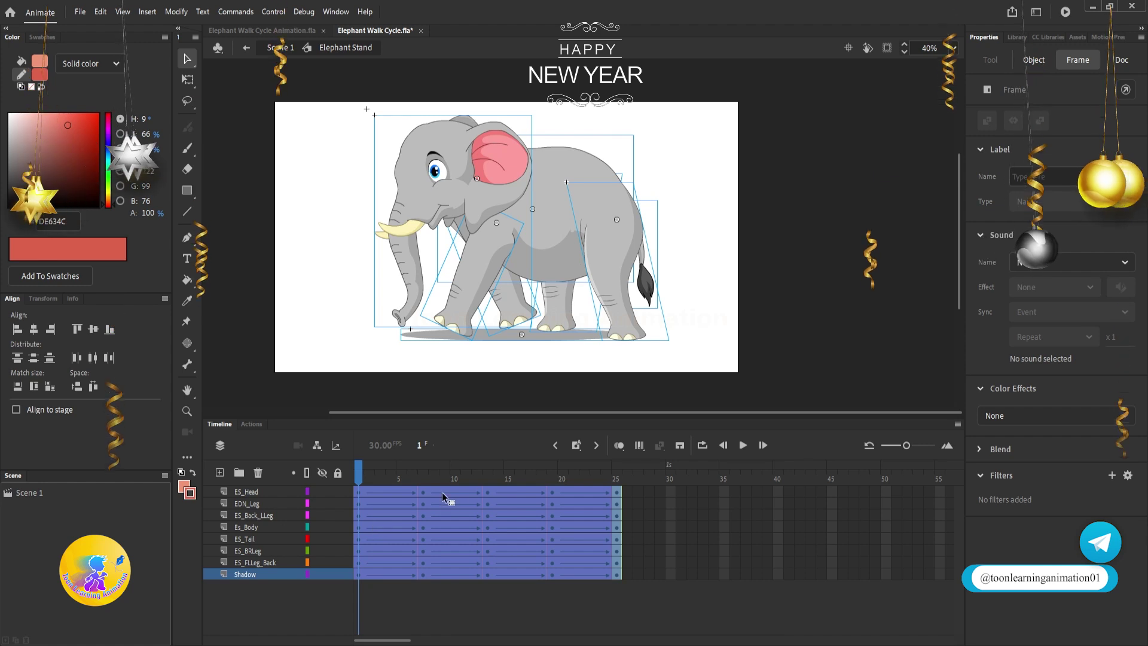
left_click_drag(413, 546, 680, 546)
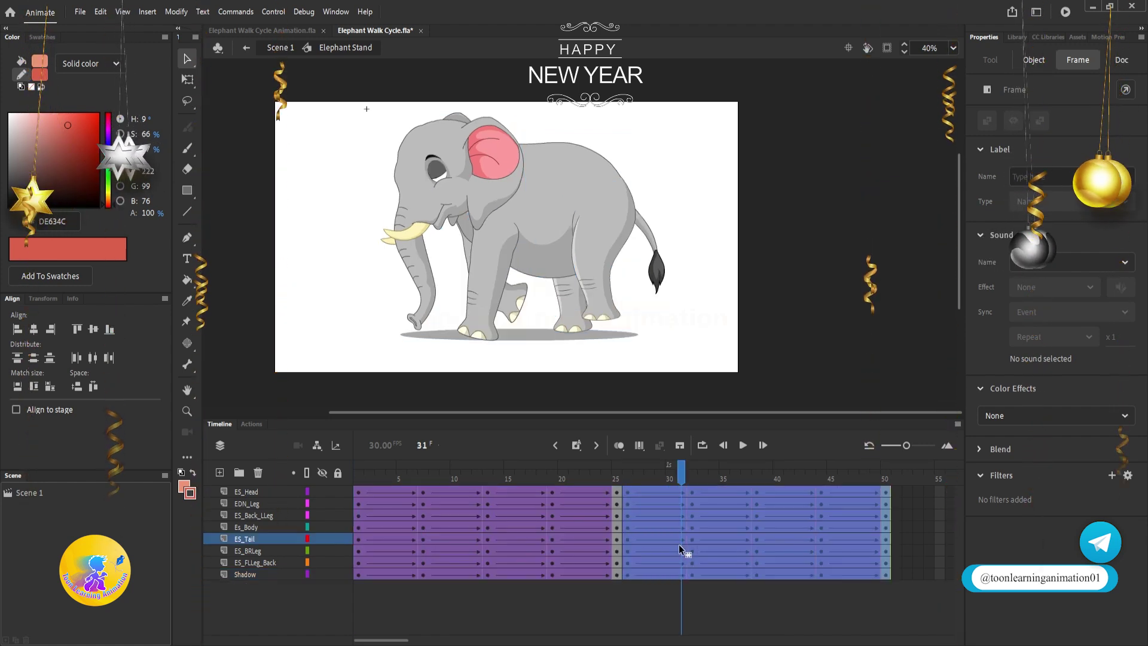
left_click(894, 561)
left_click_drag(886, 493, 628, 576)
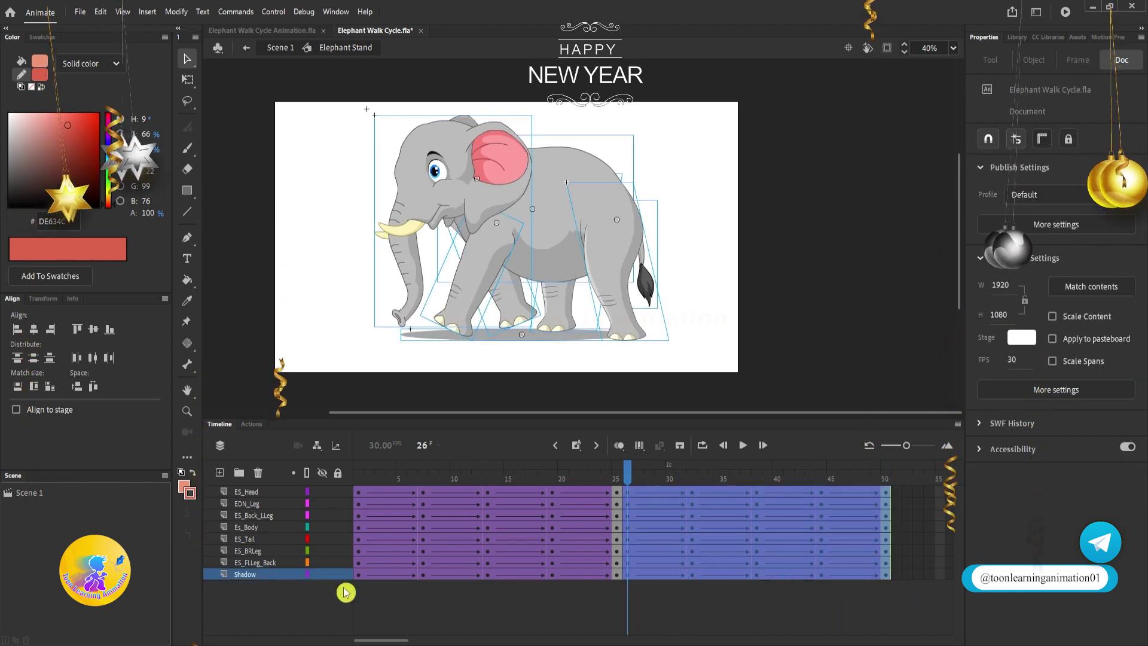
left_click_drag(661, 527, 787, 482)
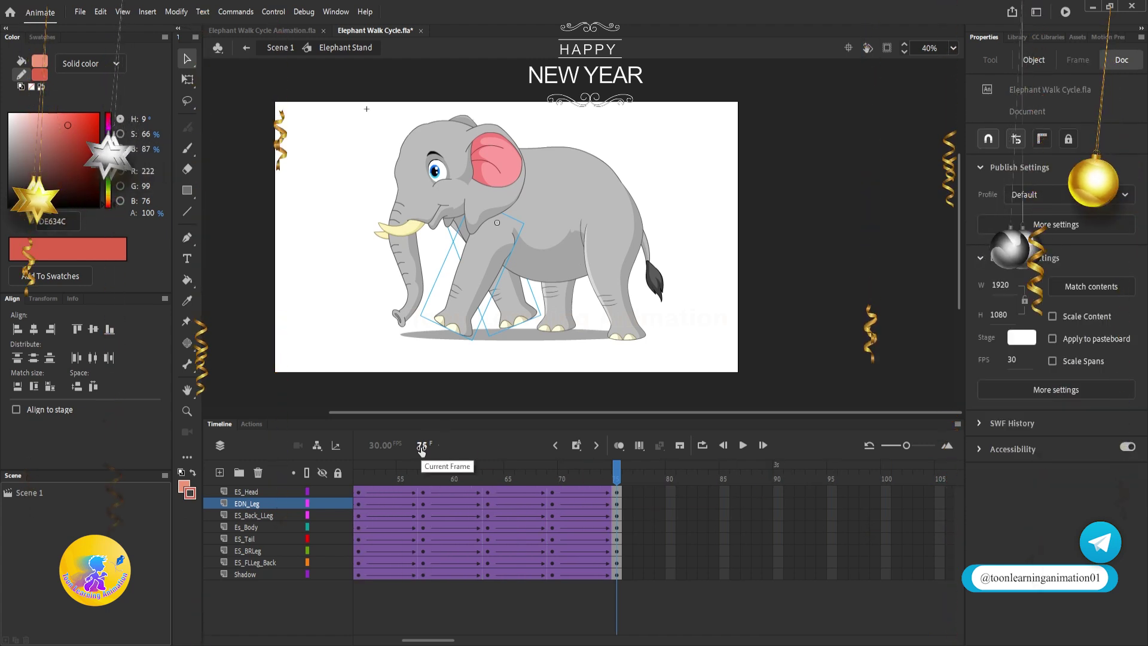
- Synchronize the symbols along the whole extended ES_Head layer, up to frame 75
left_click(441, 201)
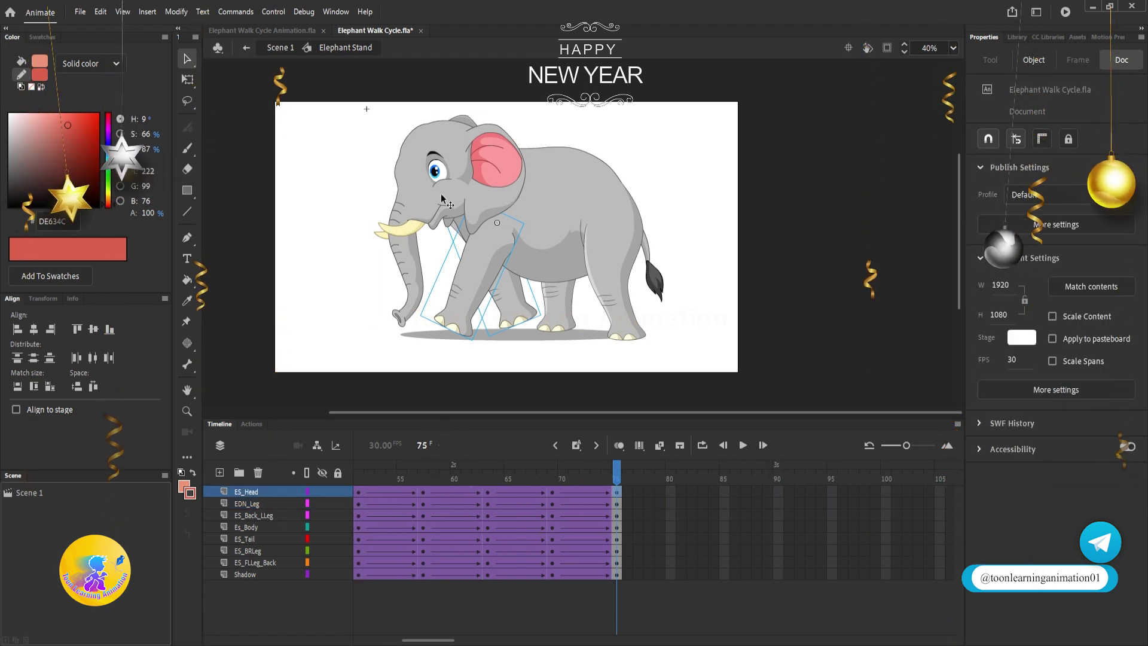
left_click(262, 493)
right_click(501, 492)
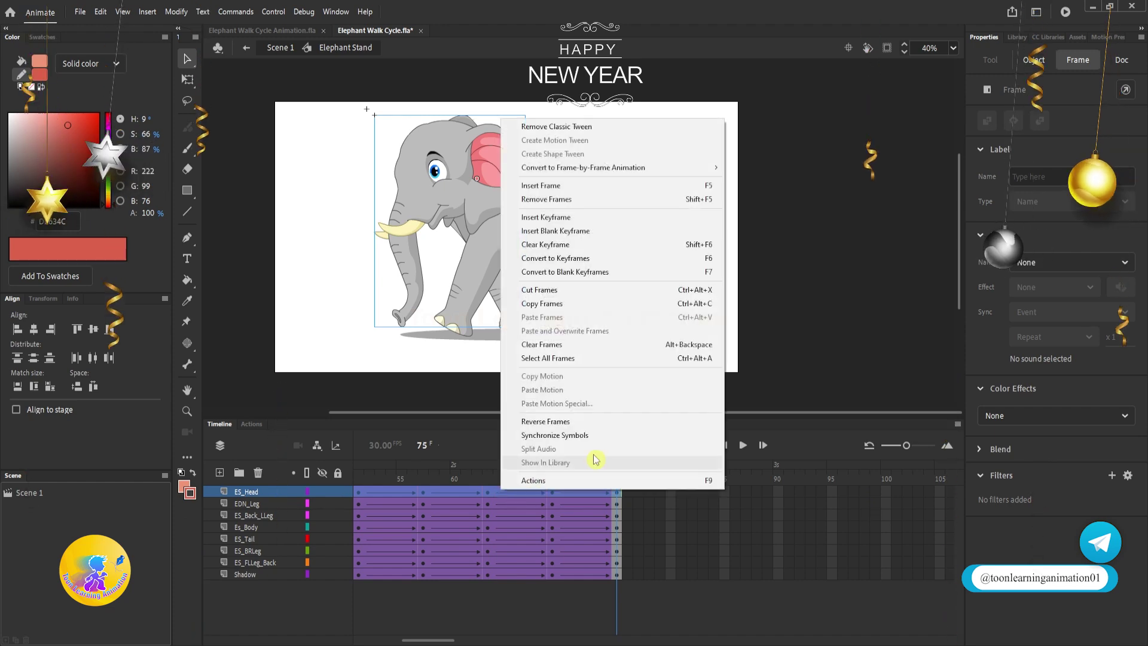
left_click(576, 440)
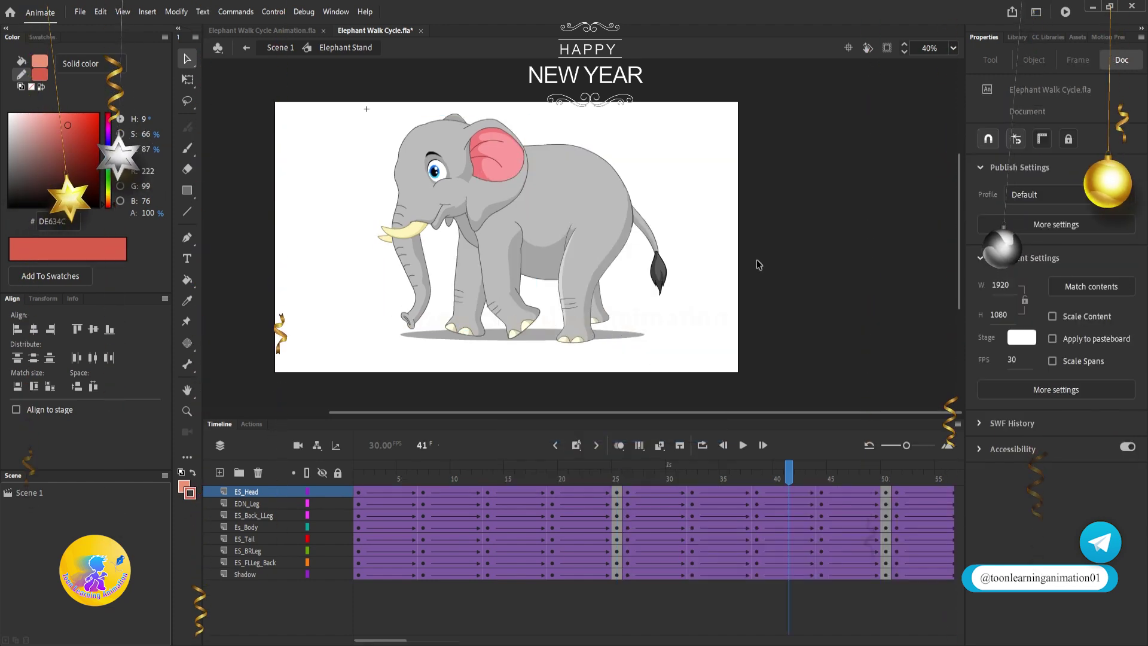
- Return to Scene 1 and play the extended elephant walk from frame 1
double_click(759, 264)
left_click_drag(487, 478, 49, 465)
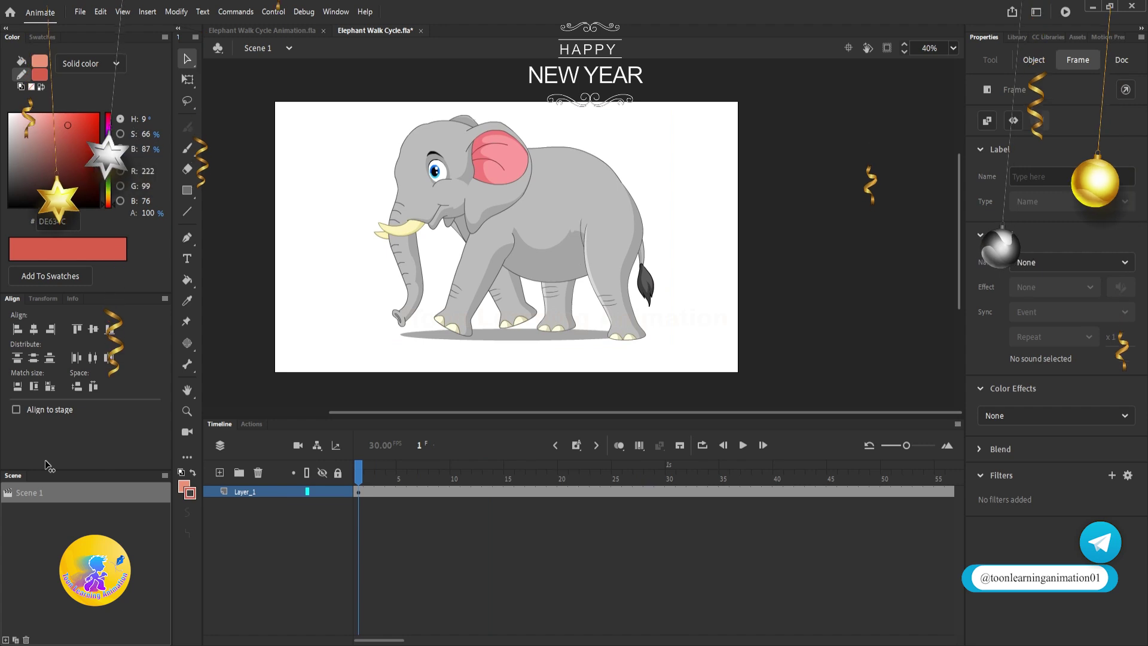
key("Return")
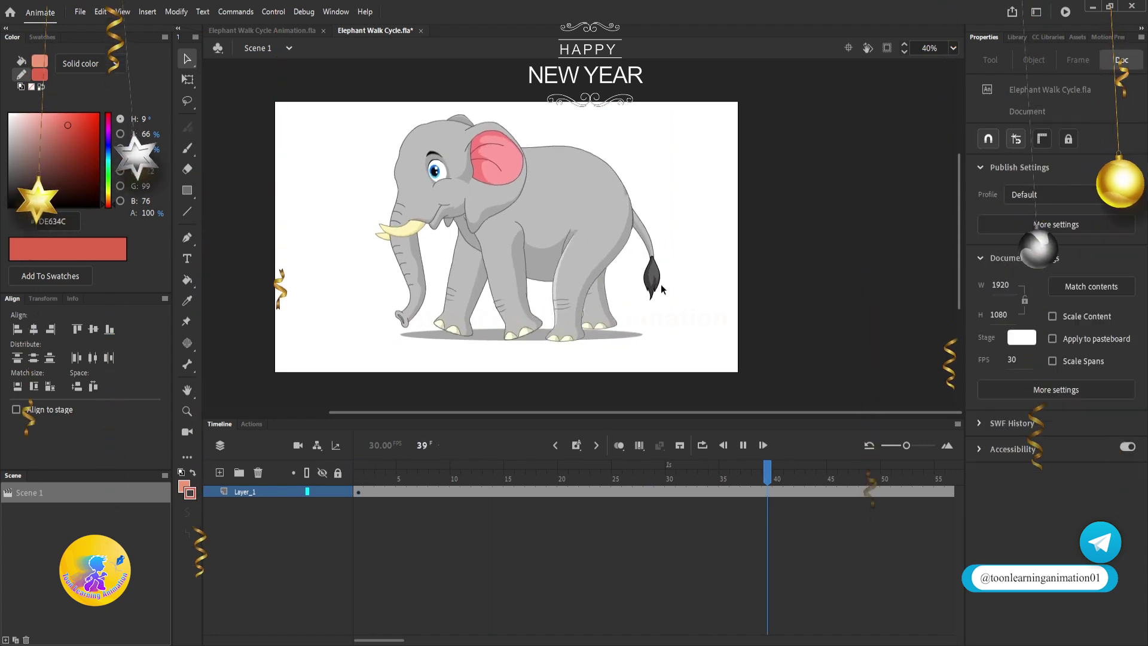
key("Return")
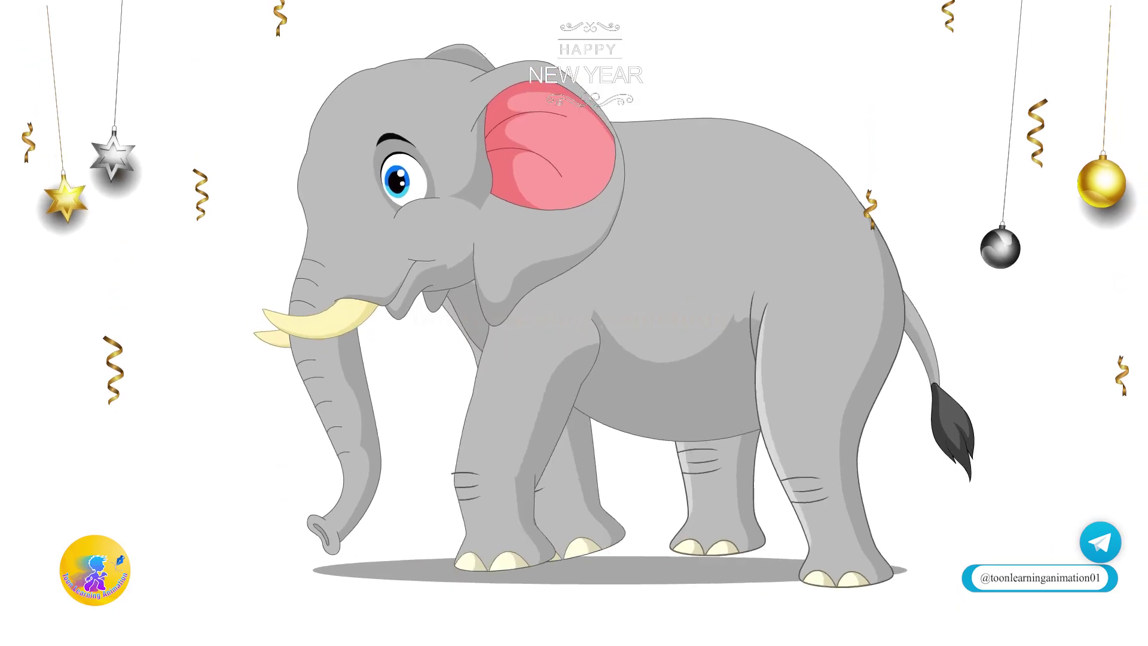